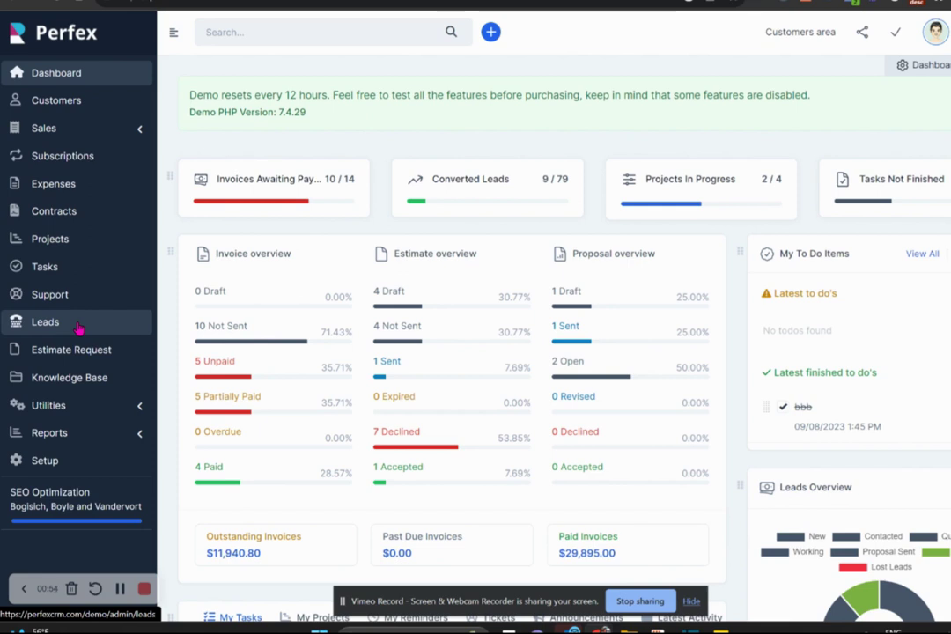
# Go to the Leads list and open a blank Add new lead form.
pyautogui.click(78, 328)
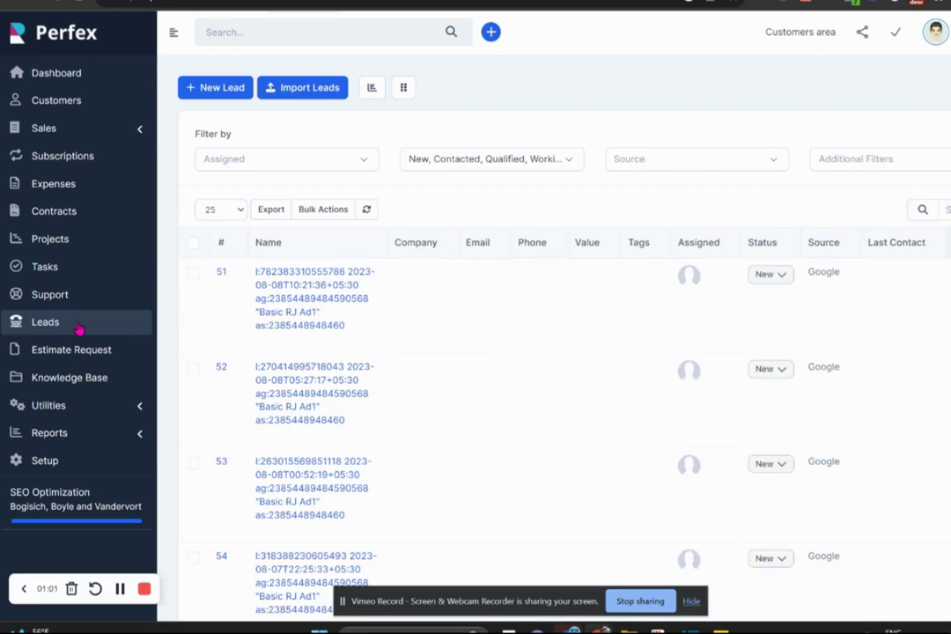
pyautogui.click(214, 95)
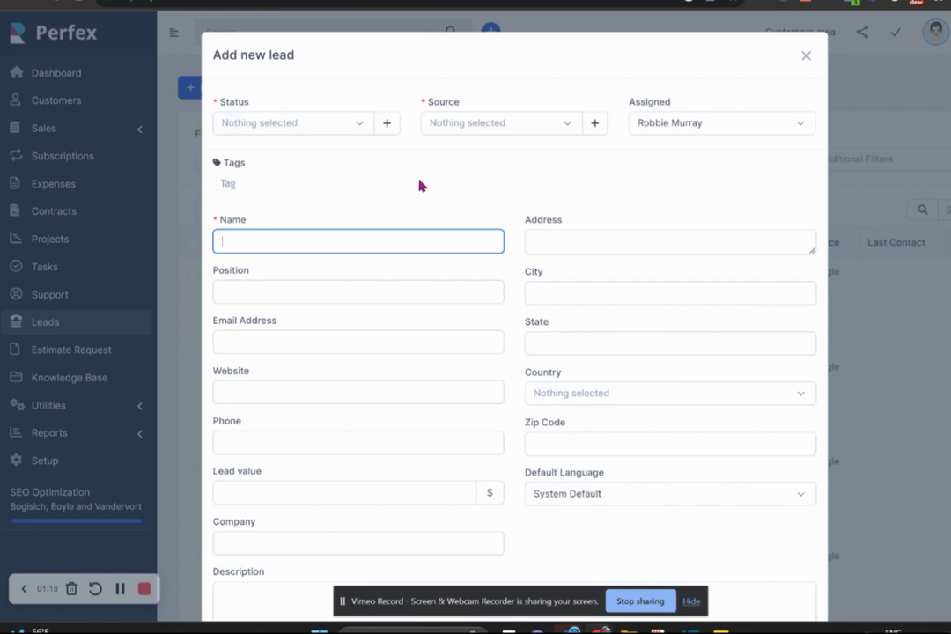
# Compare the lead Source options with the other CRM's, then close the empty lead form.
pyautogui.click(526, 130)
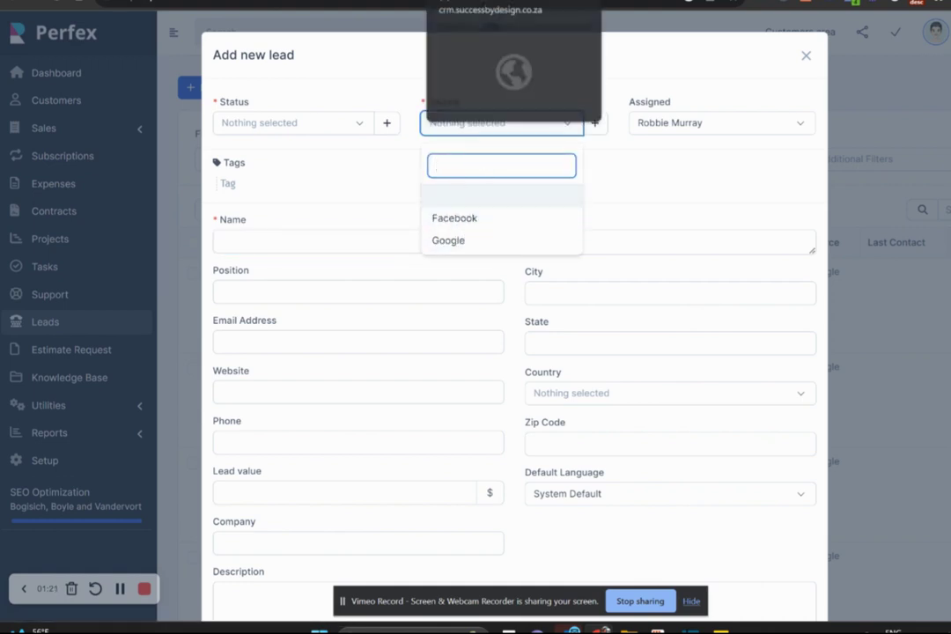
pyautogui.click(475, 3)
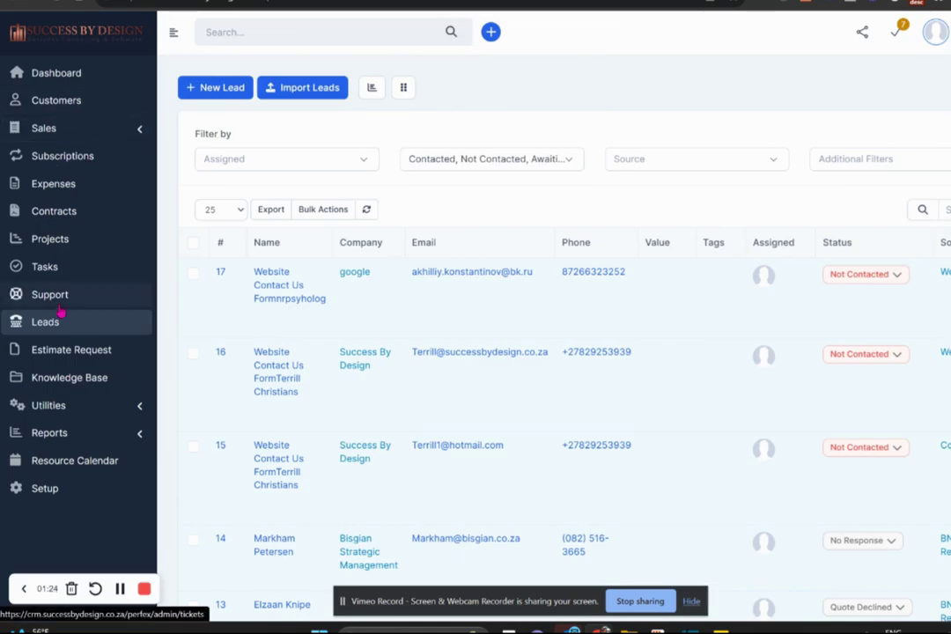
pyautogui.click(234, 88)
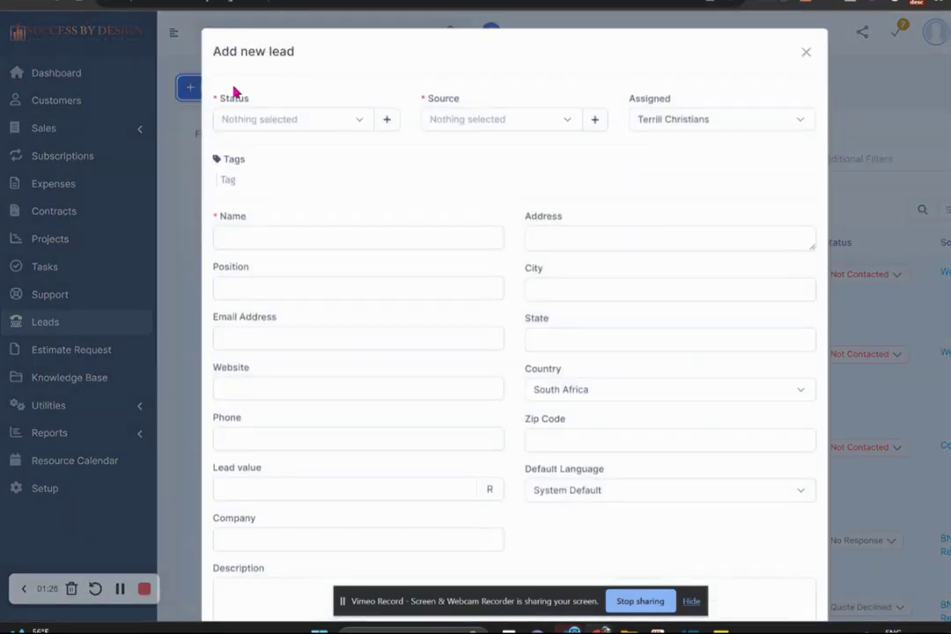
pyautogui.click(561, 122)
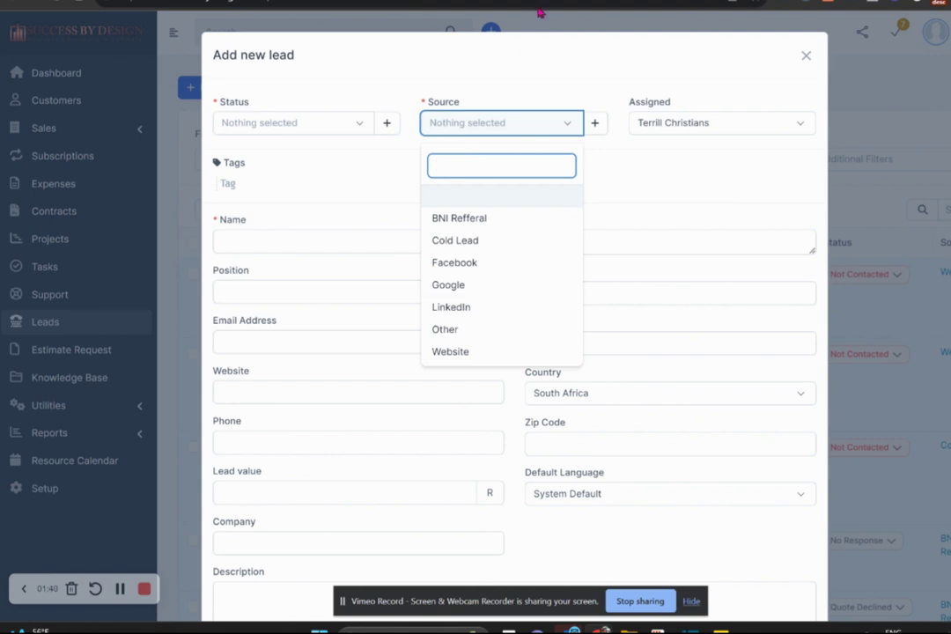
pyautogui.click(616, 3)
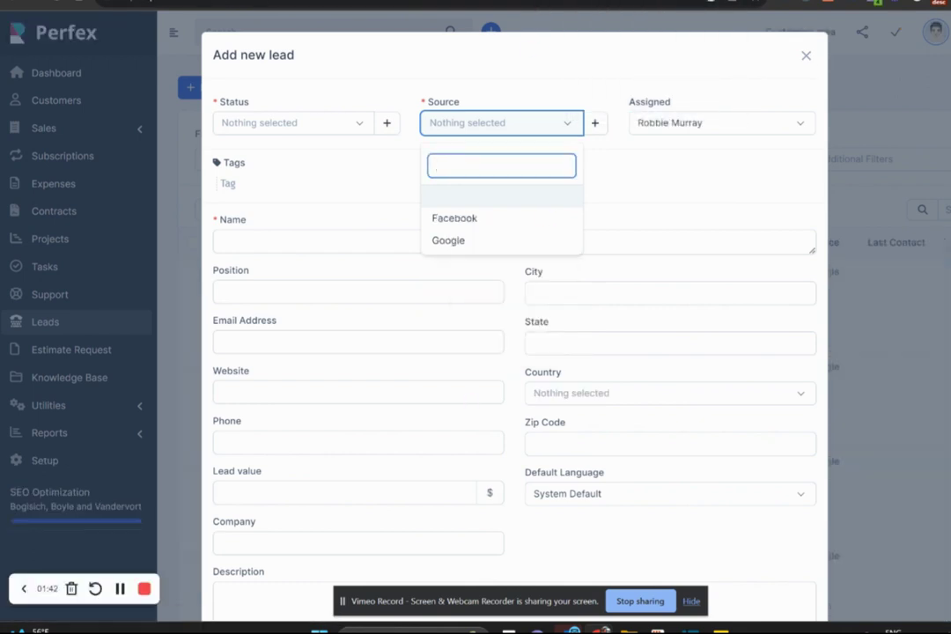
pyautogui.click(805, 55)
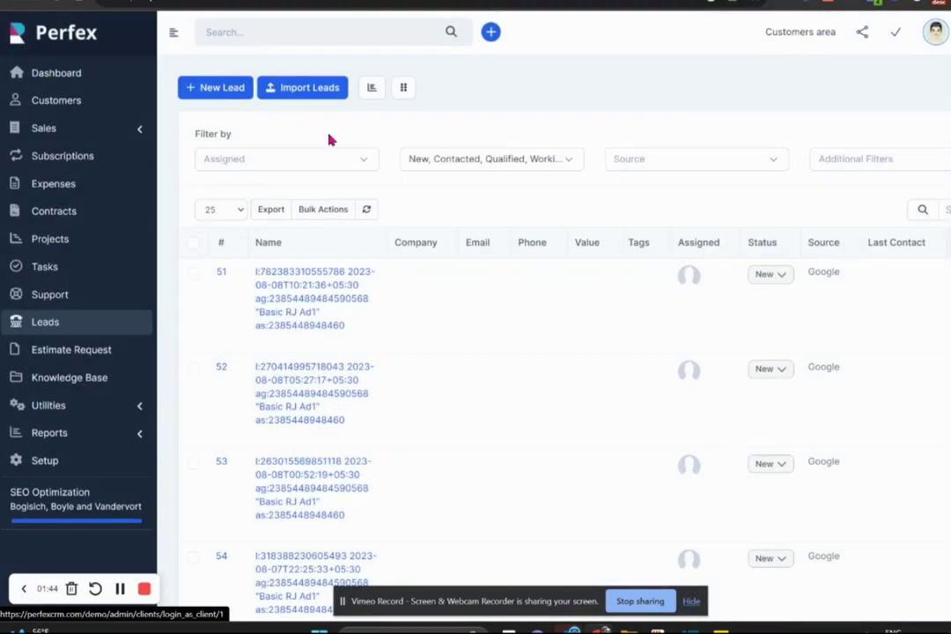
# Create a lead source named 'Other' under Setup > Leads > Sources.
pyautogui.click(41, 465)
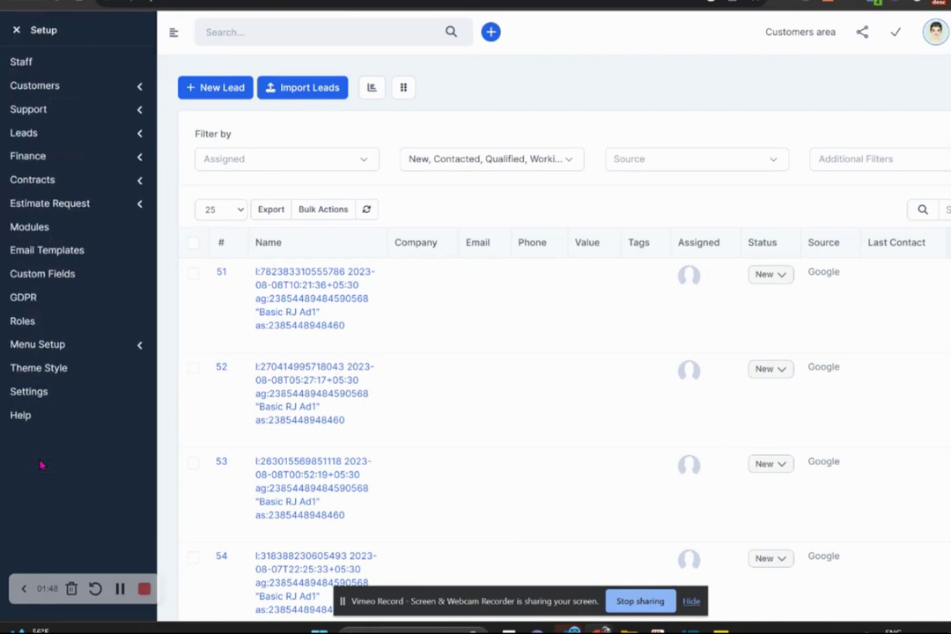
pyautogui.click(53, 141)
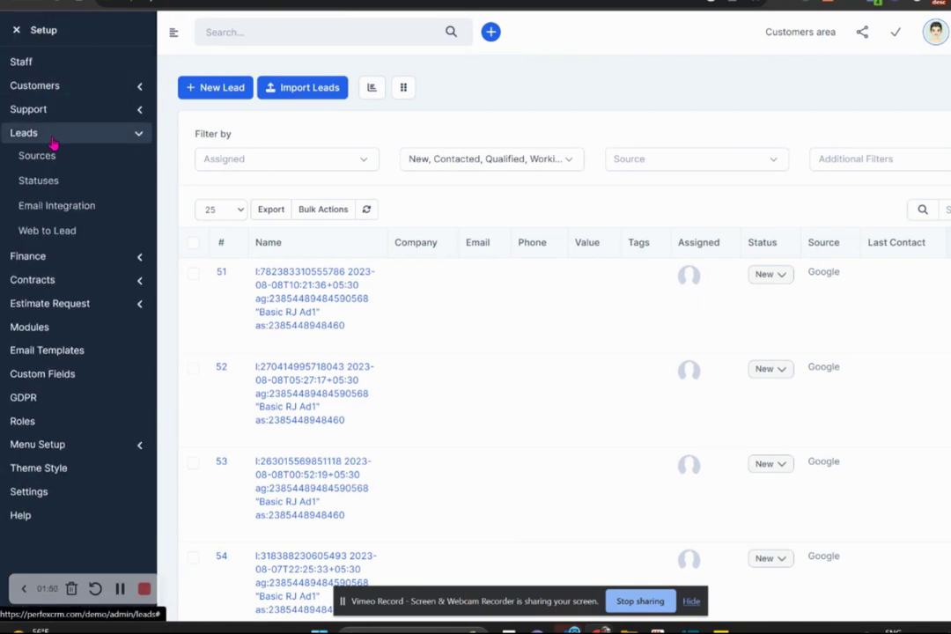
pyautogui.click(46, 156)
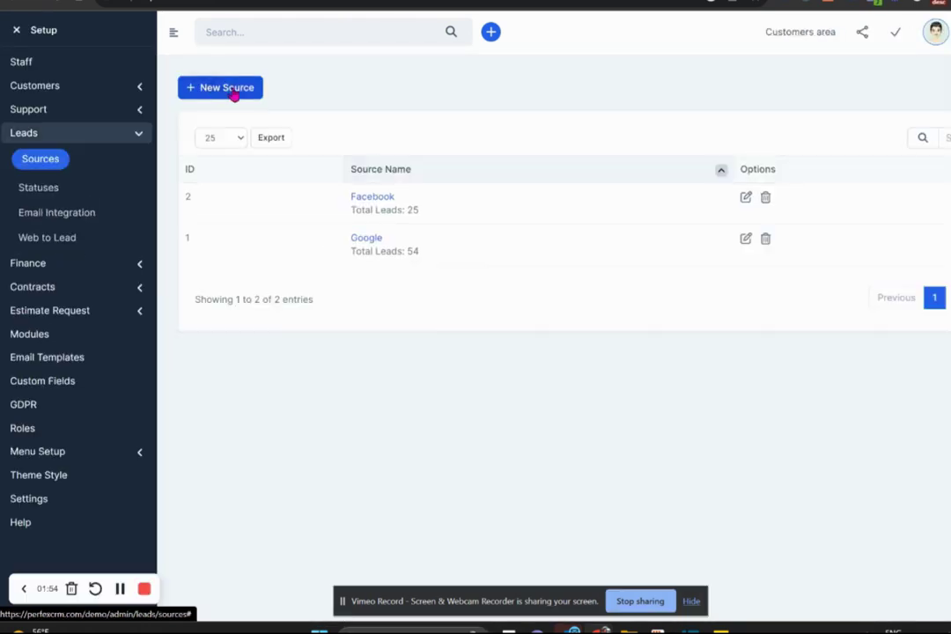
pyautogui.click(234, 94)
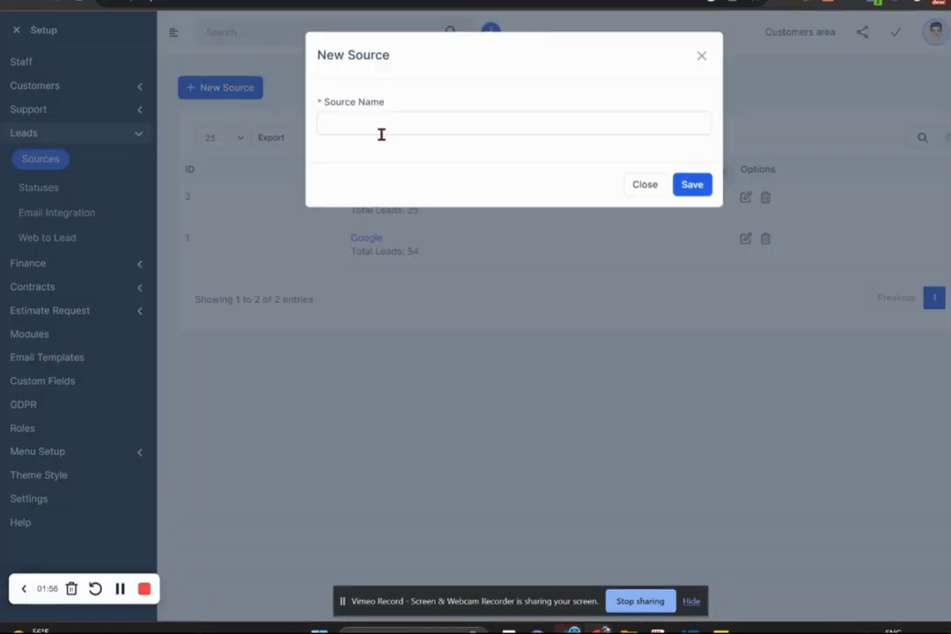
pyautogui.click(452, 130)
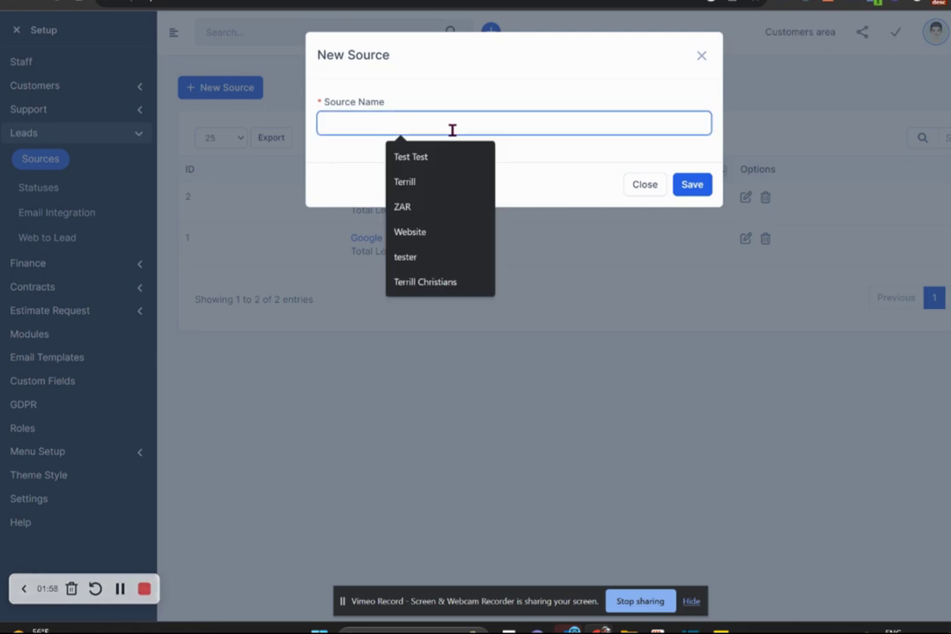
pyautogui.write('other')
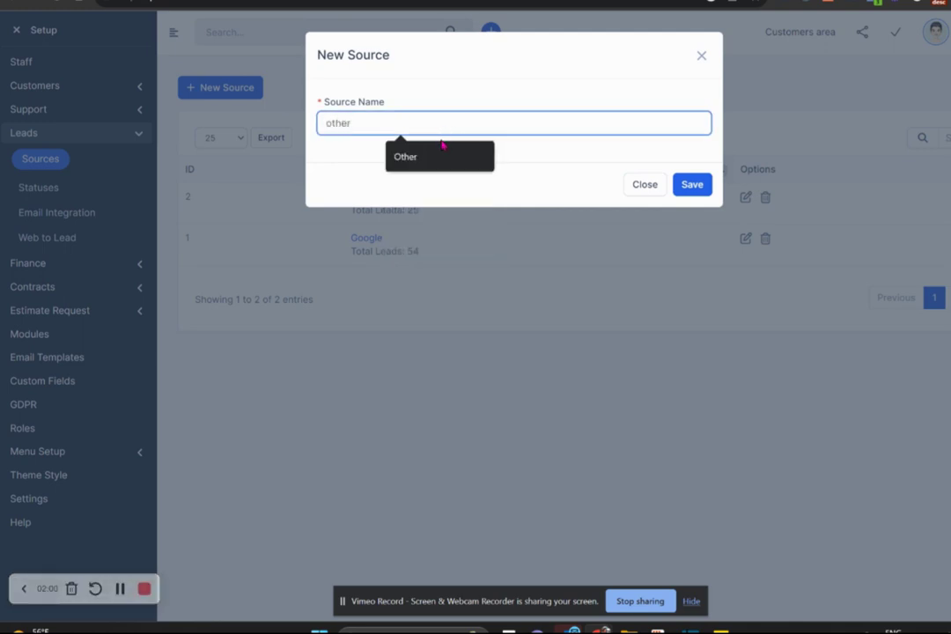
pyautogui.click(439, 155)
pyautogui.click(692, 187)
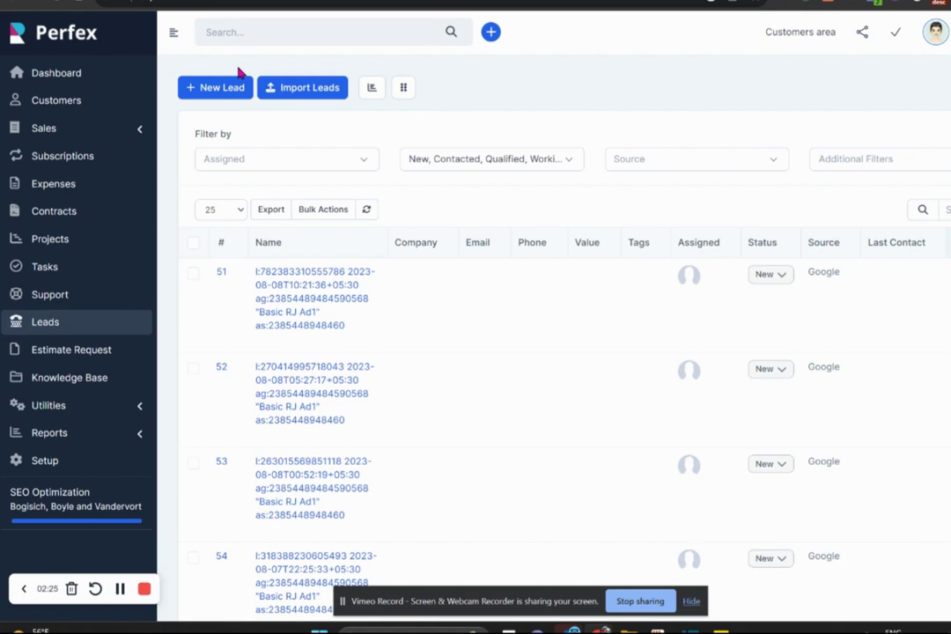
# Start a new lead with source Facebook and status New.
pyautogui.click(233, 90)
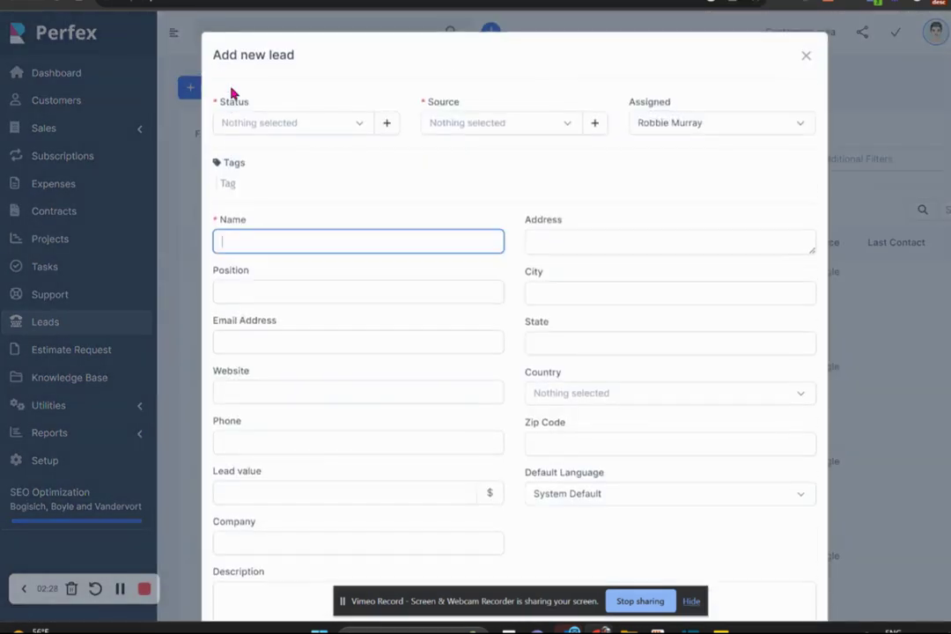
pyautogui.click(533, 128)
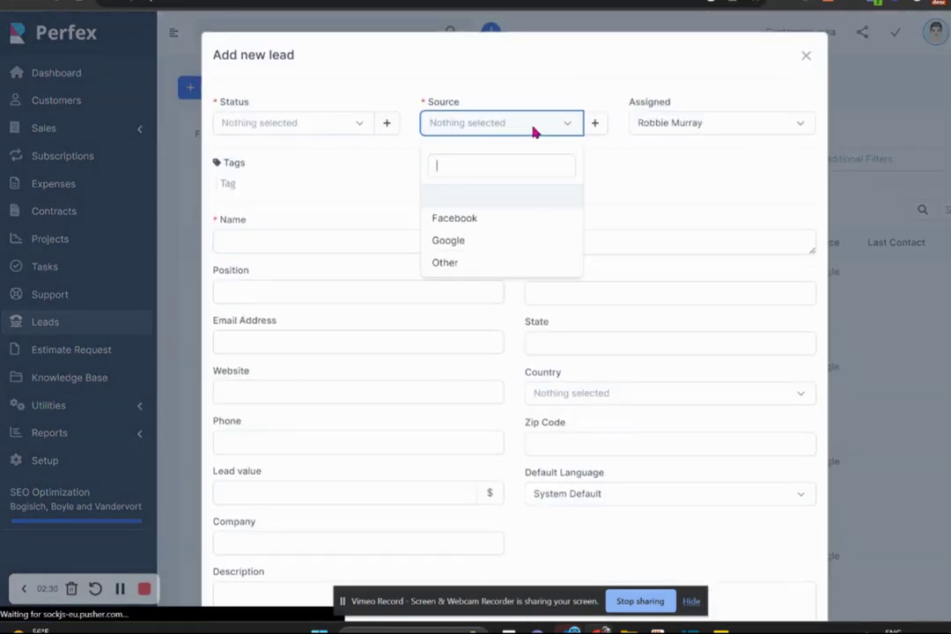
pyautogui.click(486, 226)
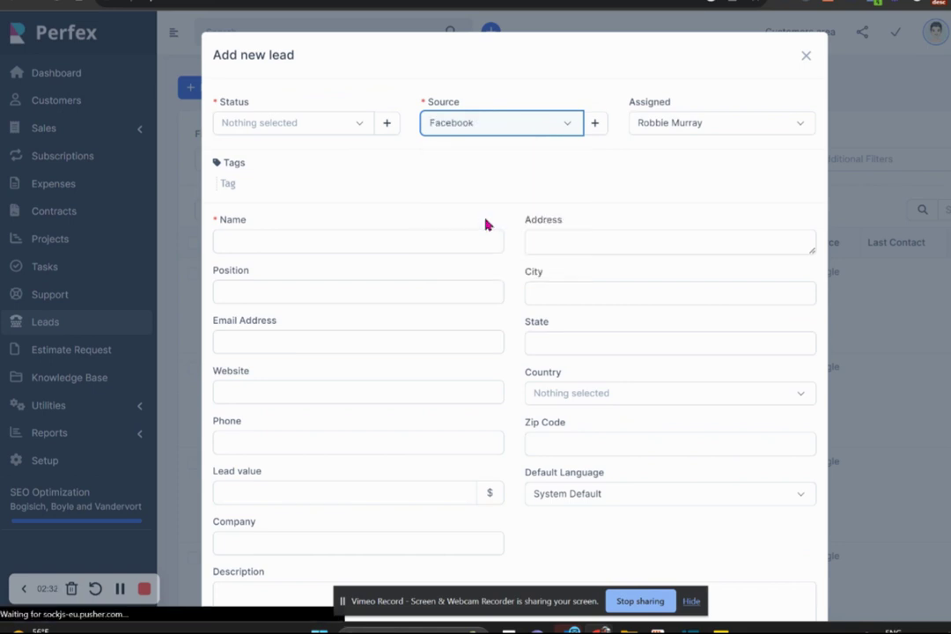
pyautogui.click(304, 123)
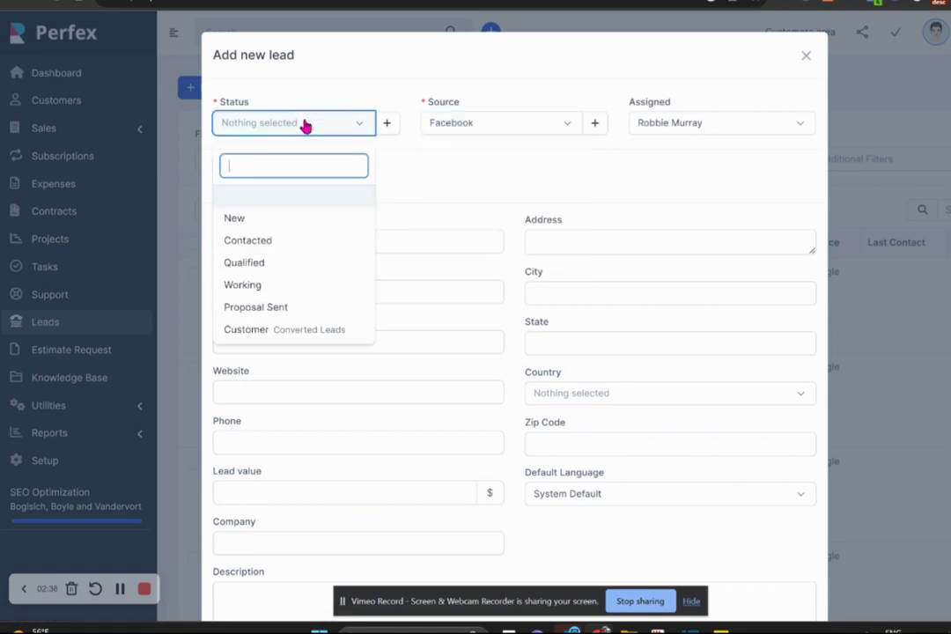
pyautogui.click(267, 226)
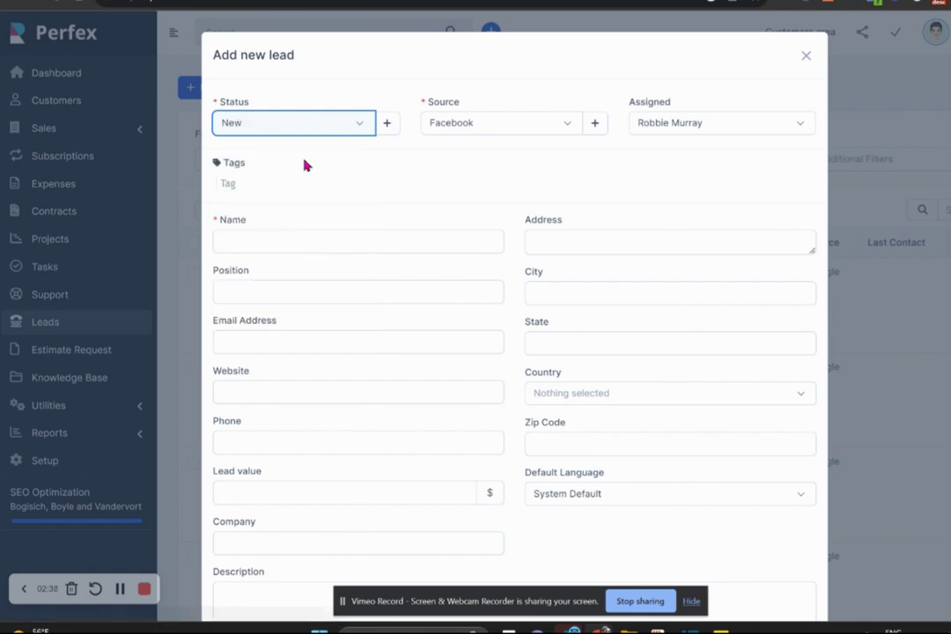
pyautogui.click(333, 132)
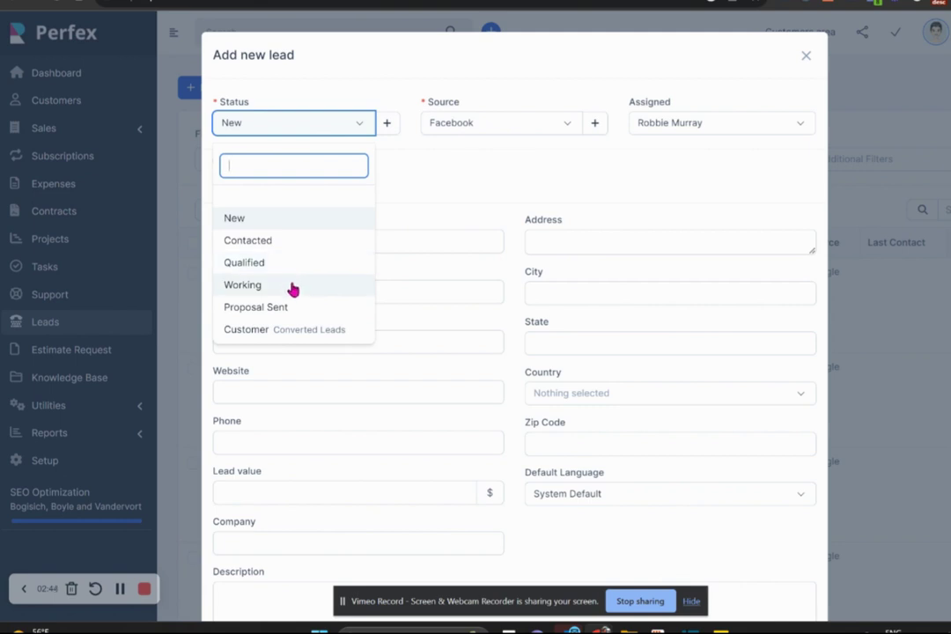
pyautogui.click(297, 222)
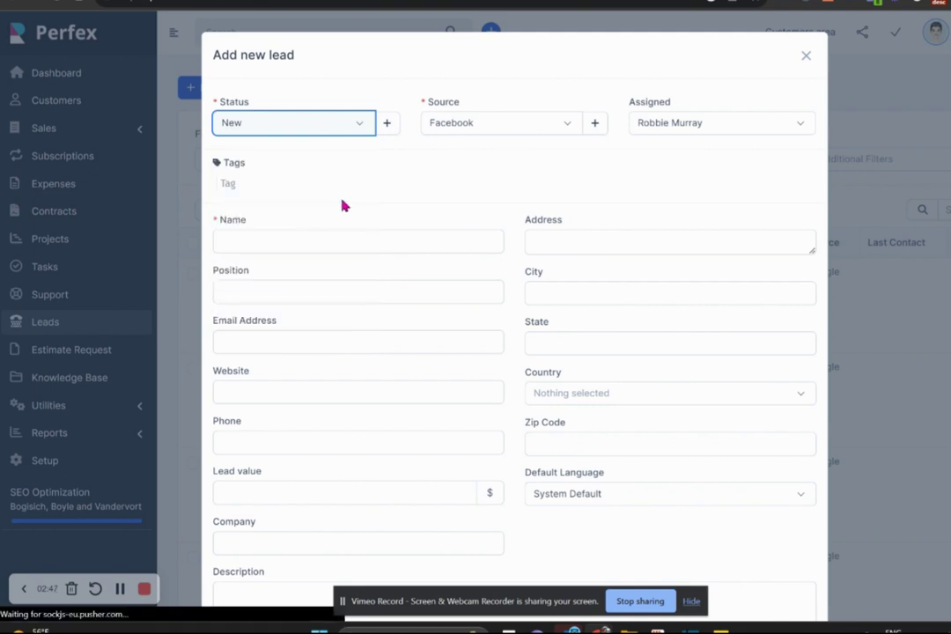
# Review the Assigned staff options, leaving the default staff member assigned.
pyautogui.click(789, 125)
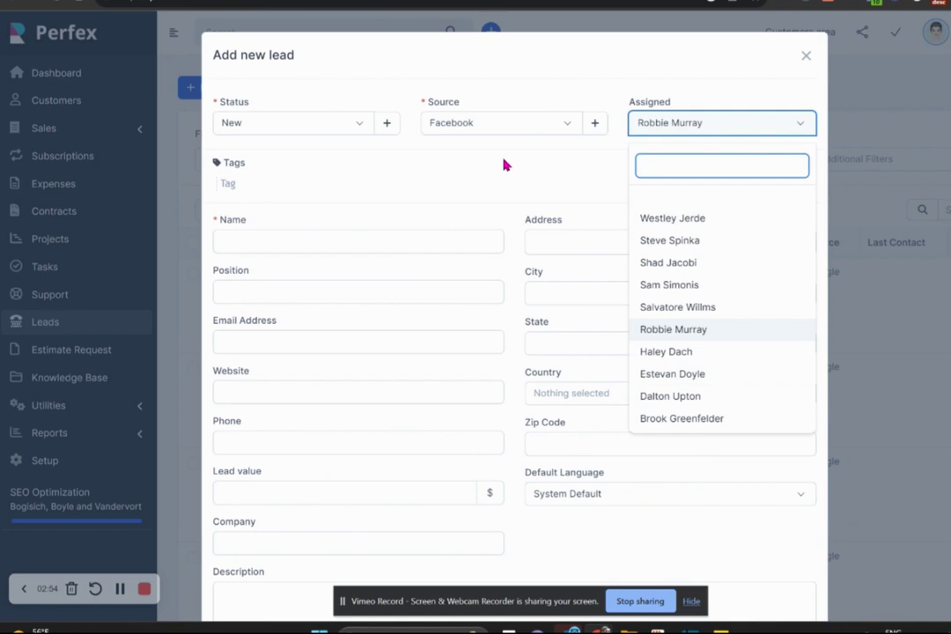
pyautogui.click(481, 172)
pyautogui.click(381, 245)
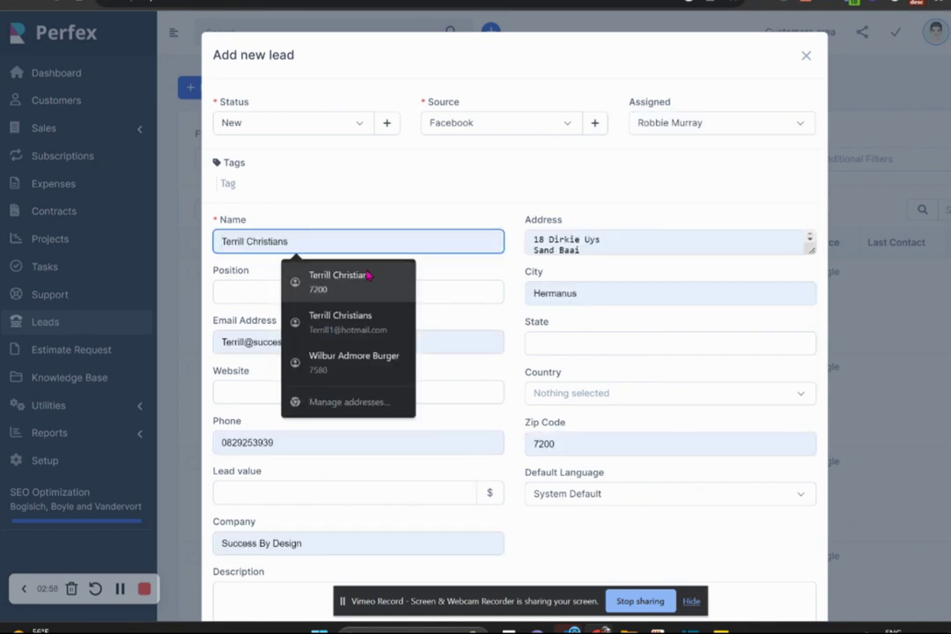
# Enter the lead name 'tester', position 'onwer' and the lead's e-mail address.
pyautogui.click(388, 208)
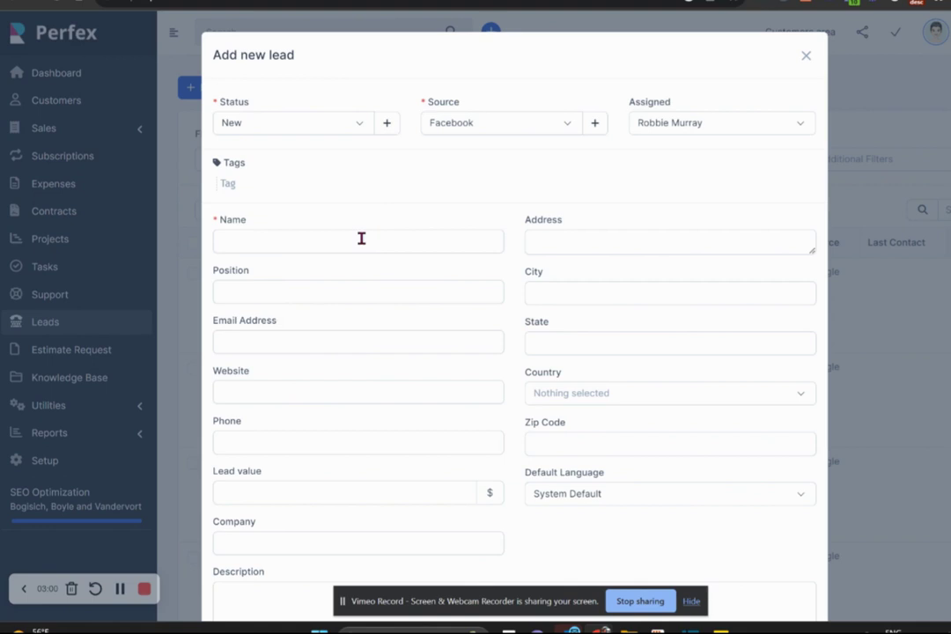
pyautogui.click(361, 239)
pyautogui.write('tester')
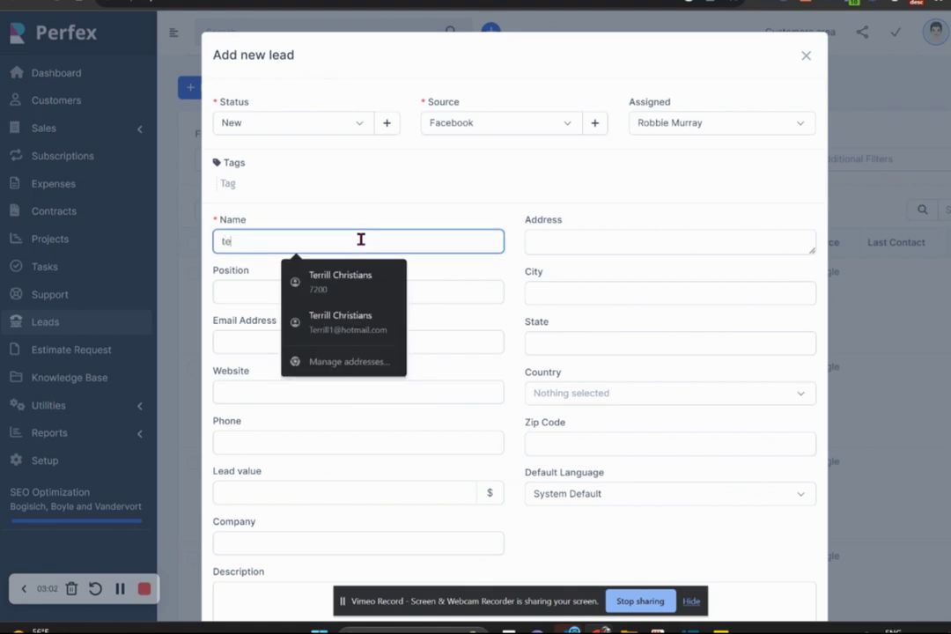
pyautogui.click(248, 288)
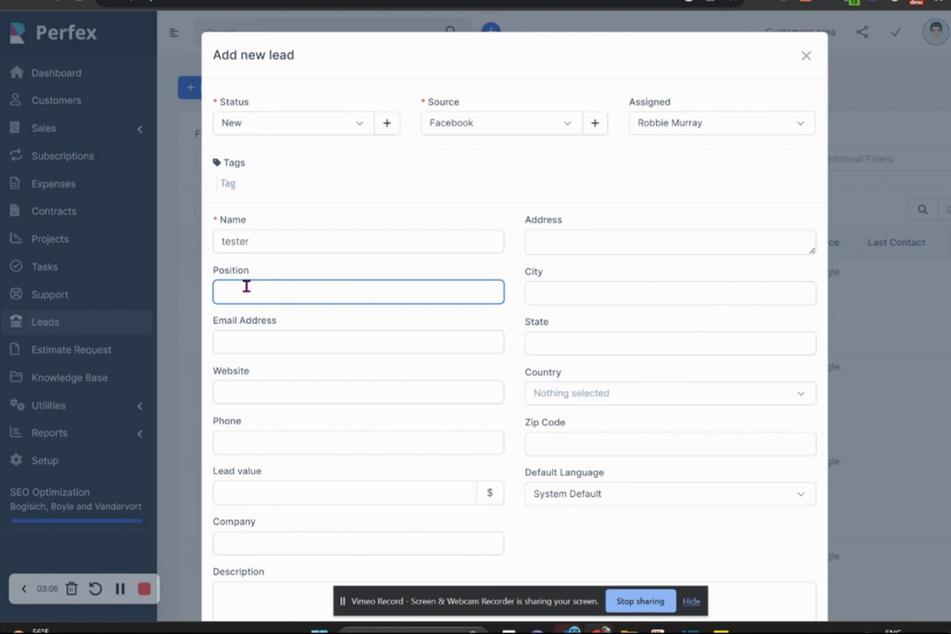
pyautogui.write('onwer')
pyautogui.click(244, 335)
pyautogui.write('test')
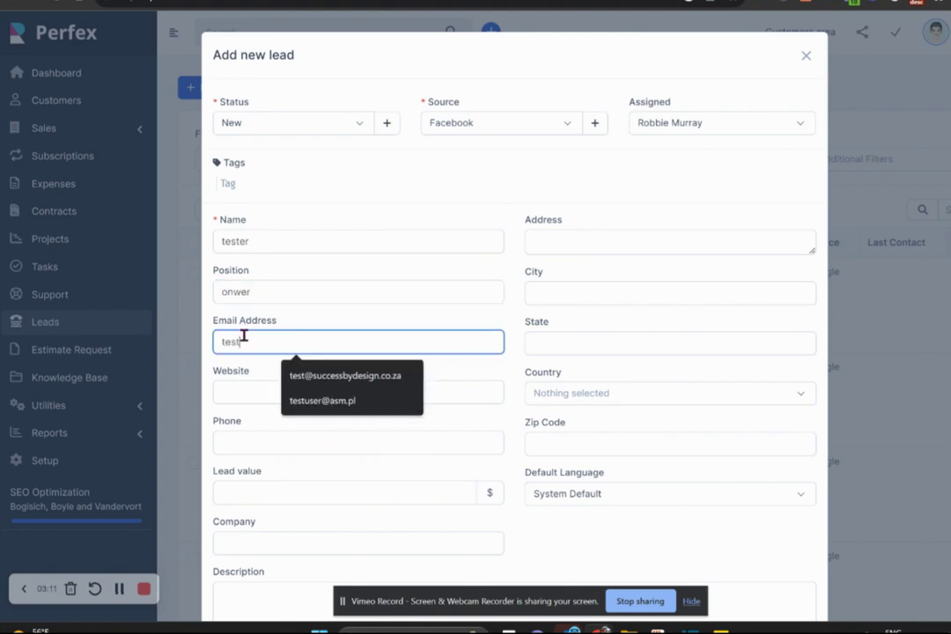
pyautogui.write('@test.')
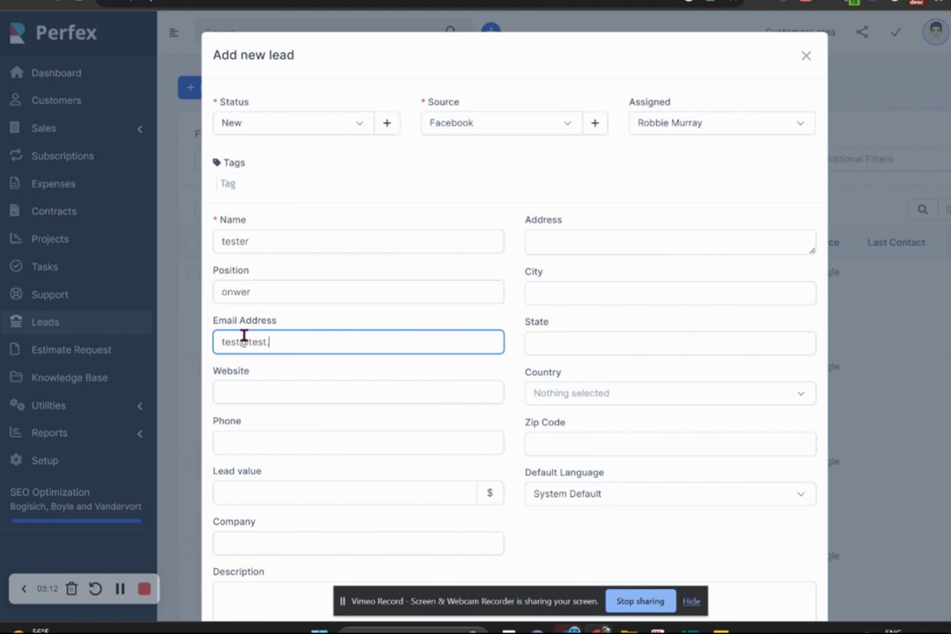
pyautogui.write('com')
# Add the description 'irbvirvpbrbrvvbfwp' to the lead and save it.
pyautogui.scroll(-3, 373, 474)
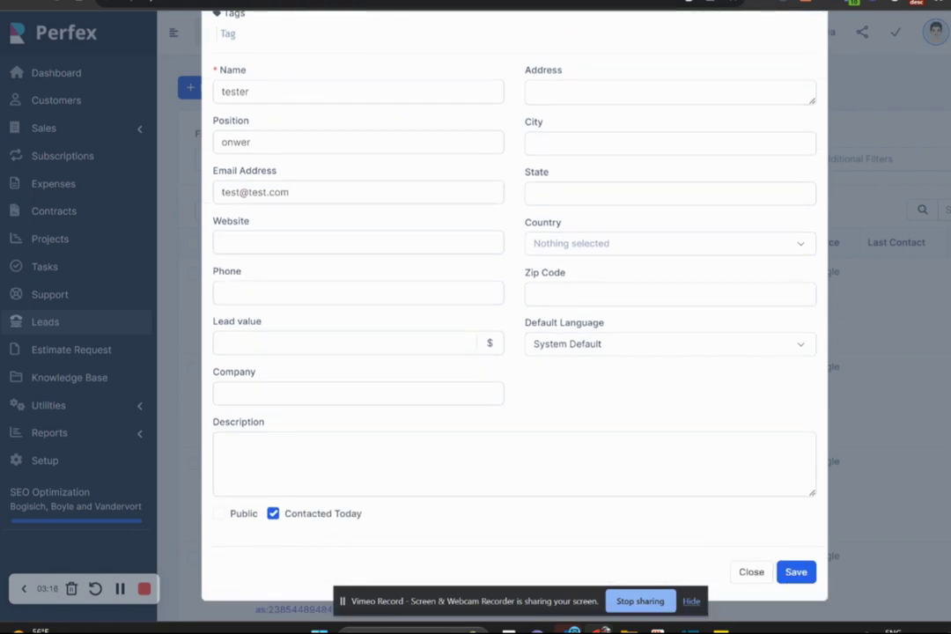
pyautogui.click(370, 455)
pyautogui.write('irbvir')
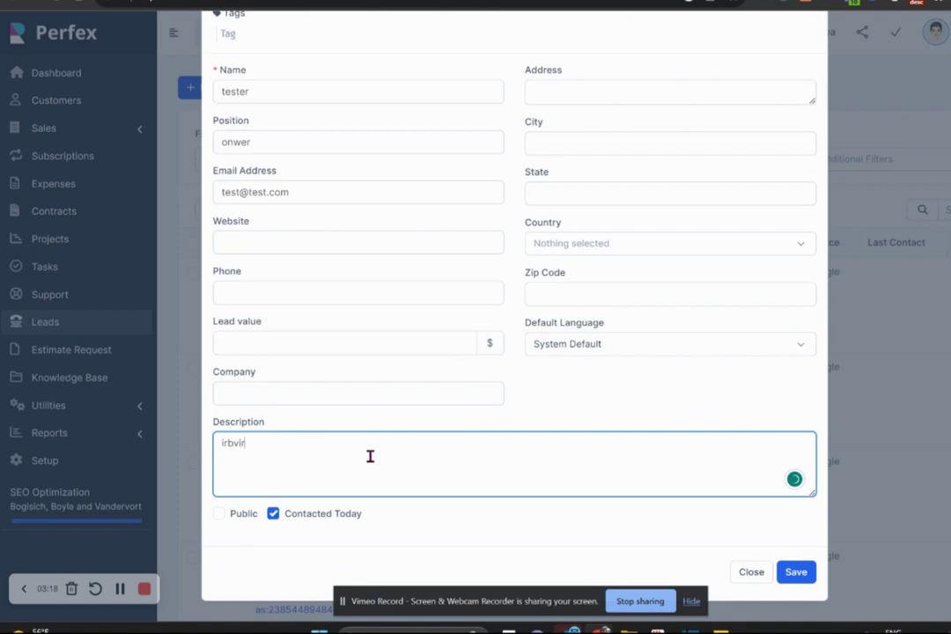
pyautogui.write('vpbrbrvvbfwp')
pyautogui.click(799, 574)
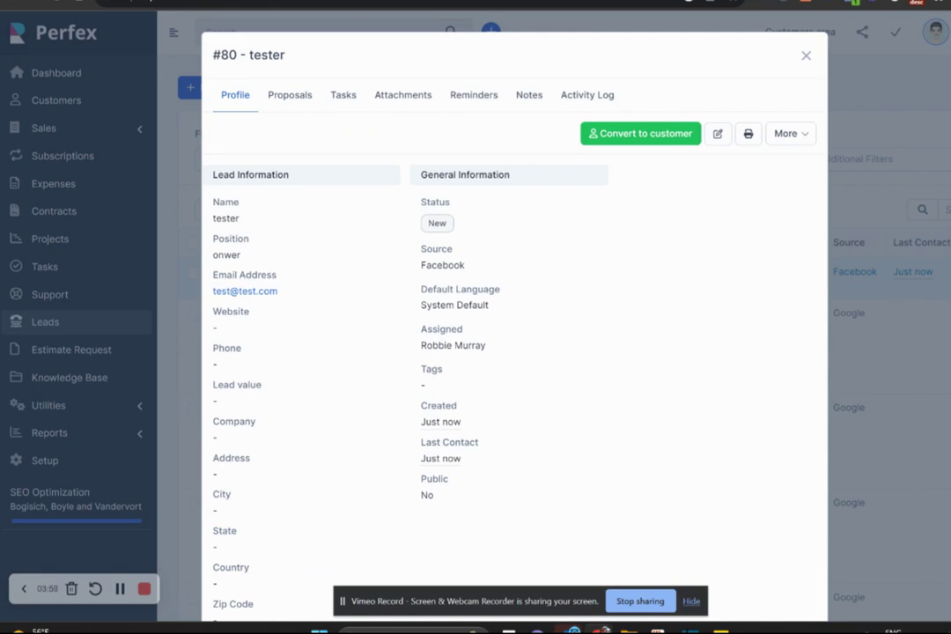
# Close lead #80, then preview Source and Status options in a new lead form without saving.
pyautogui.click(805, 57)
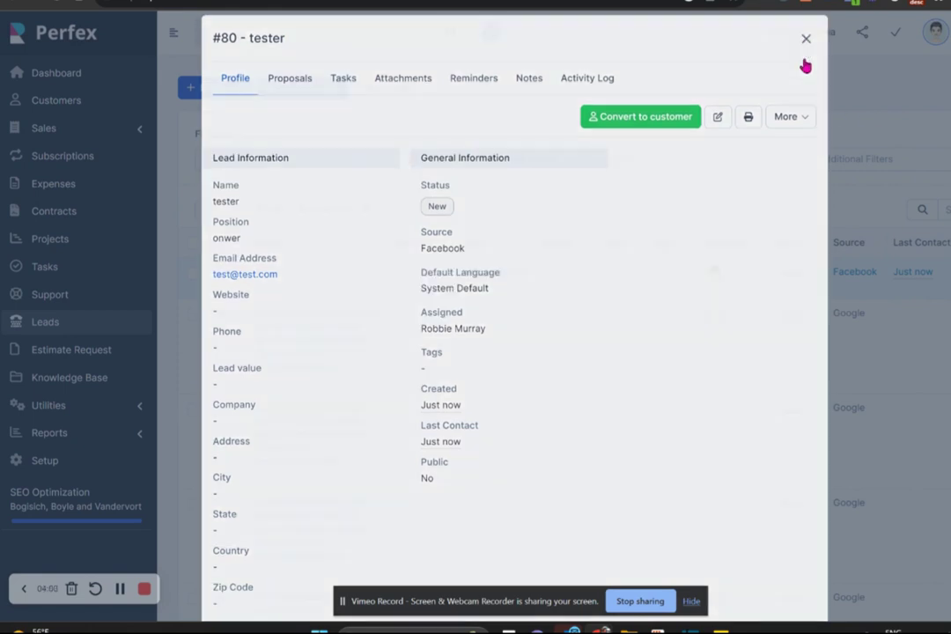
pyautogui.click(218, 92)
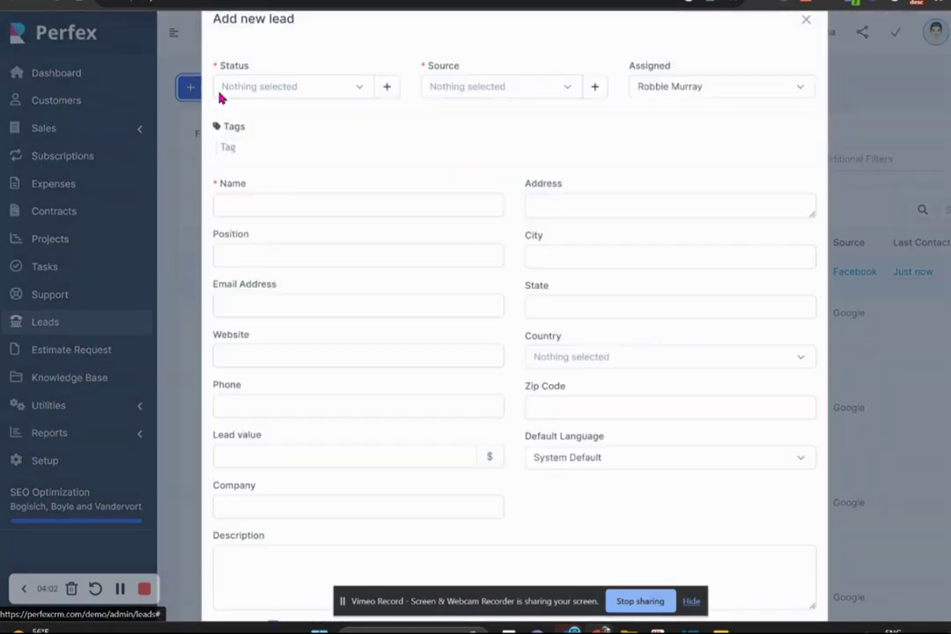
pyautogui.click(517, 129)
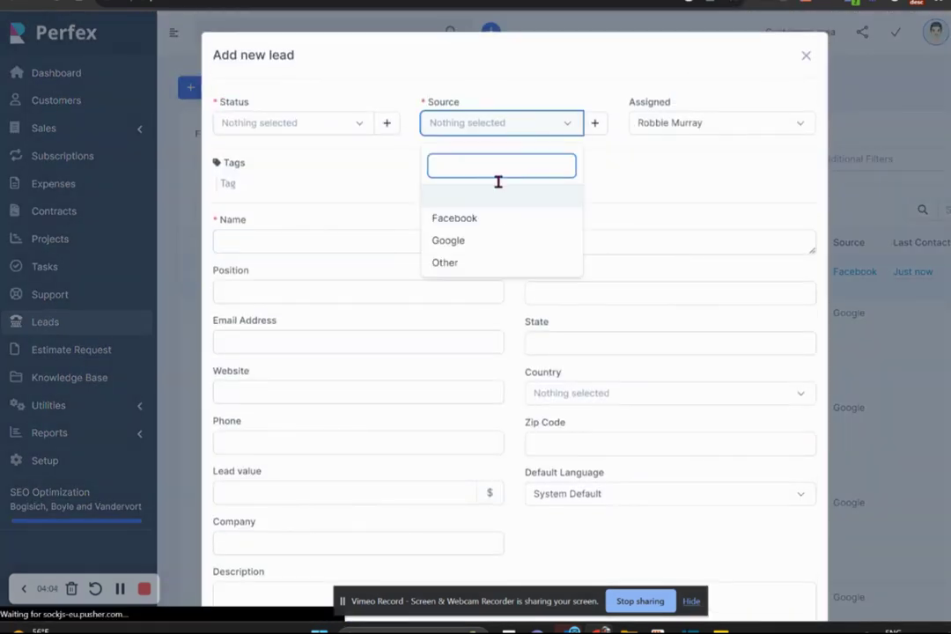
pyautogui.click(327, 128)
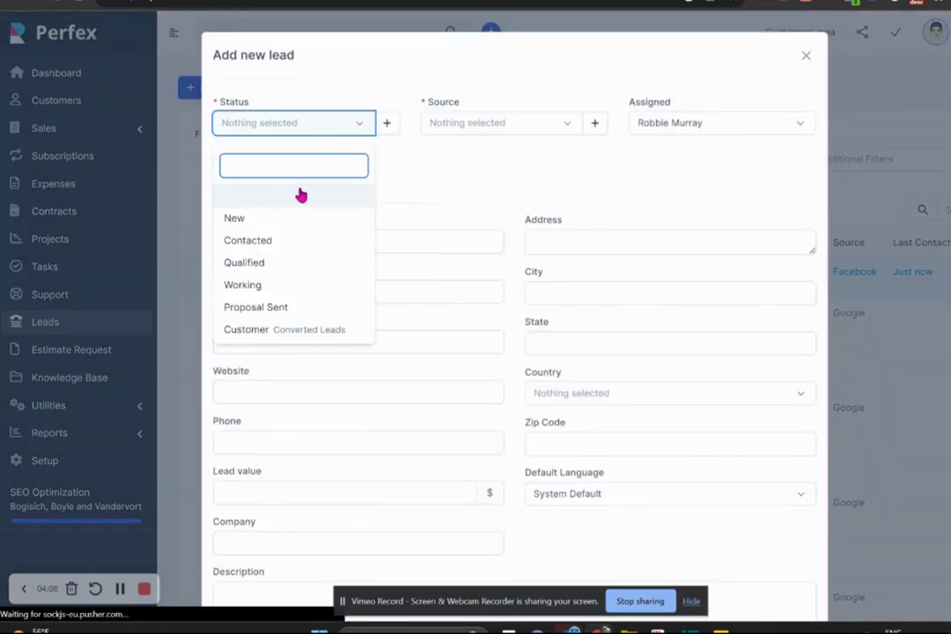
pyautogui.click(801, 56)
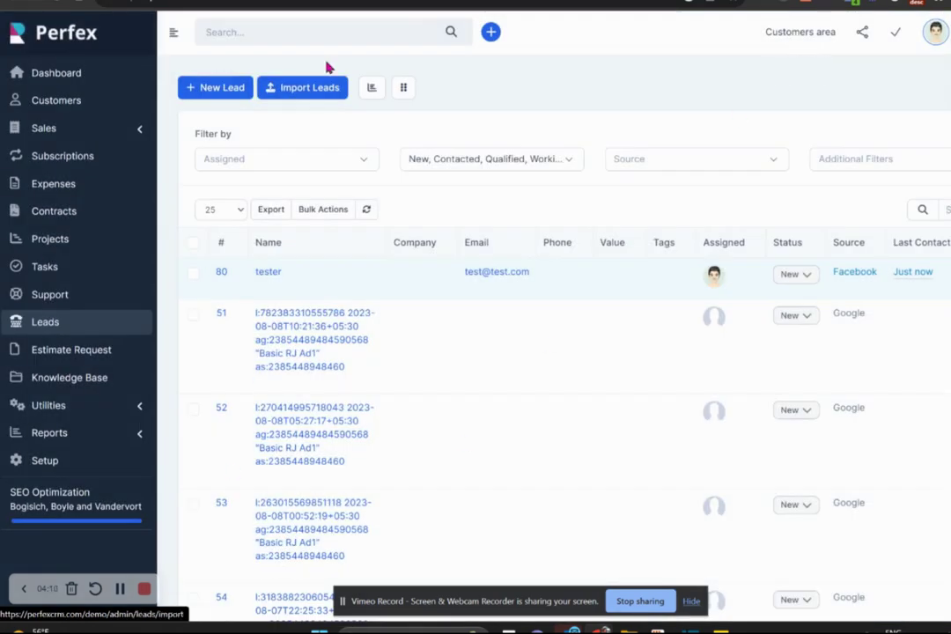
pyautogui.moveTo(366, 328)
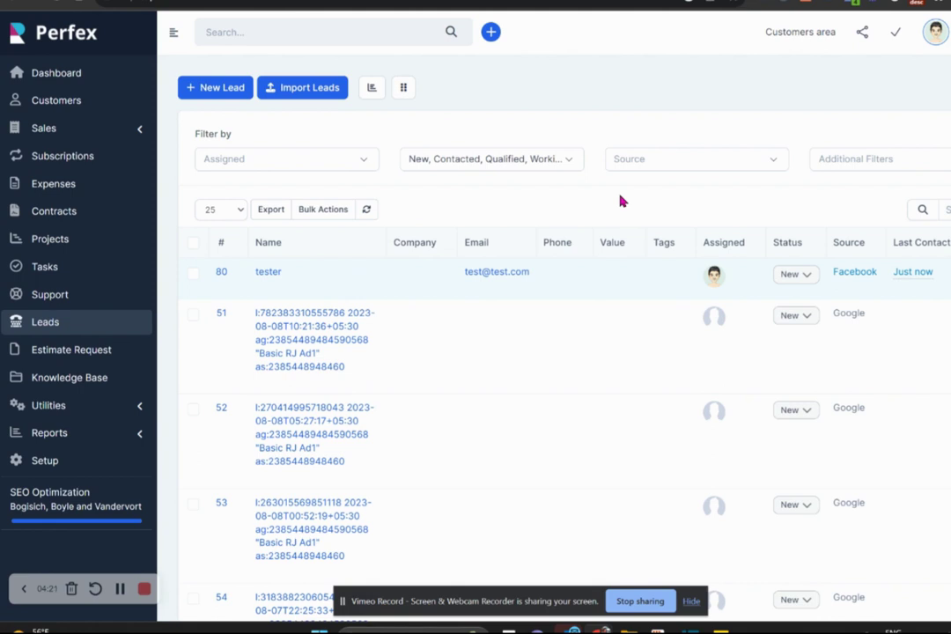
pyautogui.click(44, 461)
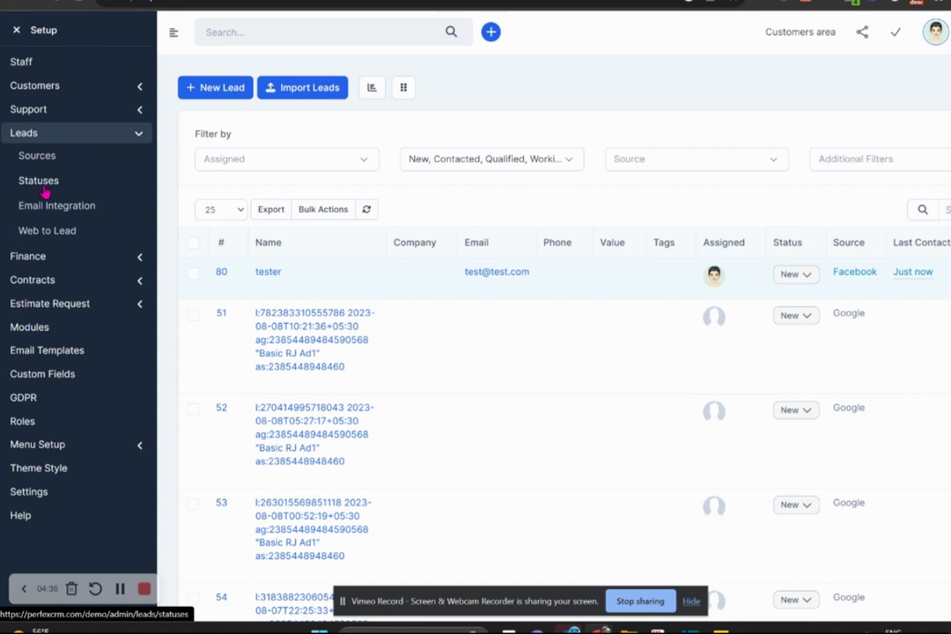
pyautogui.click(14, 30)
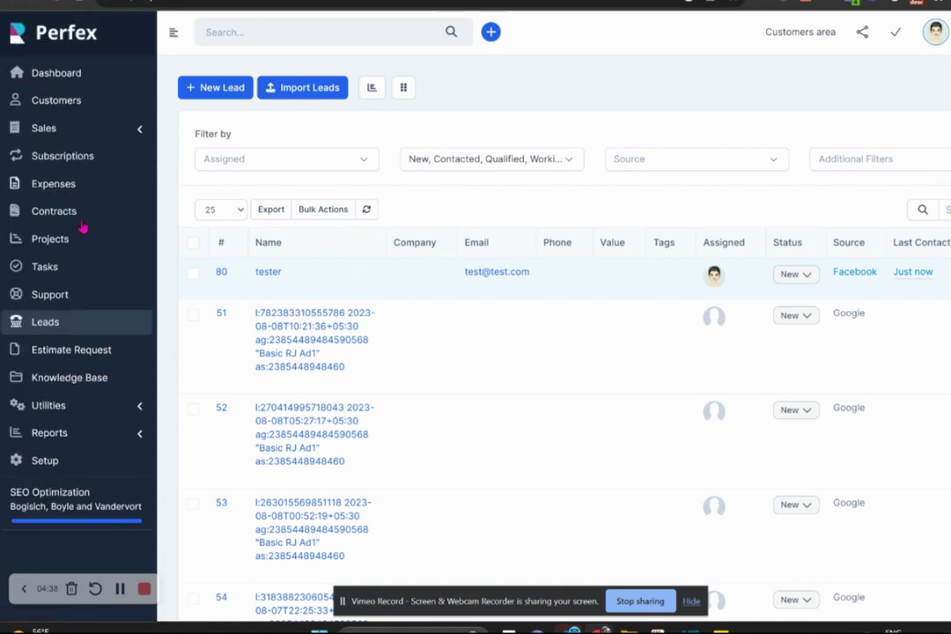
pyautogui.click(42, 322)
pyautogui.scroll(-12, 555, 352)
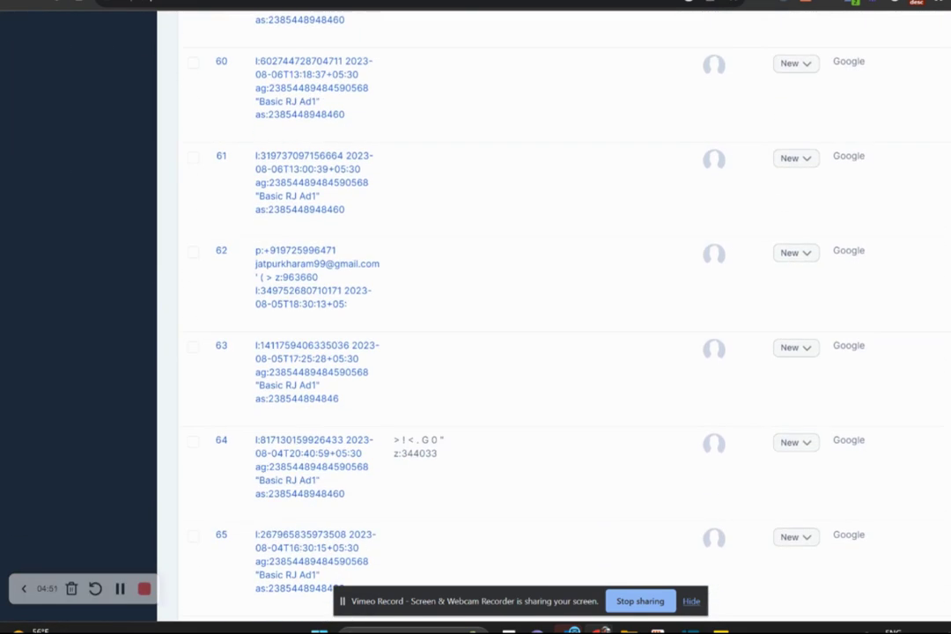
pyautogui.scroll(-2, 555, 352)
pyautogui.scroll(15, 554, 352)
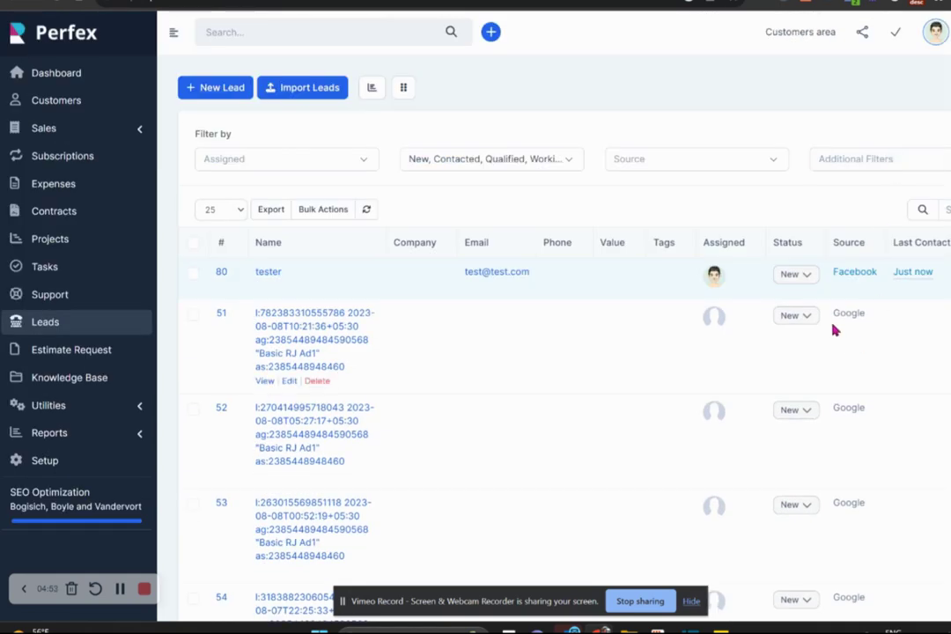
# Set lead statuses: 51 and 53 to Working, 57 to Proposal Sent, 59 to Customer.
pyautogui.click(804, 317)
pyautogui.click(738, 388)
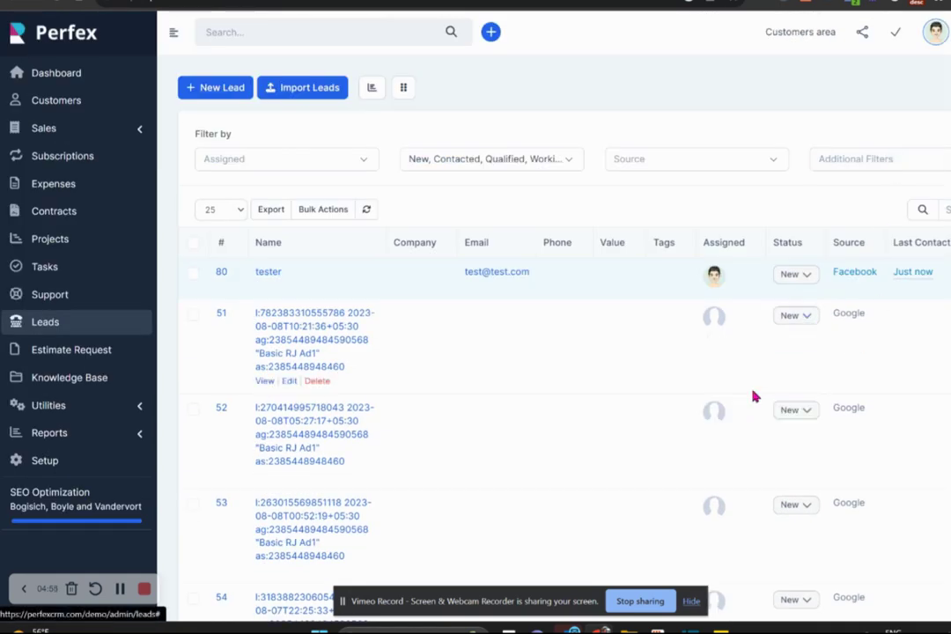
pyautogui.click(805, 507)
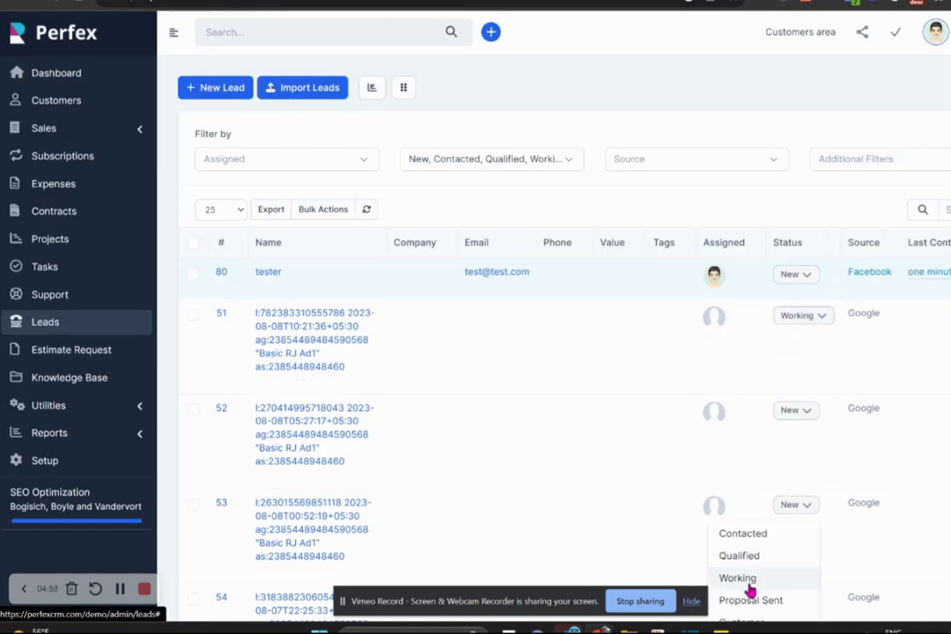
pyautogui.scroll(-3, 764, 576)
pyautogui.scroll(-4, 796, 286)
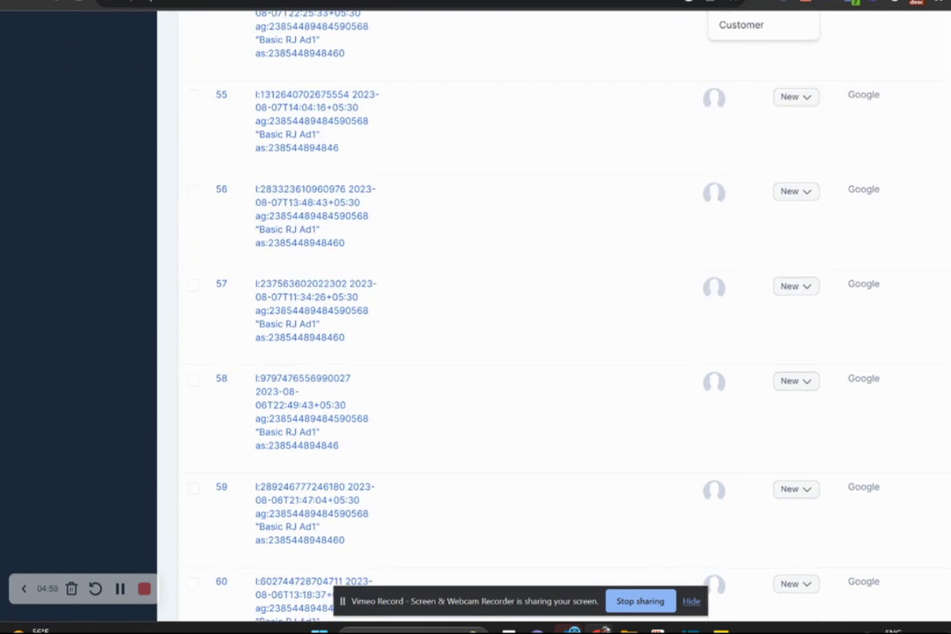
pyautogui.click(805, 288)
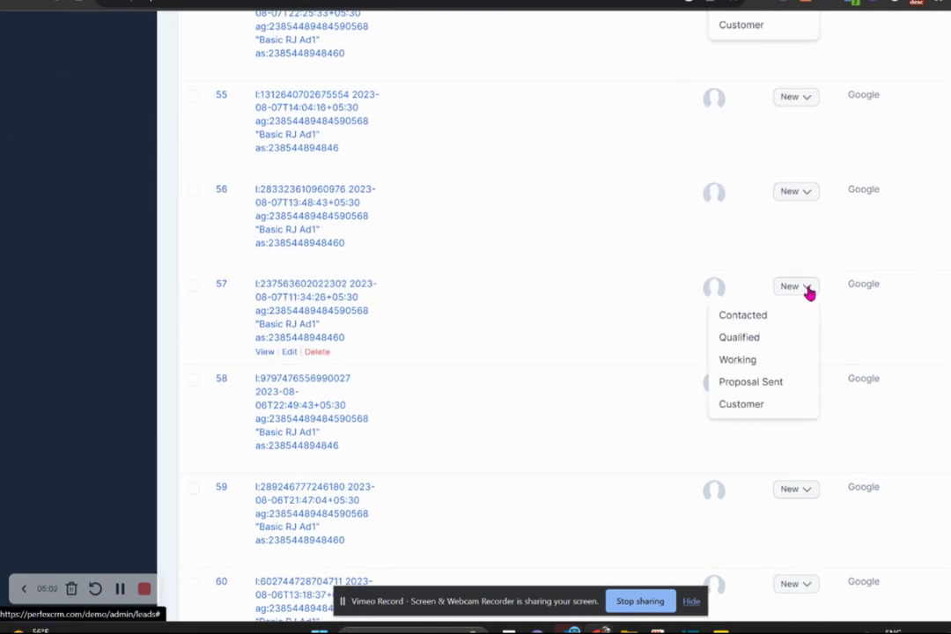
pyautogui.click(754, 384)
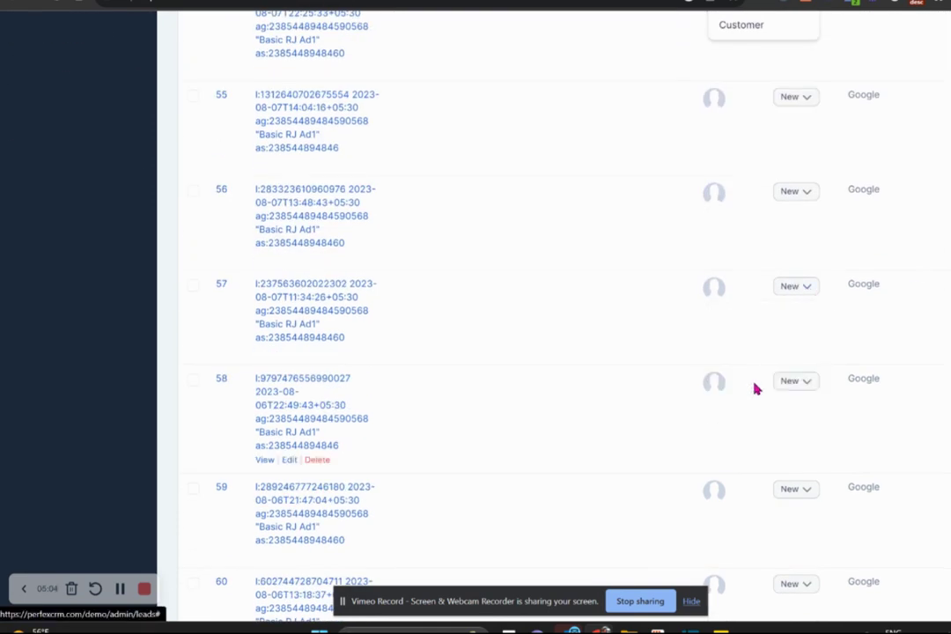
pyautogui.click(803, 491)
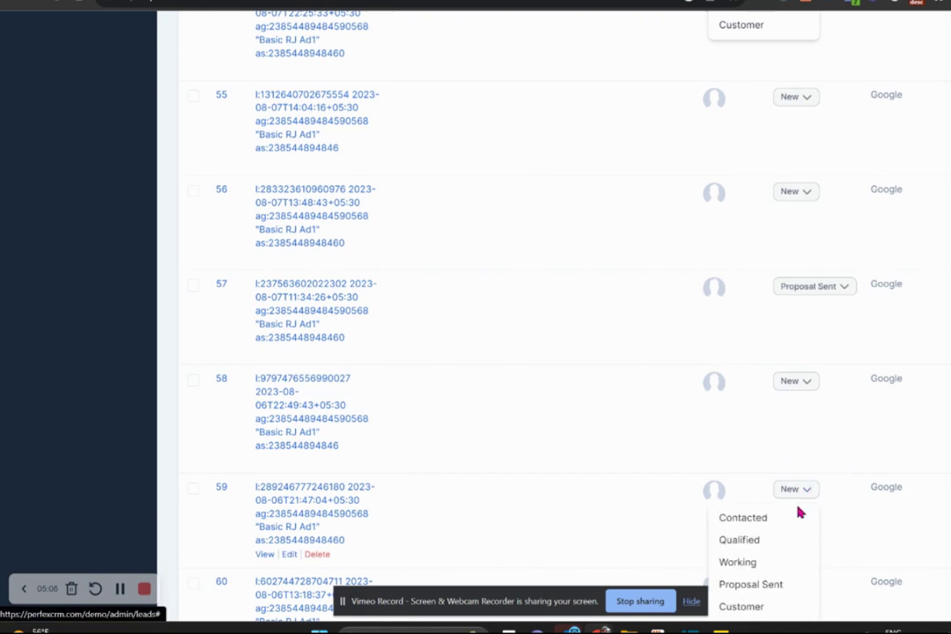
pyautogui.click(748, 607)
pyautogui.scroll(7, 564, 352)
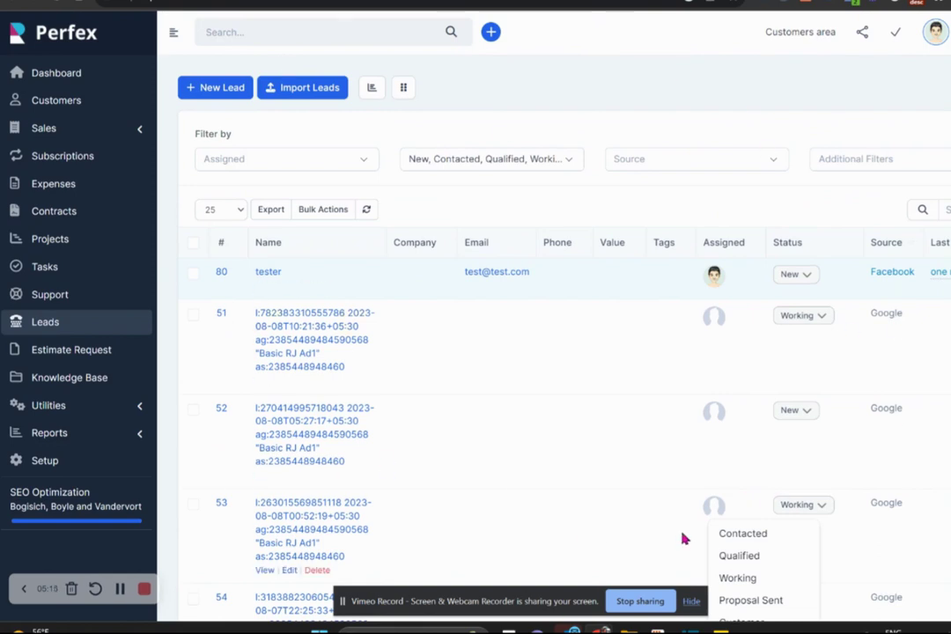
# Restrict the status filter to New only, leaving tester, 52, 54, 55 and 56 listed.
pyautogui.click(570, 161)
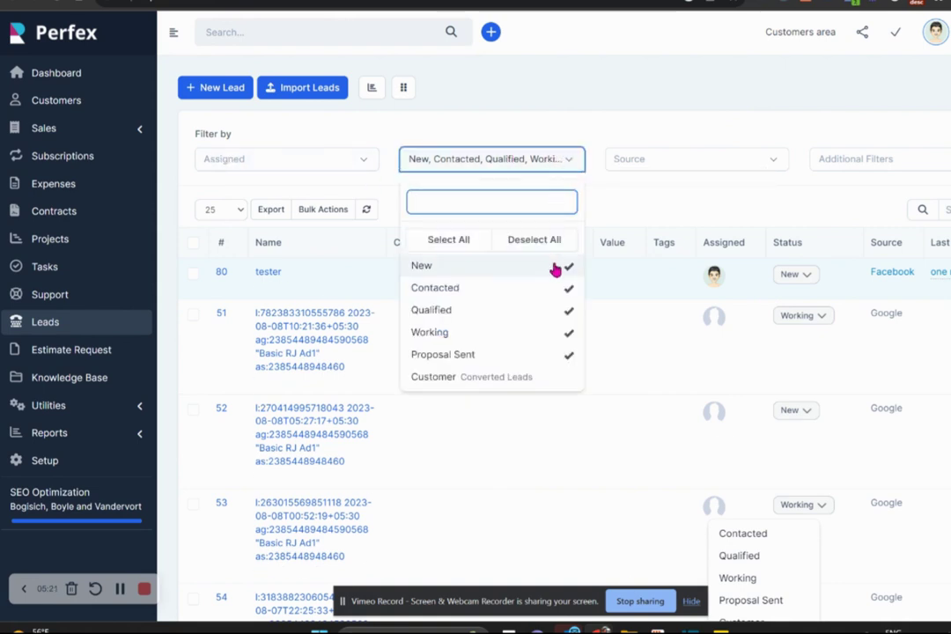
pyautogui.click(555, 238)
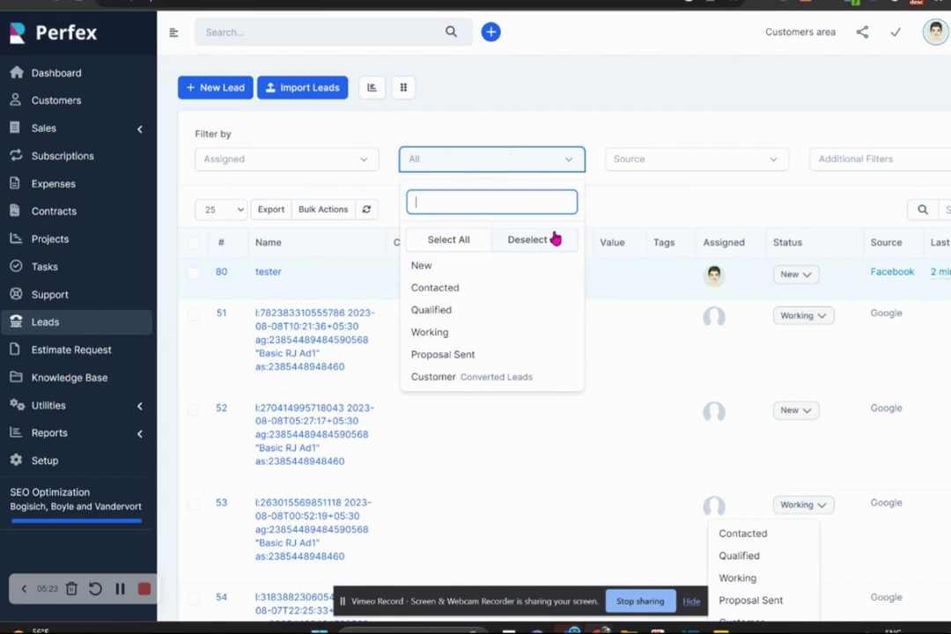
pyautogui.click(446, 264)
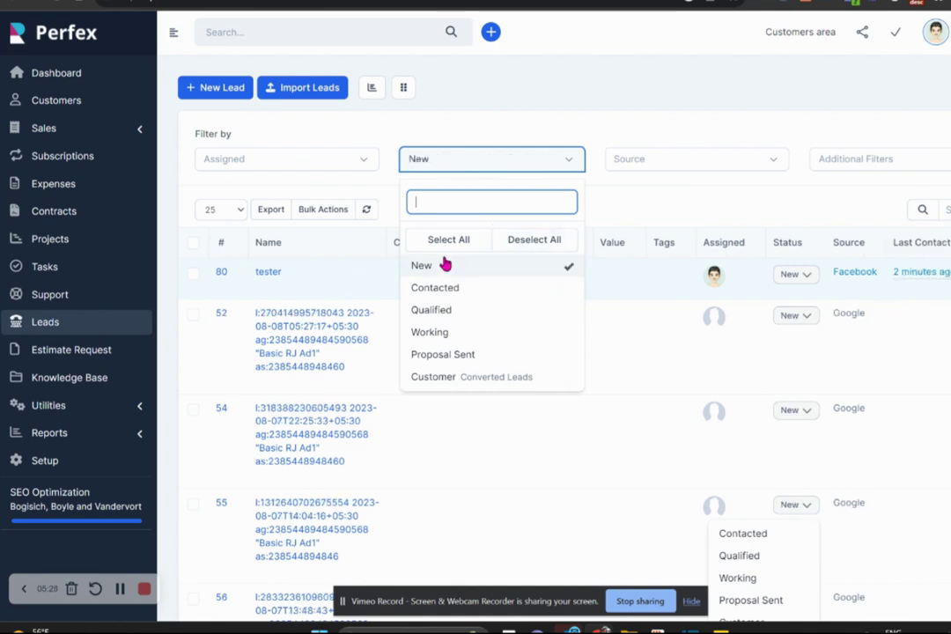
pyautogui.click(610, 110)
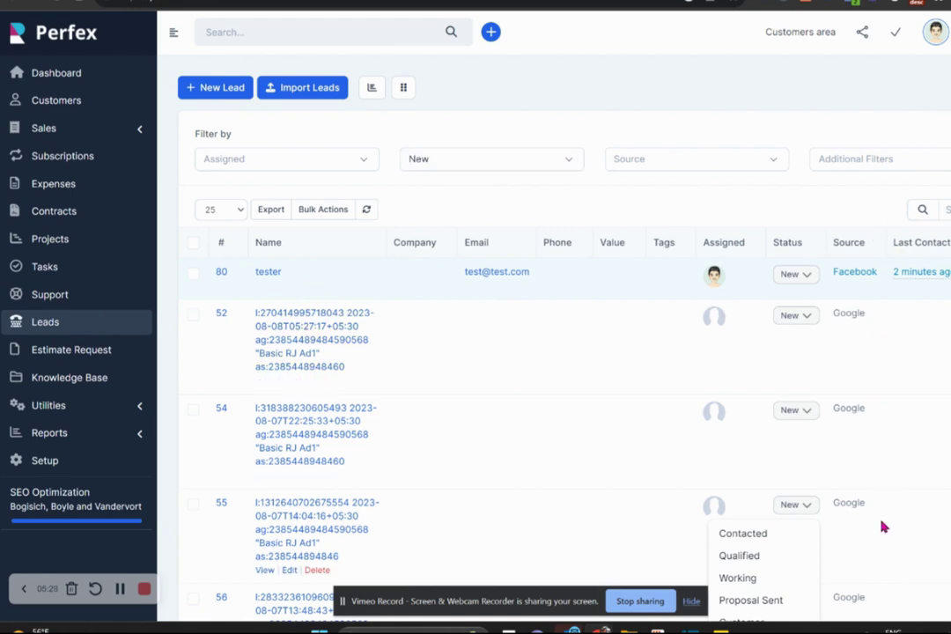
# Adjust the Assigned staff filter and restore all statuses so every lead shows again.
pyautogui.click(354, 160)
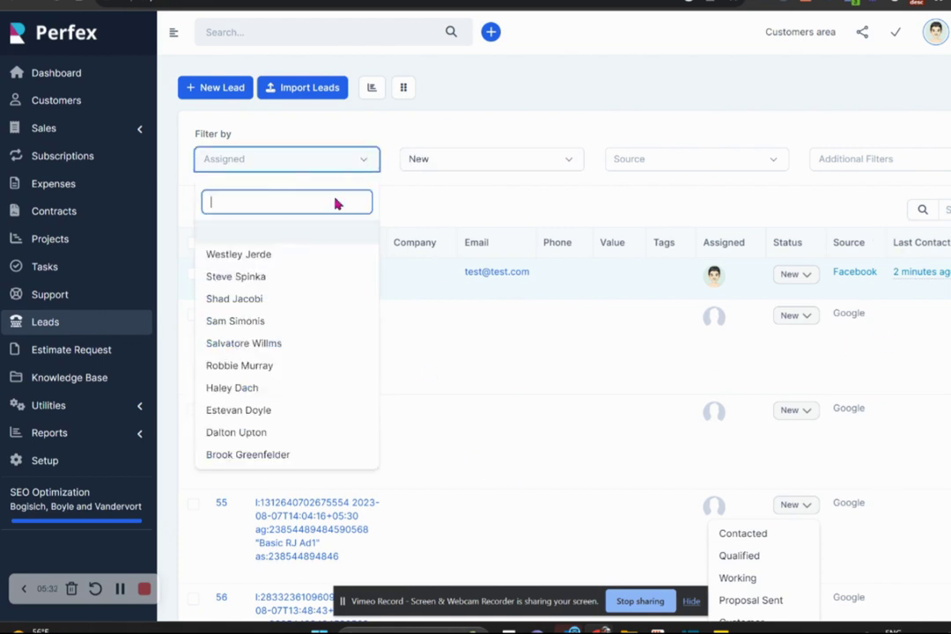
pyautogui.click(278, 256)
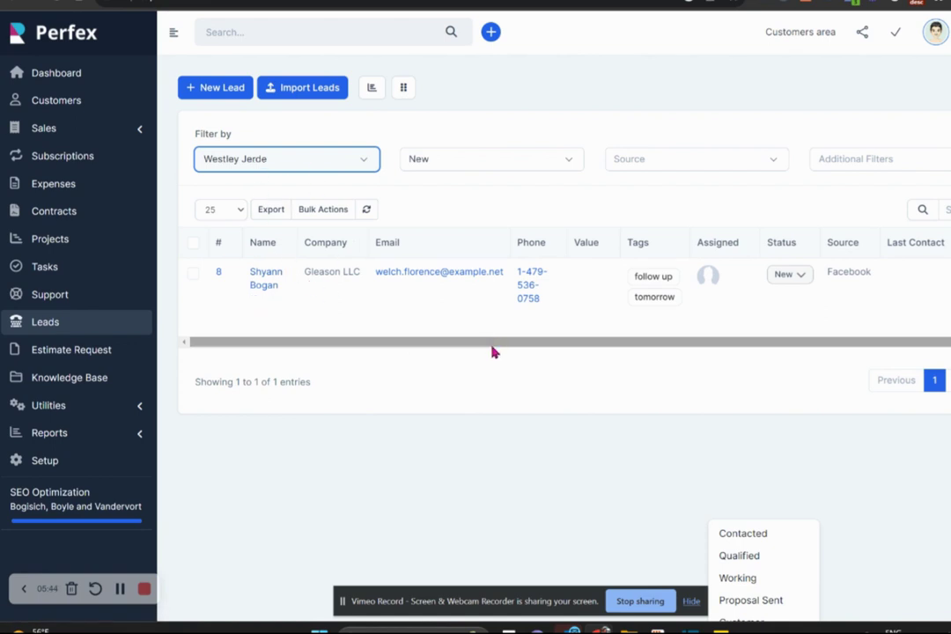
pyautogui.moveTo(495, 349); pyautogui.dragTo(552, 350)
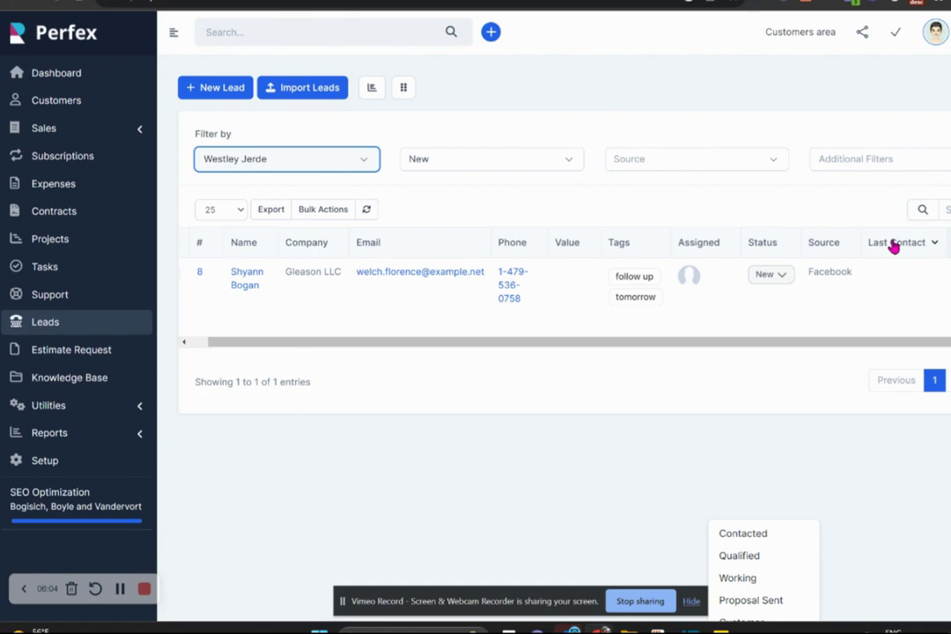
pyautogui.scroll(-4, 563, 352)
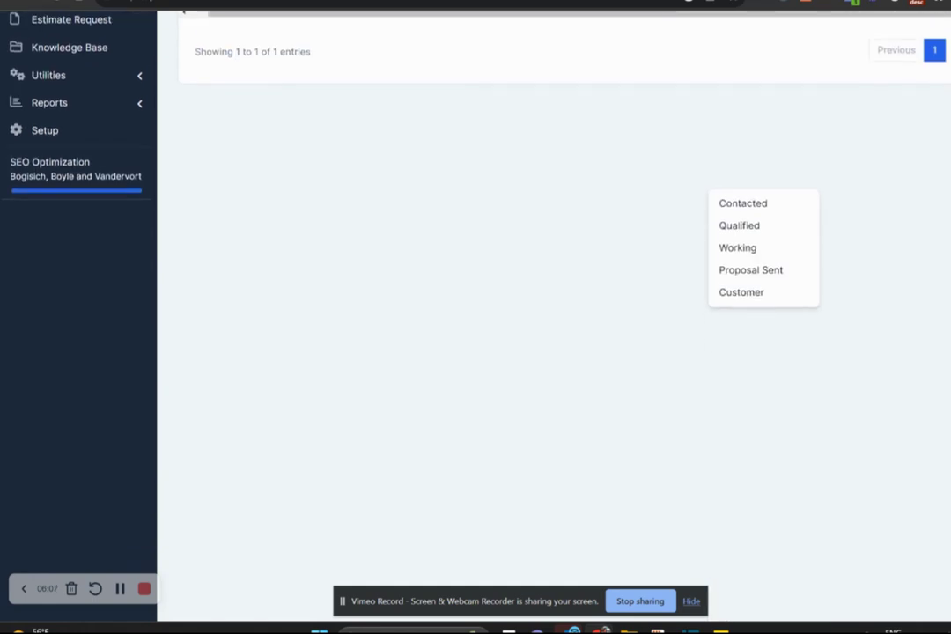
pyautogui.scroll(4, 563, 352)
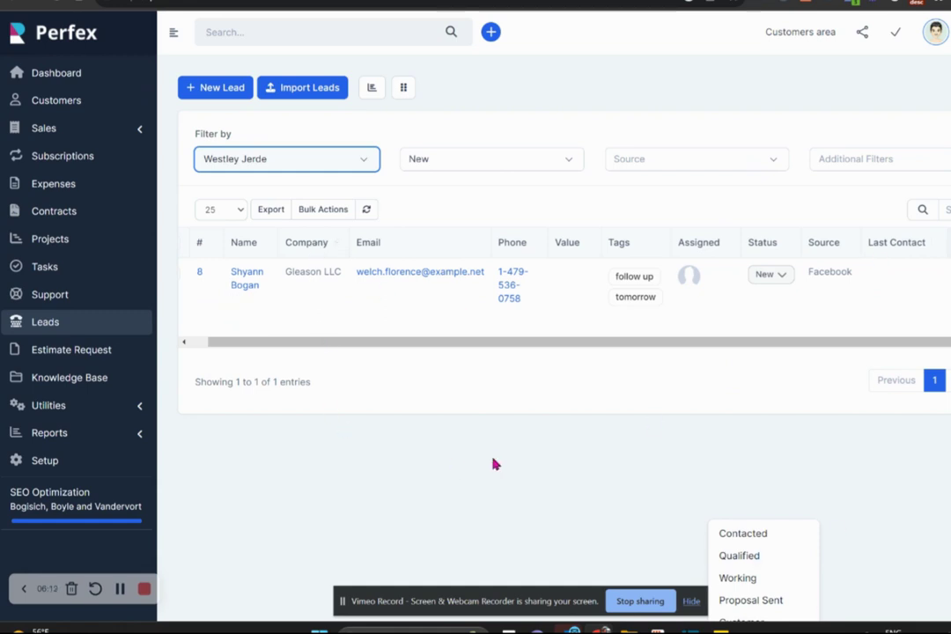
pyautogui.moveTo(239, 274)
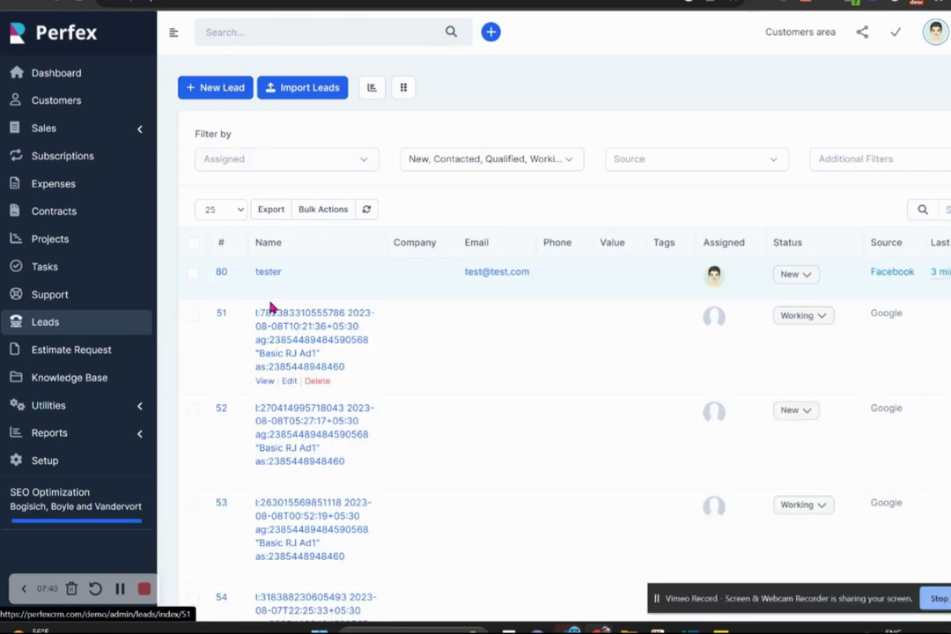
# Edit lead #80 tester to add a phone number, save it, and view its proposals.
pyautogui.click(266, 274)
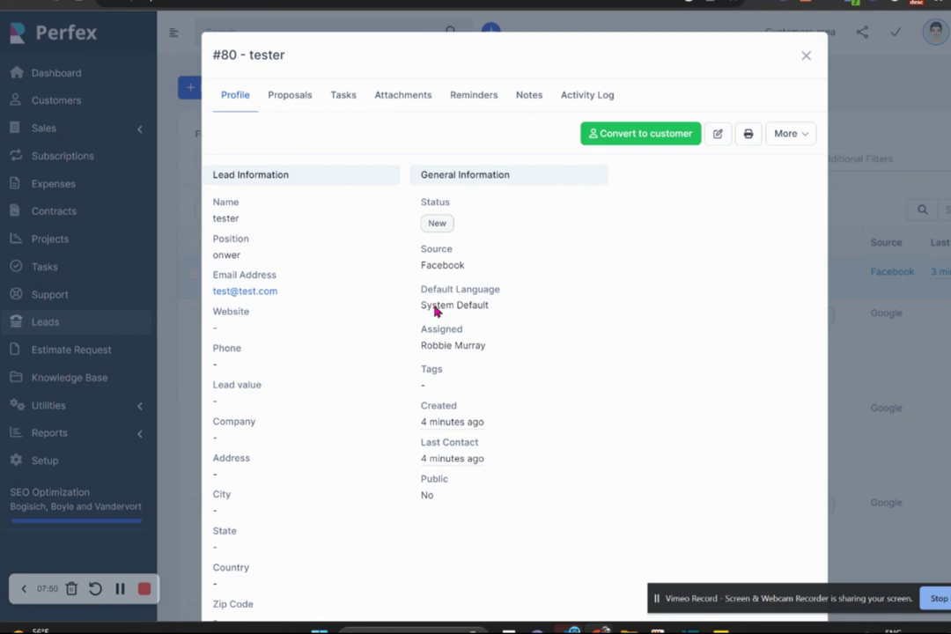
pyautogui.click(719, 136)
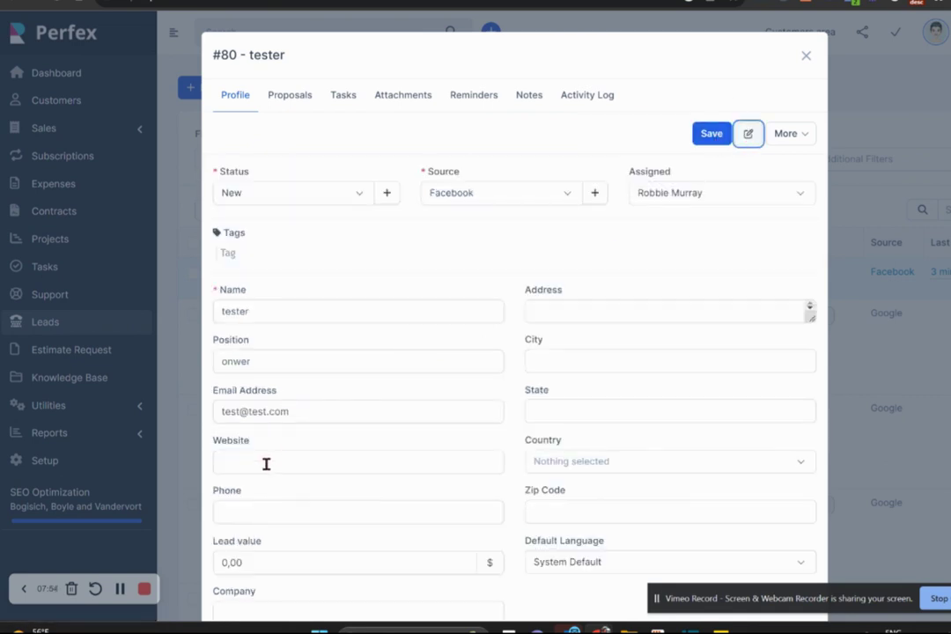
pyautogui.click(269, 502)
pyautogui.write('123')
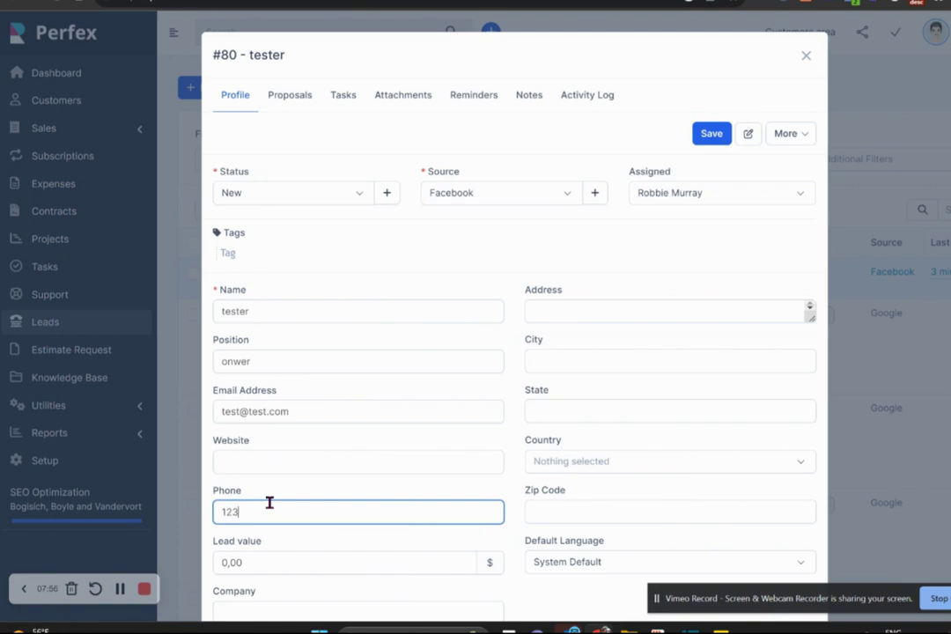
pyautogui.write('4567890')
pyautogui.click(711, 133)
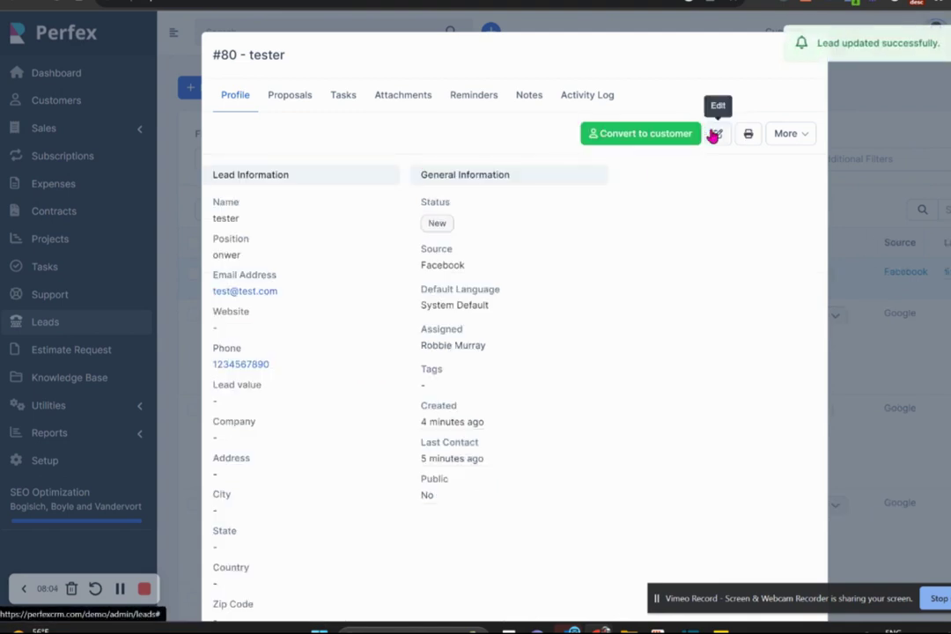
pyautogui.click(298, 96)
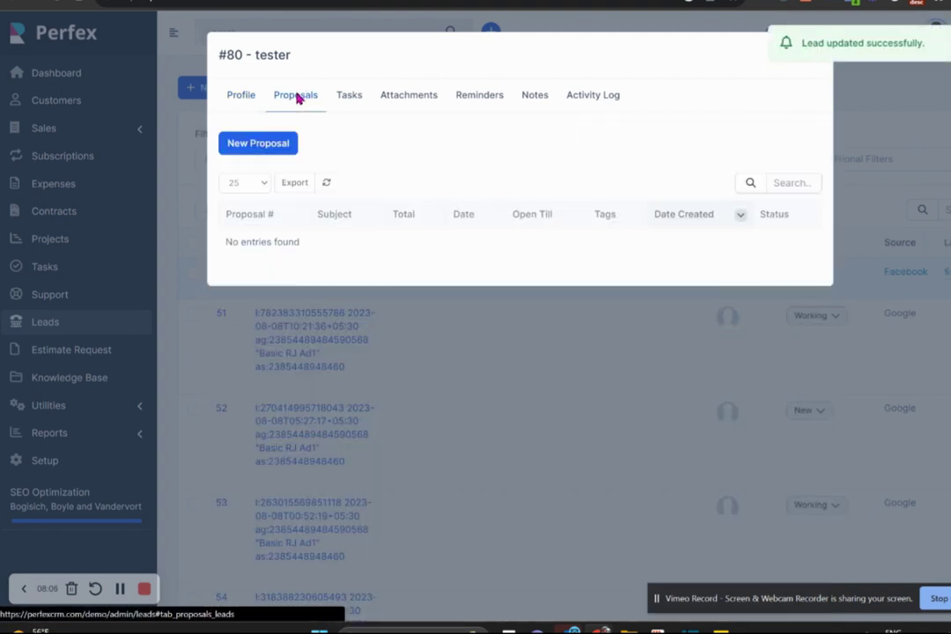
# Draft a proposal for the tester lead titled 'Quote for work to be done', review its items, then go back.
pyautogui.click(266, 146)
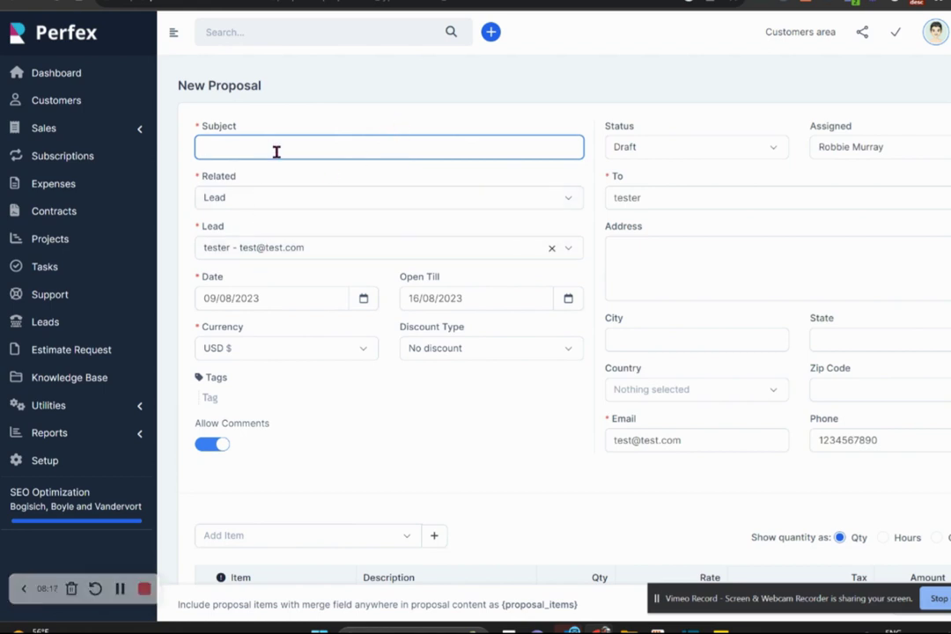
pyautogui.write('Quot')
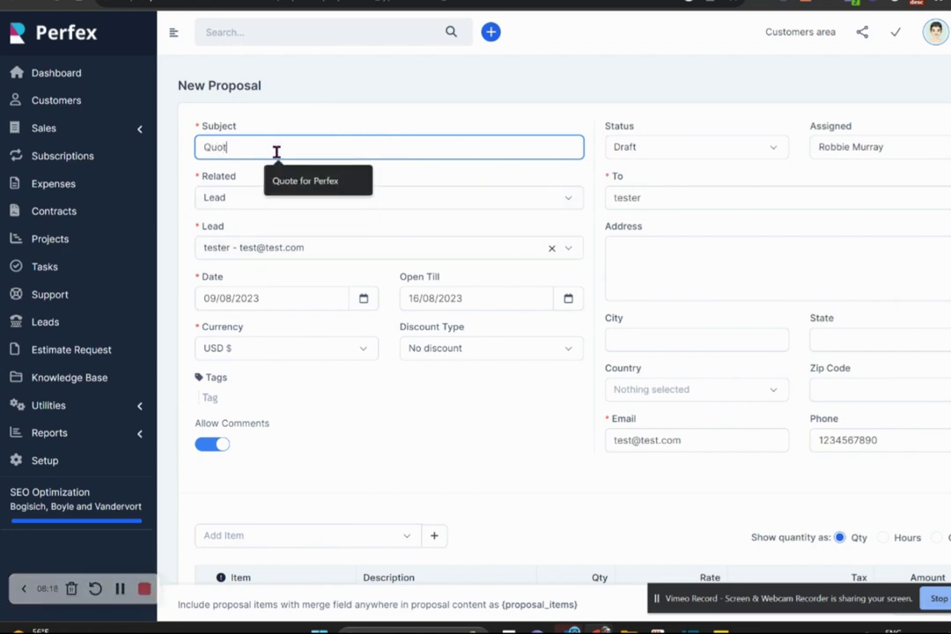
pyautogui.write('e for work ombe')
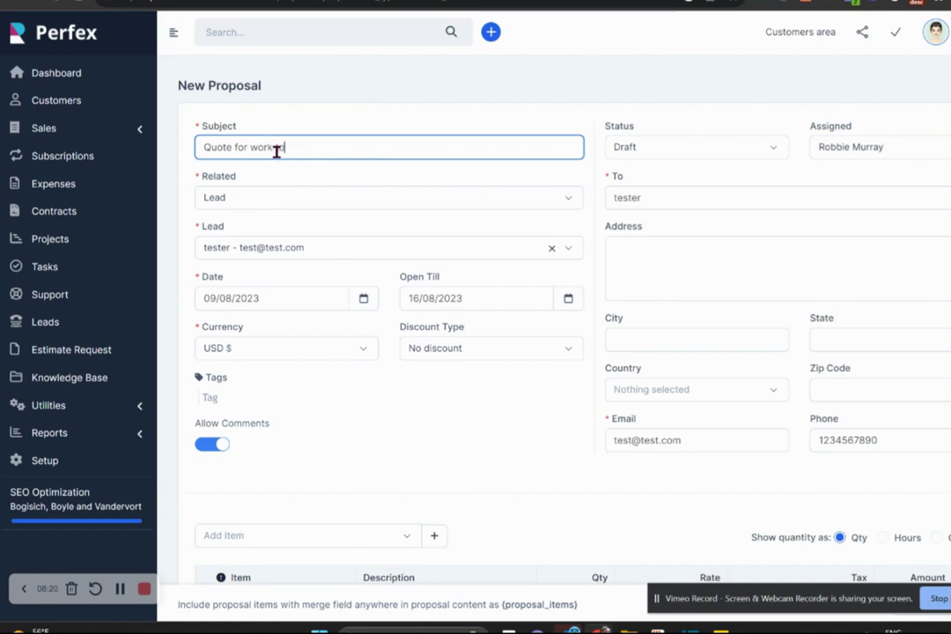
pyautogui.press('BackSpace')
pyautogui.press('BackSpace')
pyautogui.press('BackSpace')
pyautogui.write('be don')
pyautogui.scroll(-3, 563, 352)
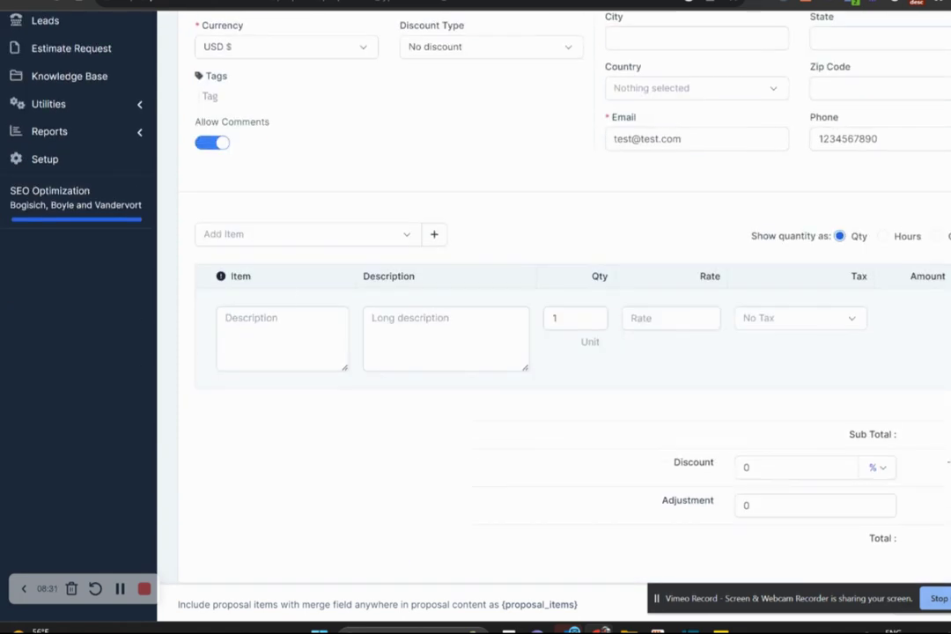
pyautogui.scroll(3, 563, 352)
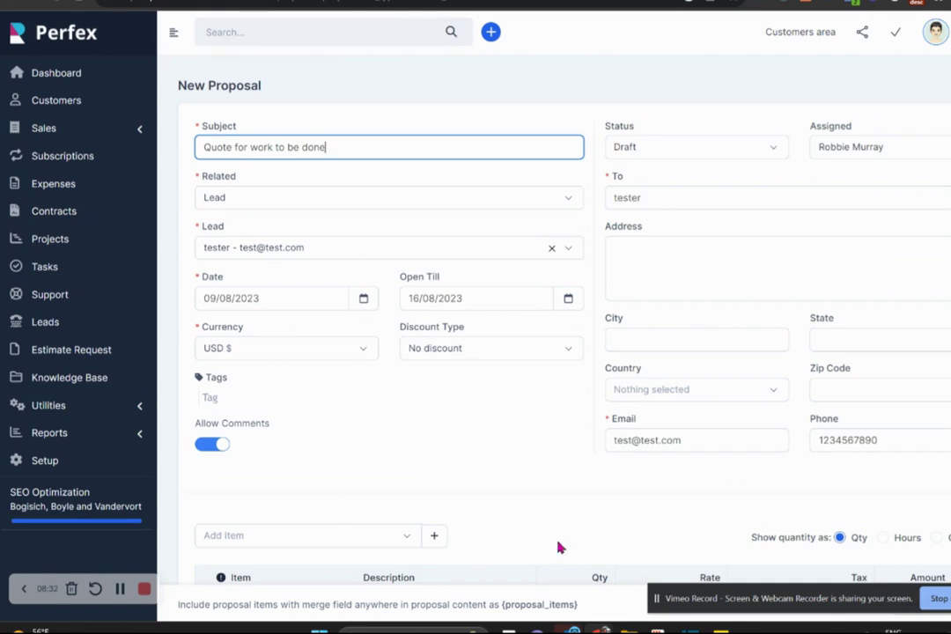
pyautogui.click(10, 5)
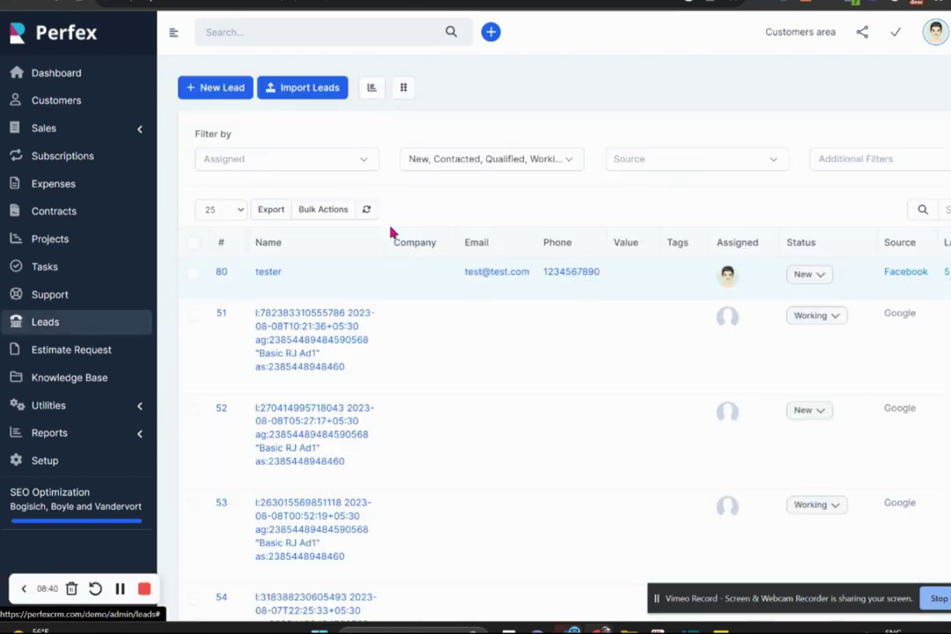
# Reopen the tester lead's record and check its Tasks and Attachments, both empty.
pyautogui.moveTo(267, 272)
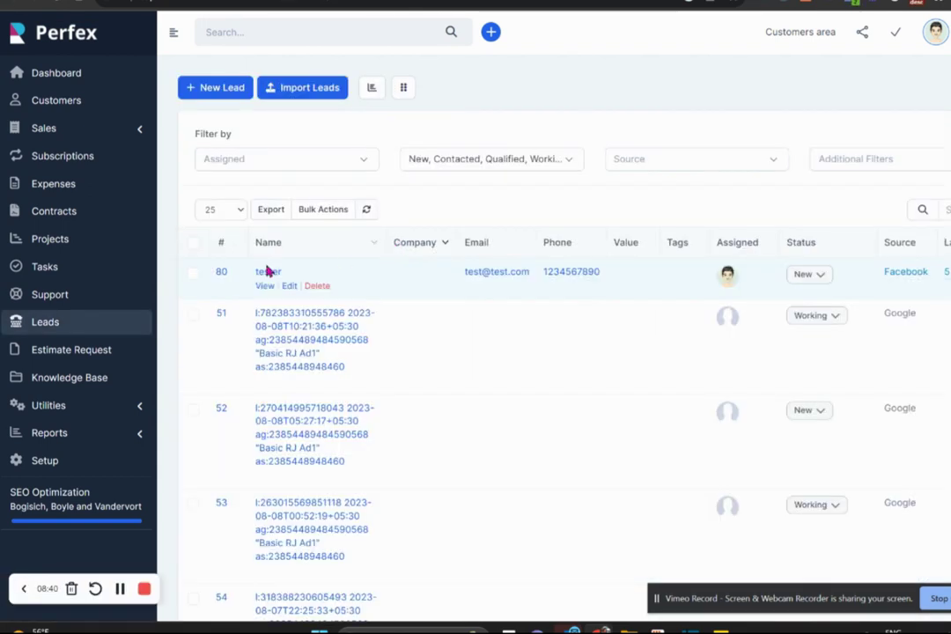
pyautogui.click(264, 275)
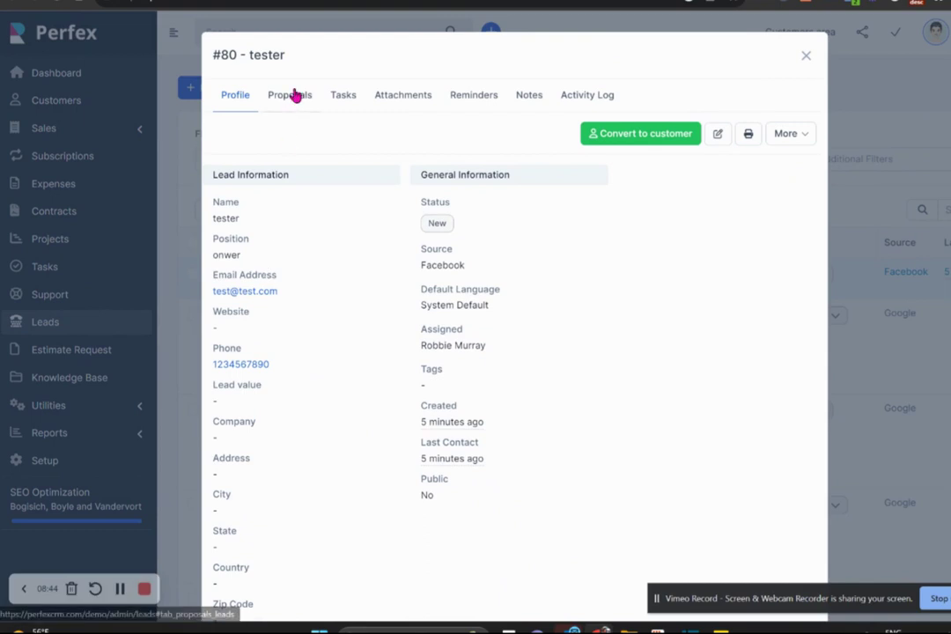
pyautogui.click(345, 98)
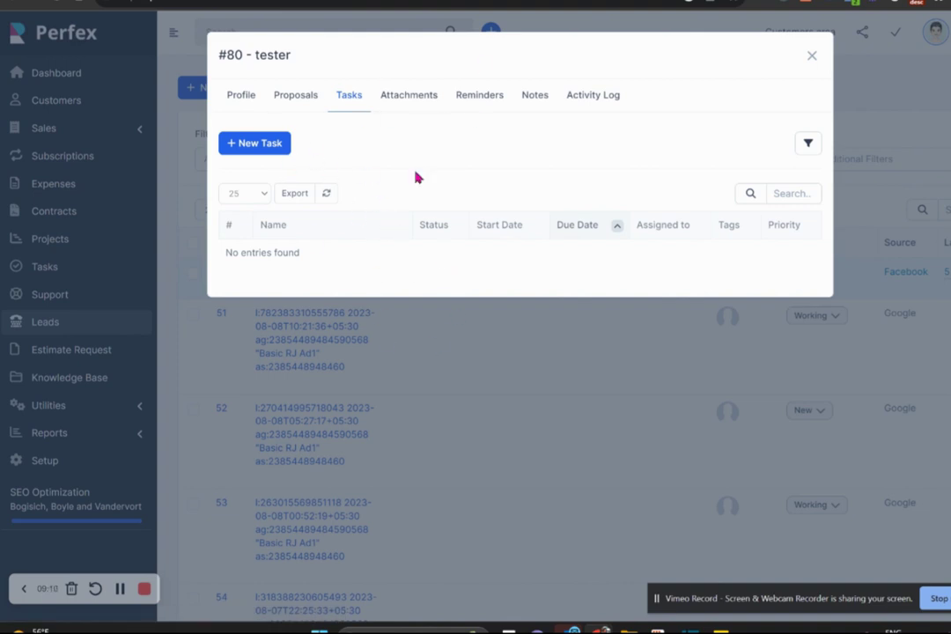
pyautogui.click(412, 102)
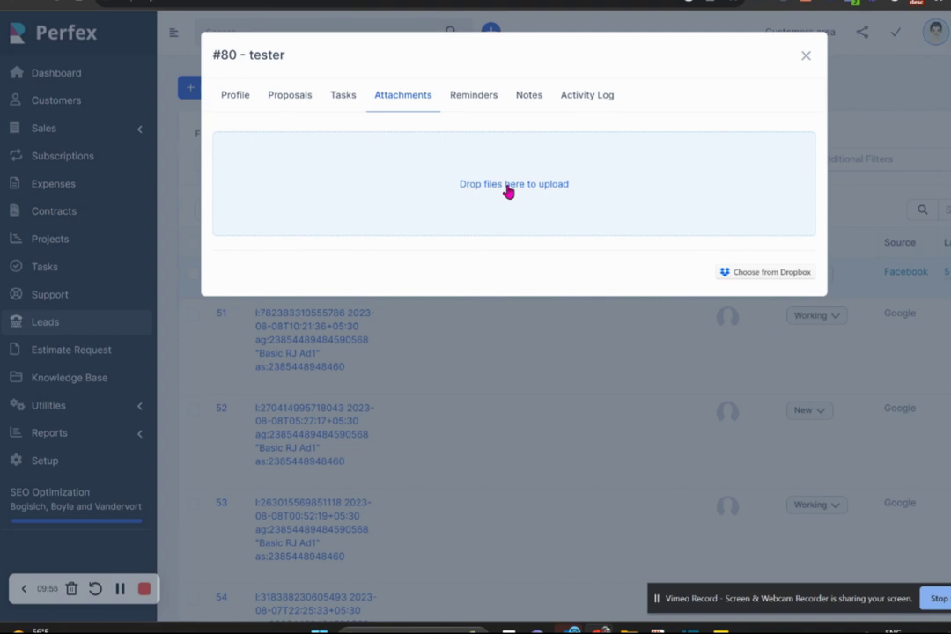
# Save a 'call cutomer' reminder on lead #80 for 16/08/2023 11:30 AM, also sent by email.
pyautogui.click(474, 97)
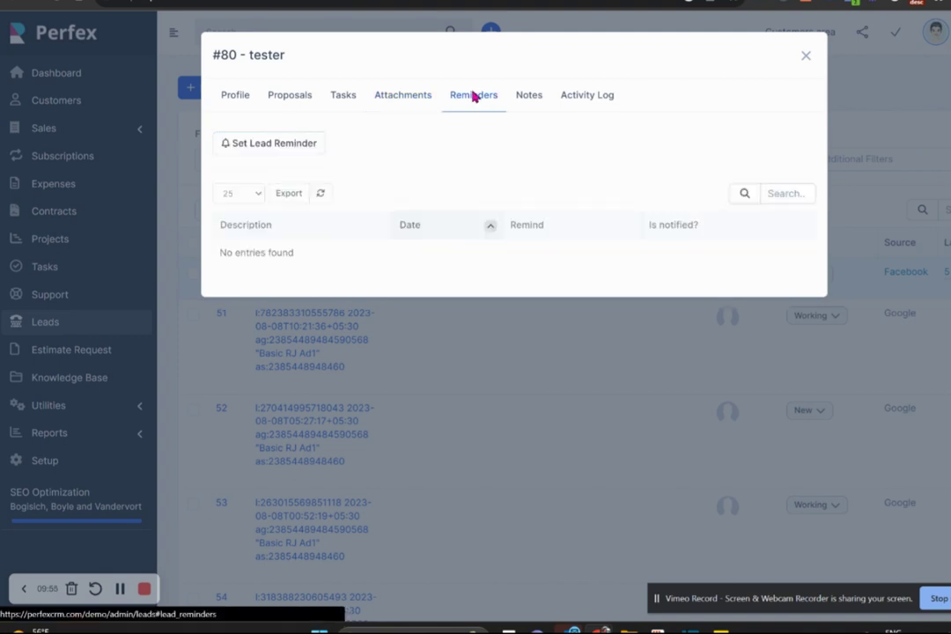
pyautogui.click(266, 148)
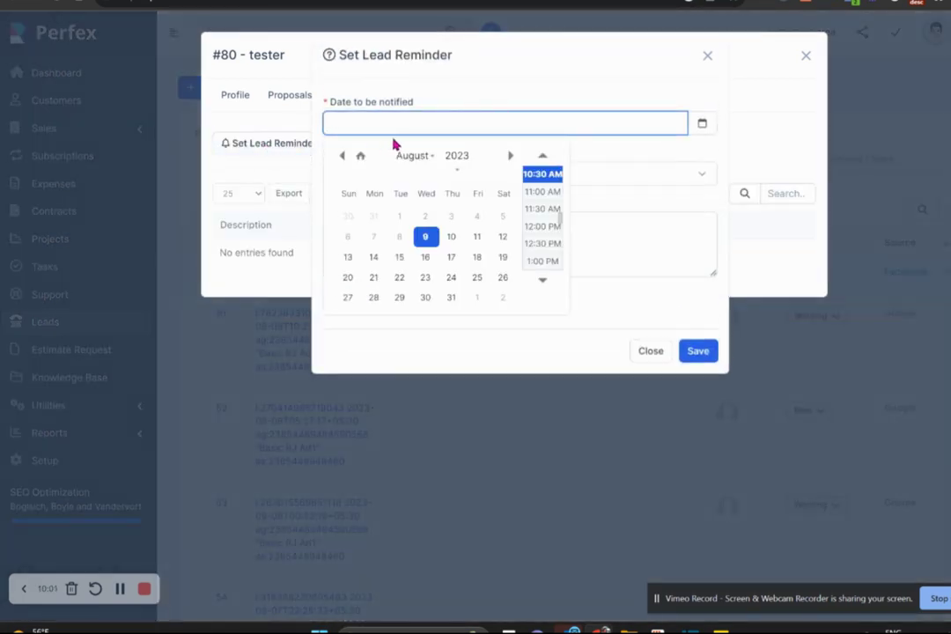
pyautogui.click(426, 261)
pyautogui.click(542, 211)
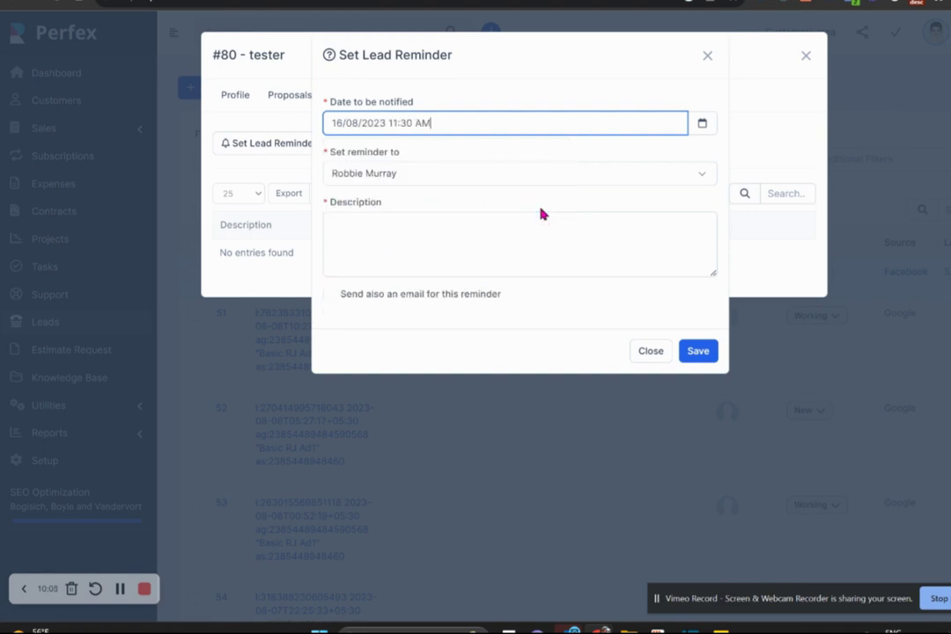
pyautogui.click(438, 243)
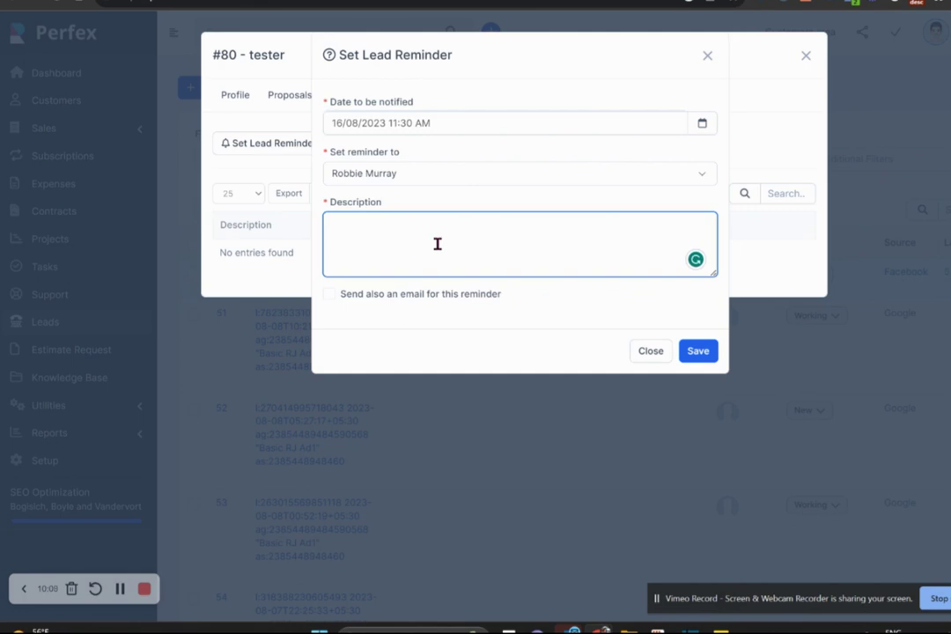
pyautogui.write('call cutomer')
pyautogui.click(335, 301)
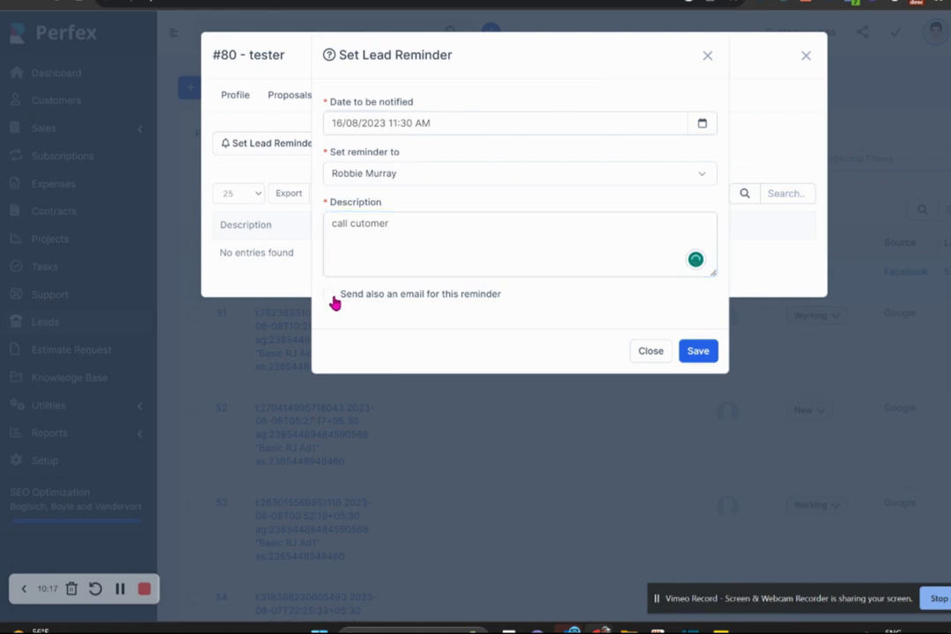
pyautogui.click(334, 301)
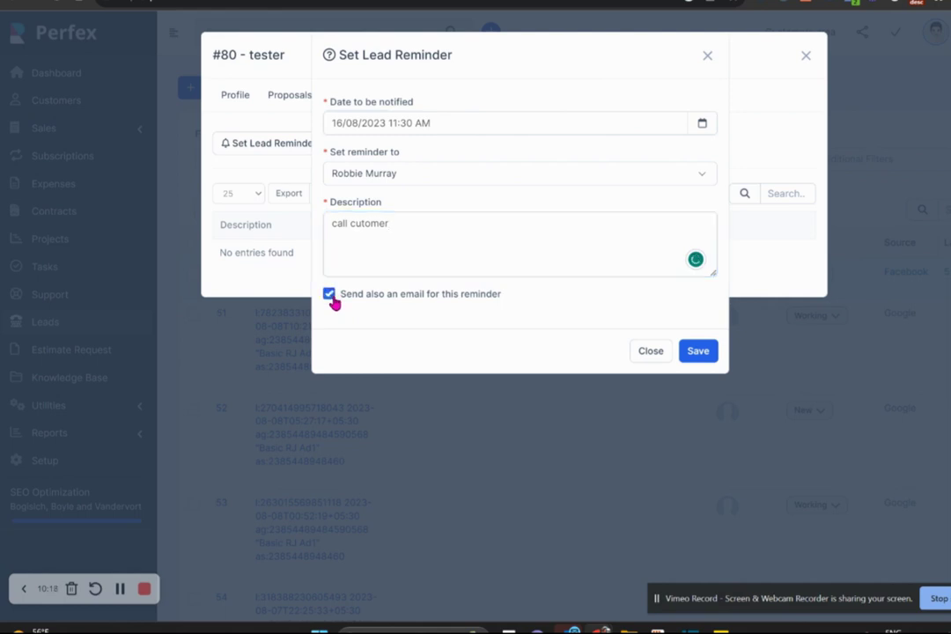
pyautogui.click(697, 351)
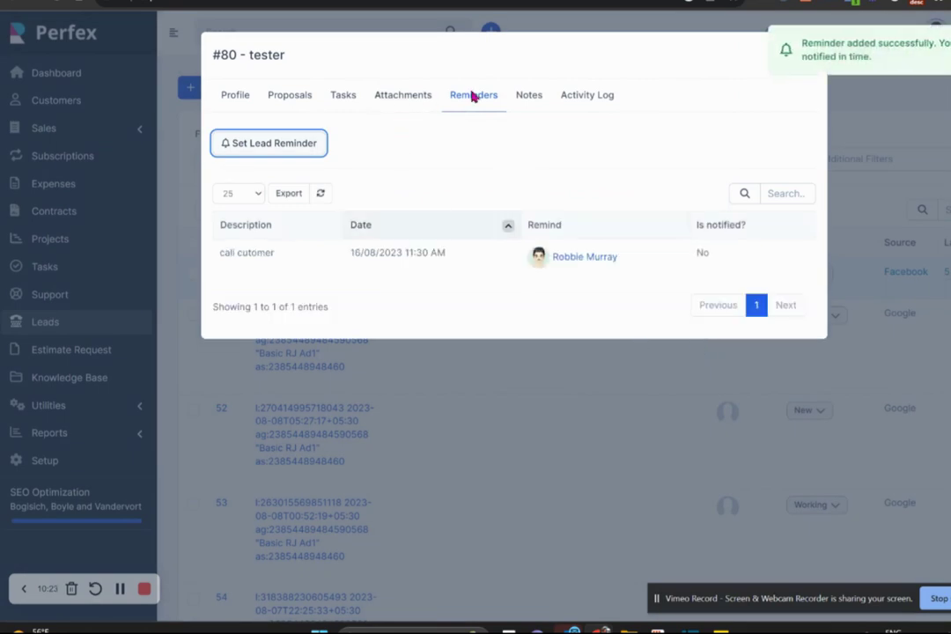
pyautogui.click(528, 97)
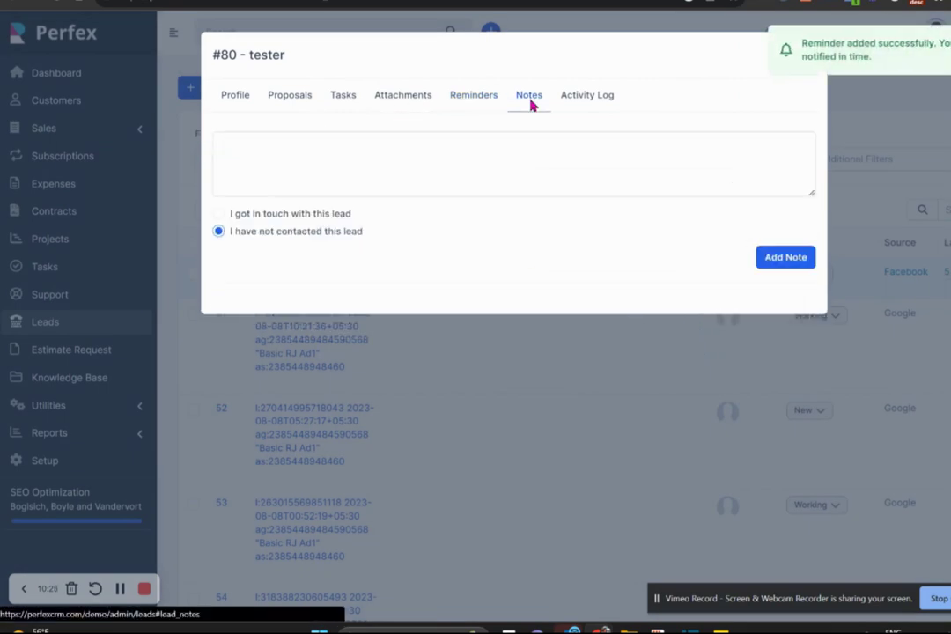
# Add a note marking lead #80 as contacted on 09/08/2023, then check its activity log.
pyautogui.click(475, 161)
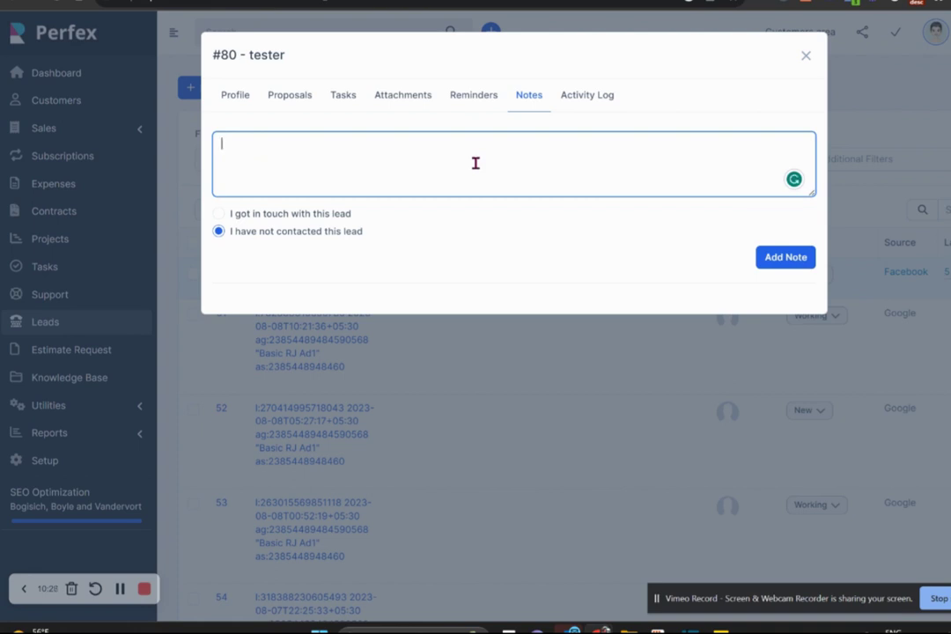
pyautogui.click(221, 215)
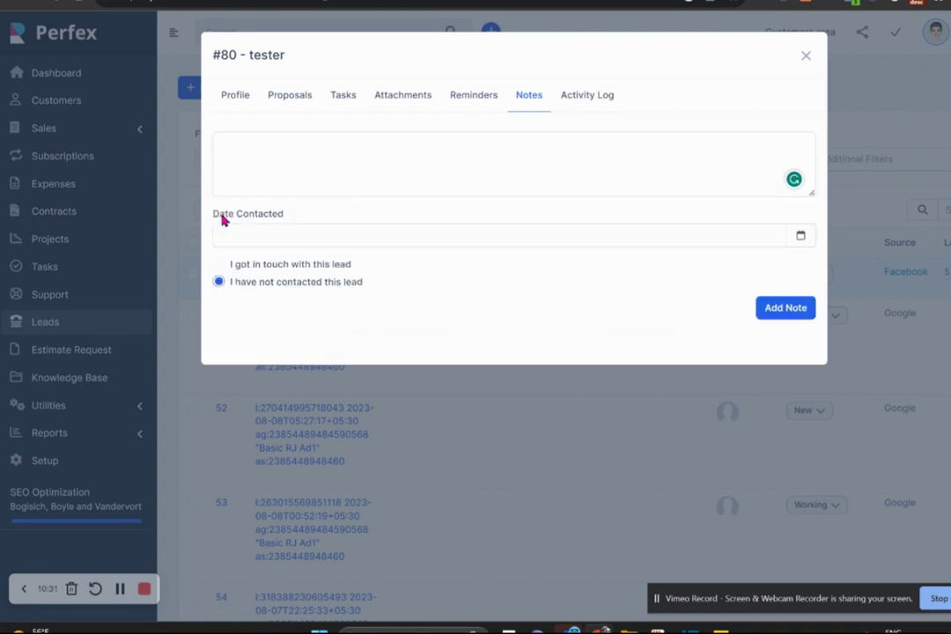
pyautogui.click(272, 235)
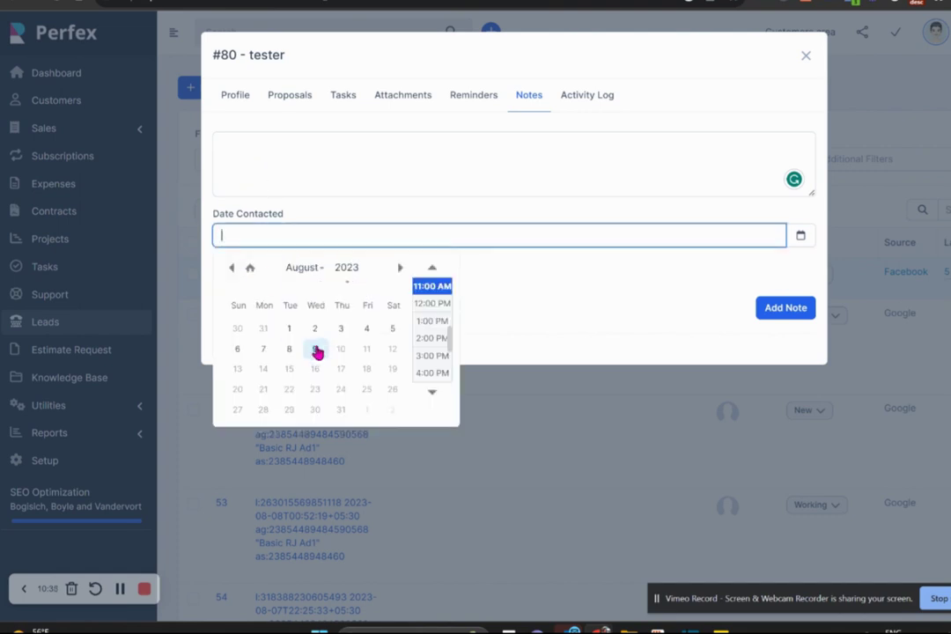
pyautogui.click(315, 350)
pyautogui.click(292, 167)
pyautogui.write('eivwhpiprgfwigvf')
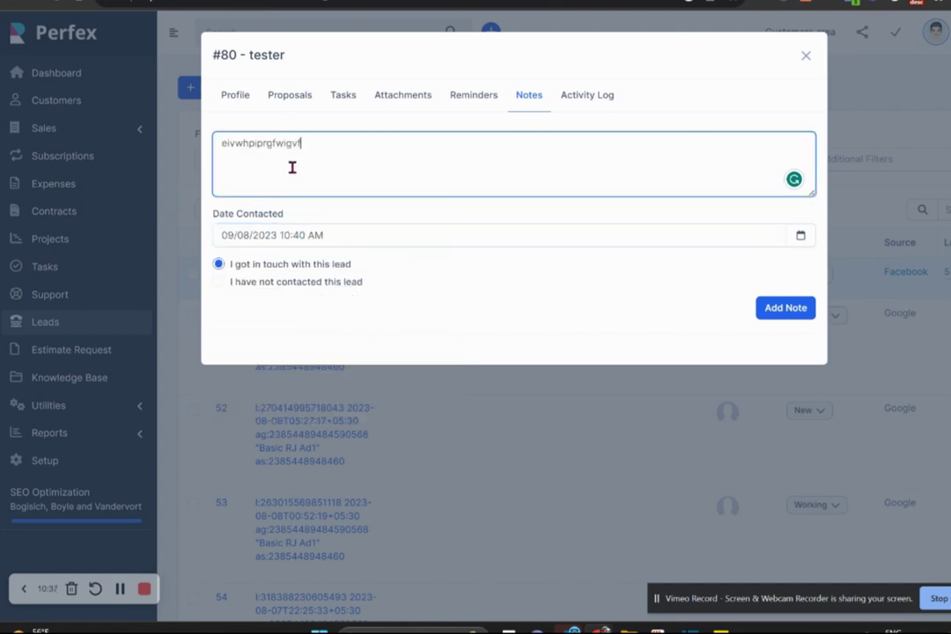
pyautogui.write(' ncivrbvbwr cbwirbvfbf')
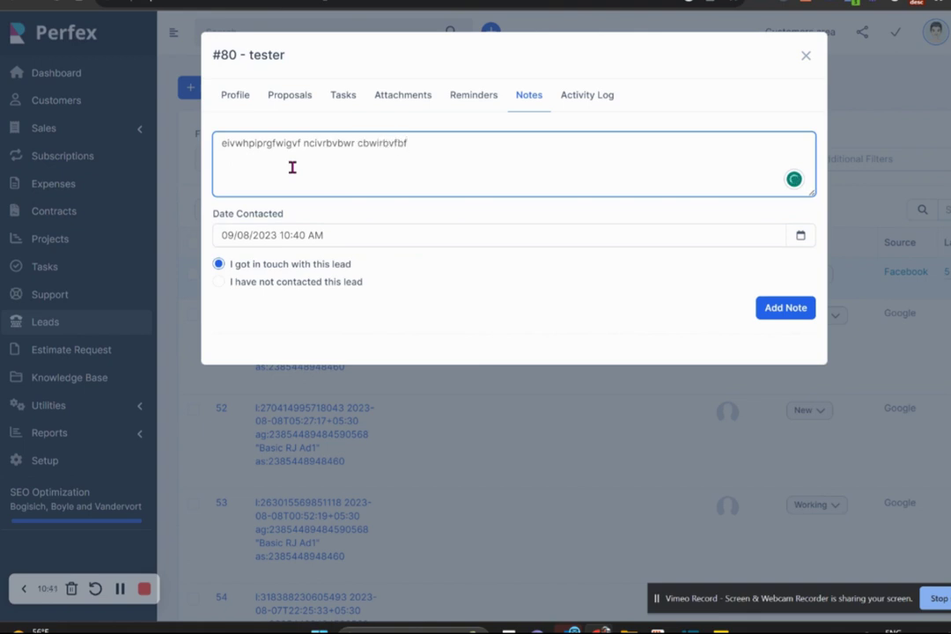
pyautogui.click(789, 309)
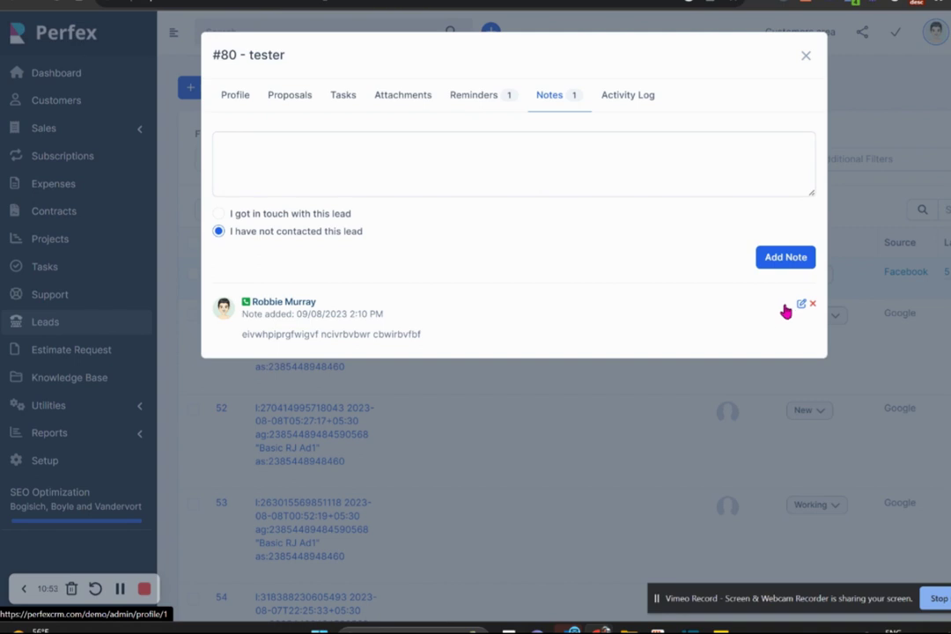
pyautogui.click(629, 109)
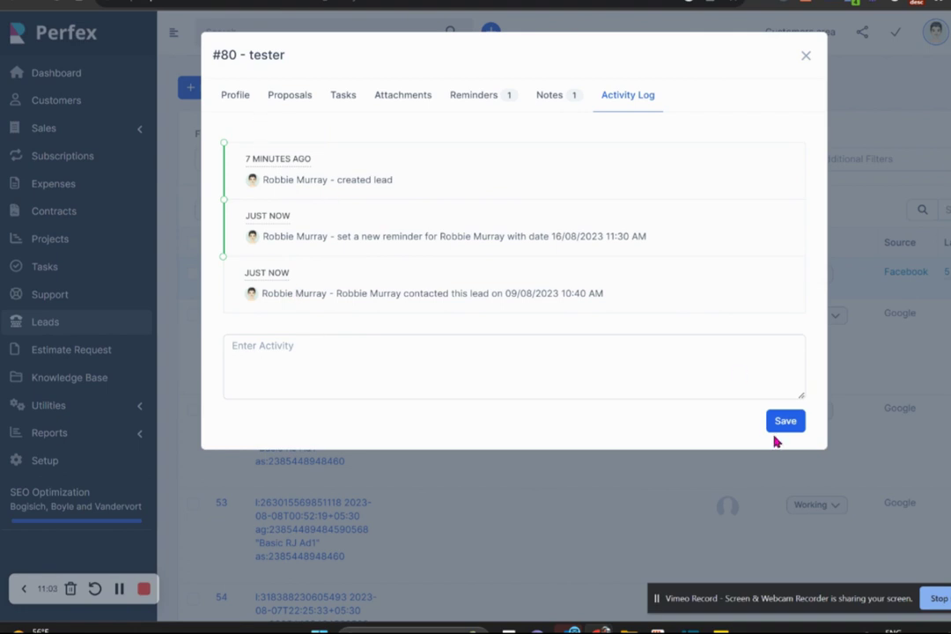
# Switch lead #80's dialog to its Profile tab.
pyautogui.click(235, 97)
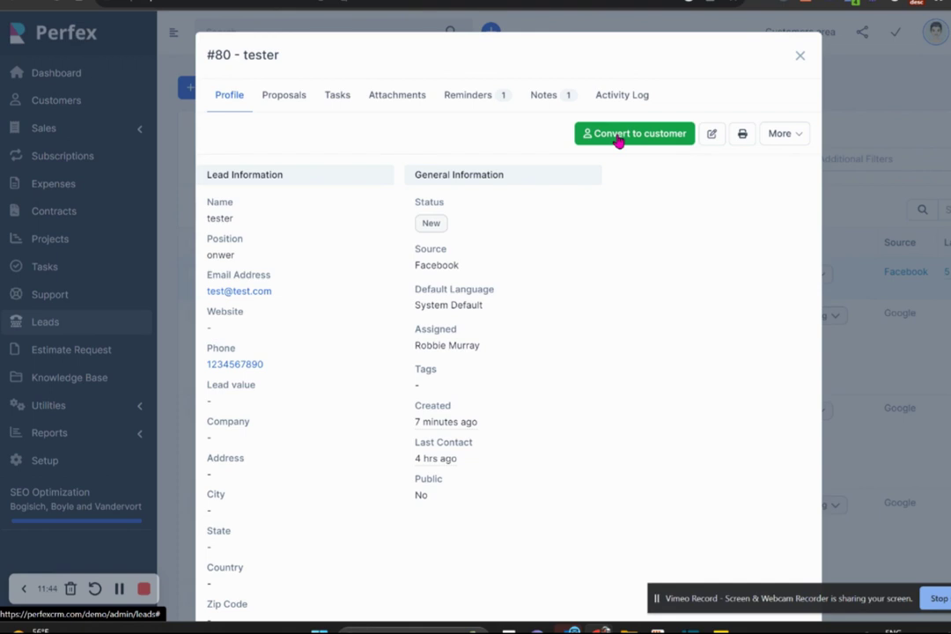
# Browse lead #80's notes, attachments, reminders, profile, proposals and tasks, ending in a blank new note.
pyautogui.click(538, 98)
pyautogui.click(401, 108)
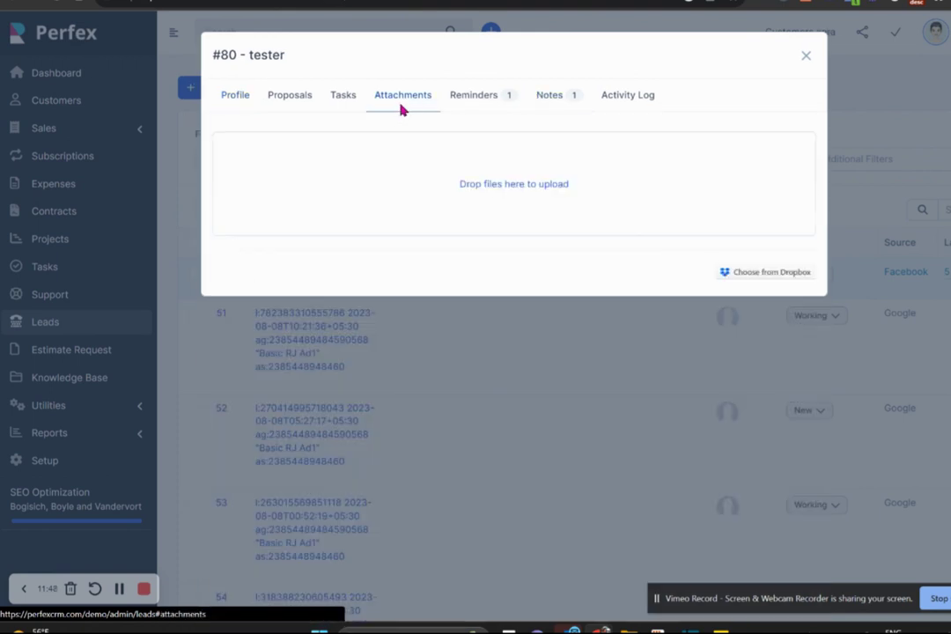
pyautogui.click(481, 101)
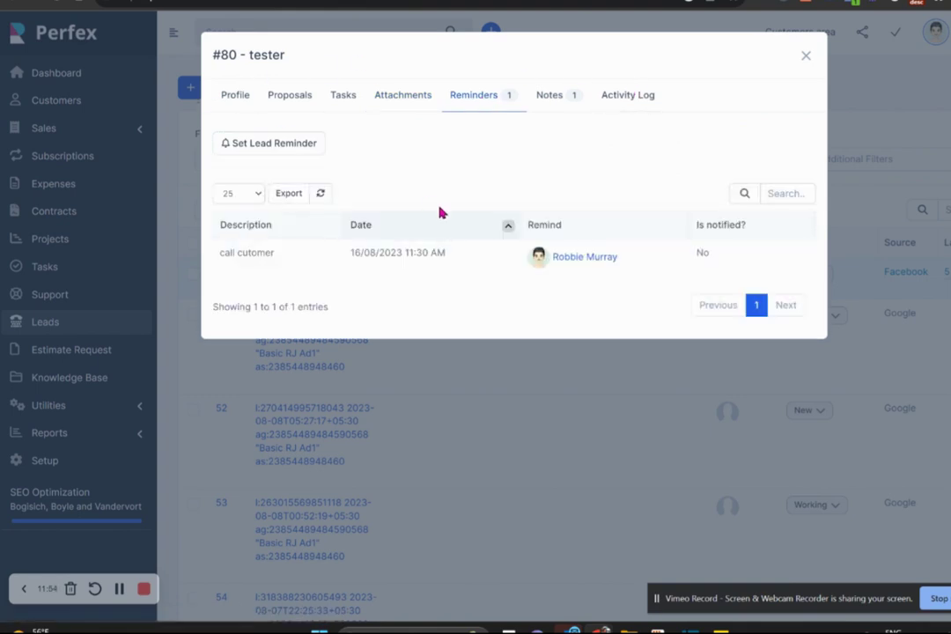
pyautogui.click(236, 95)
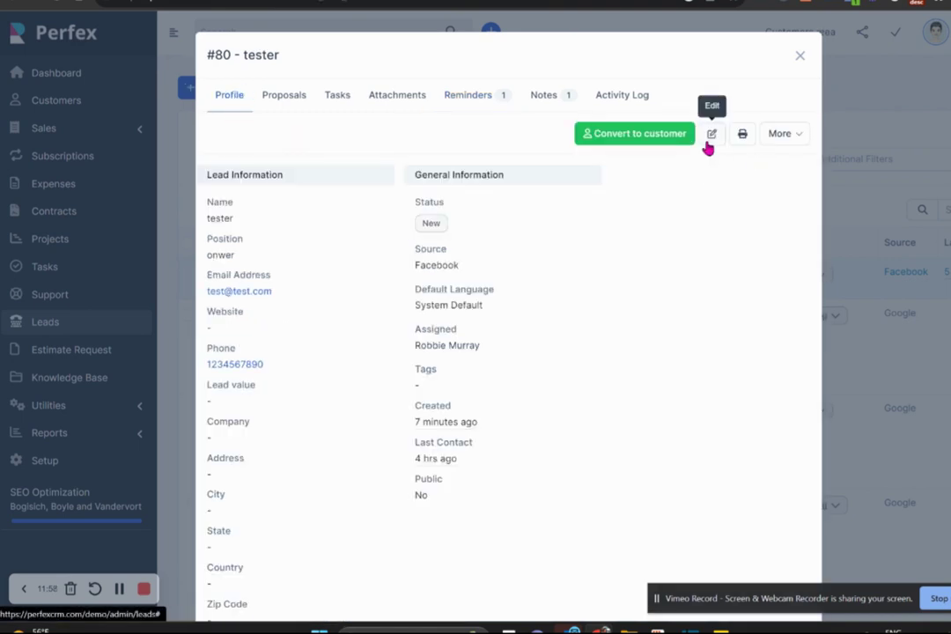
pyautogui.click(286, 94)
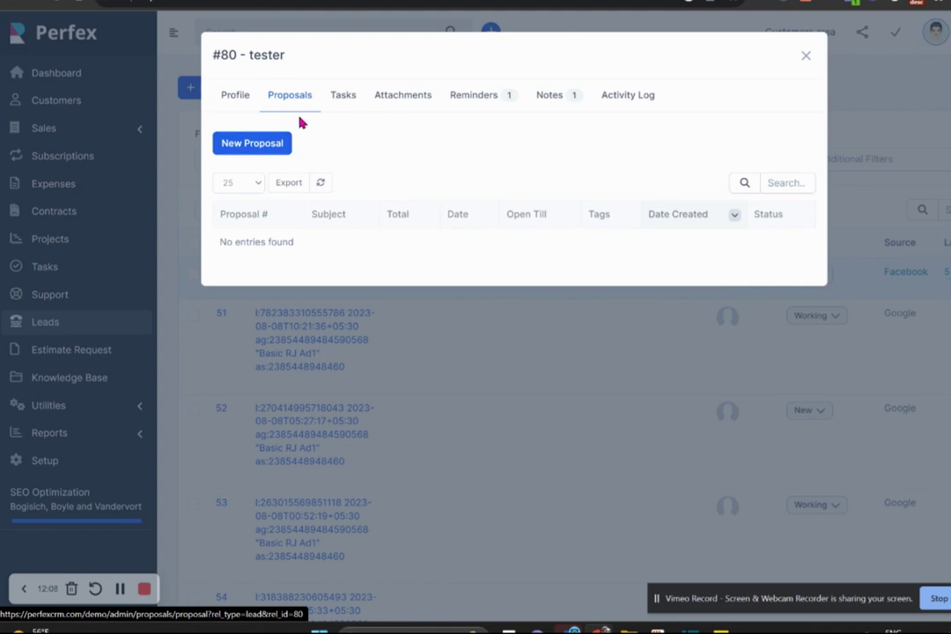
pyautogui.click(341, 102)
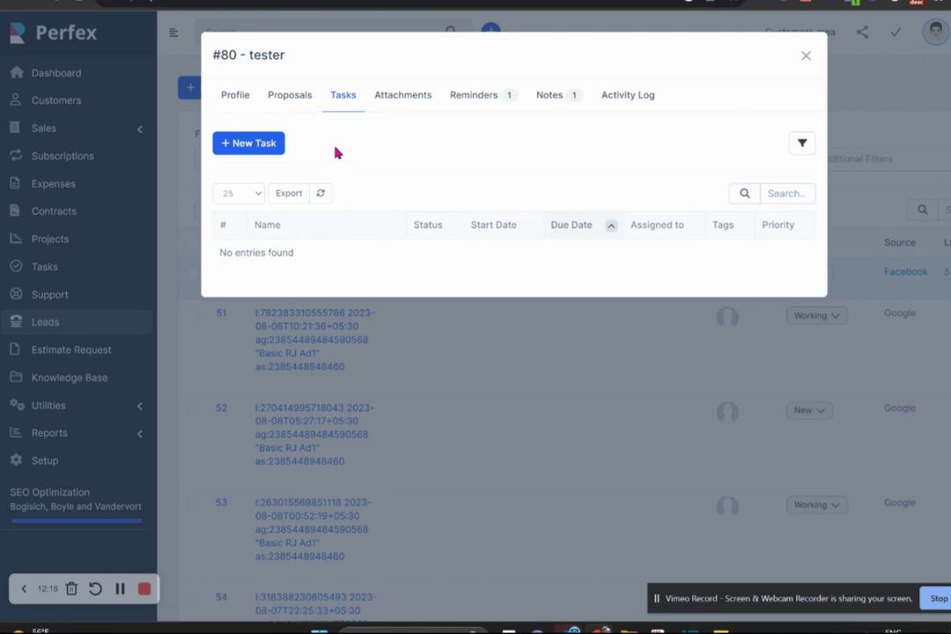
pyautogui.click(391, 105)
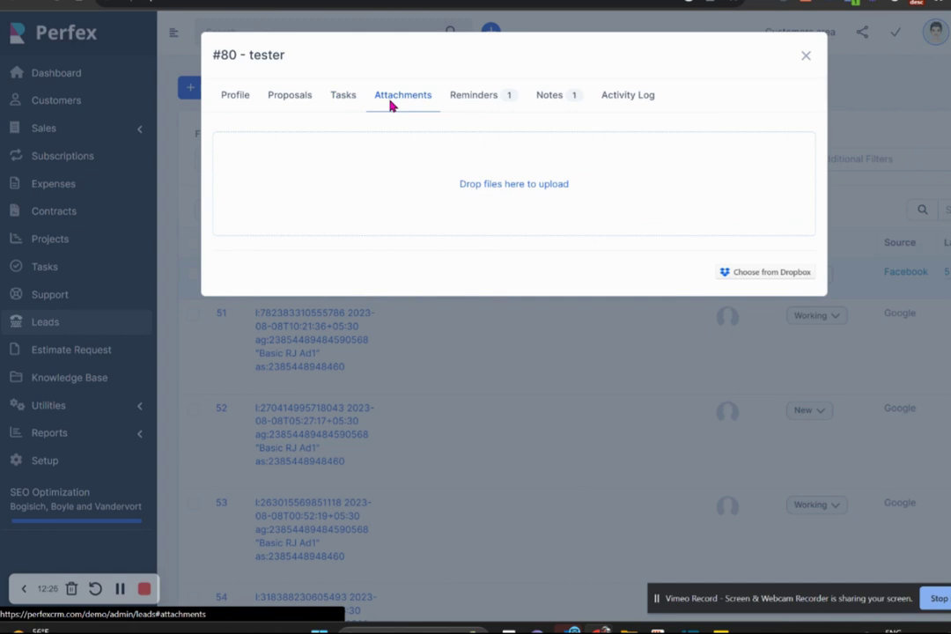
pyautogui.click(484, 107)
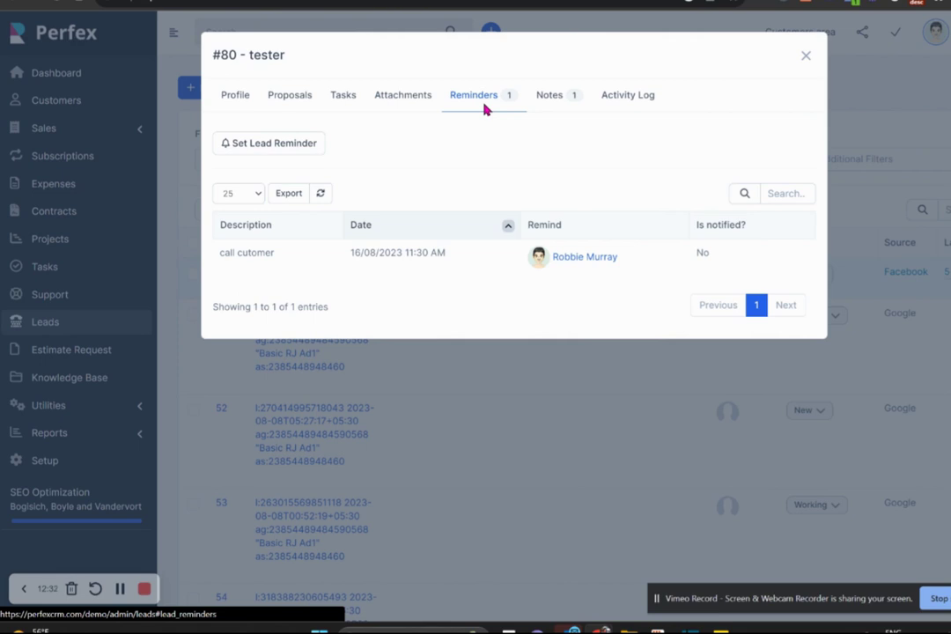
pyautogui.click(560, 97)
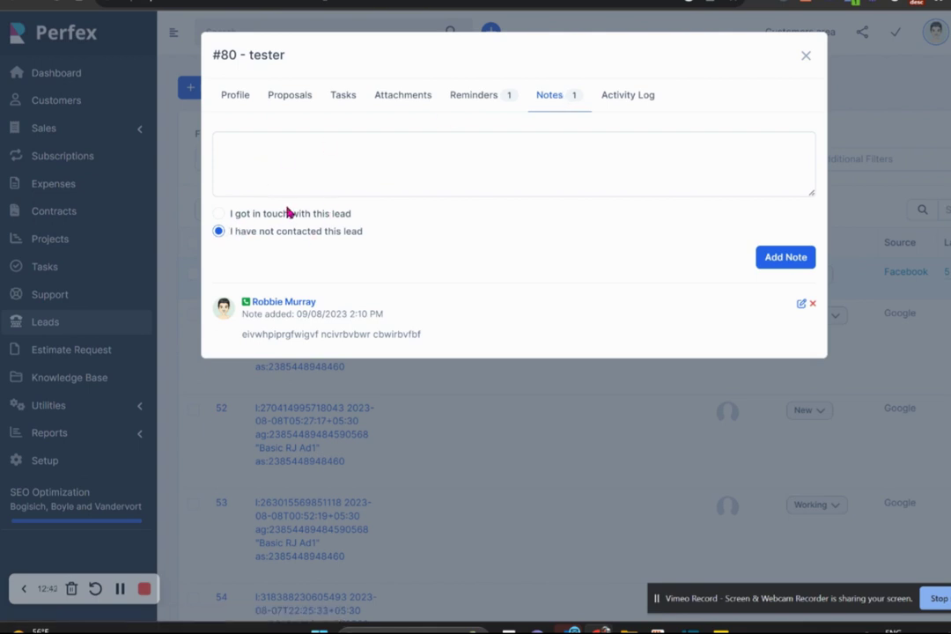
pyautogui.click(460, 159)
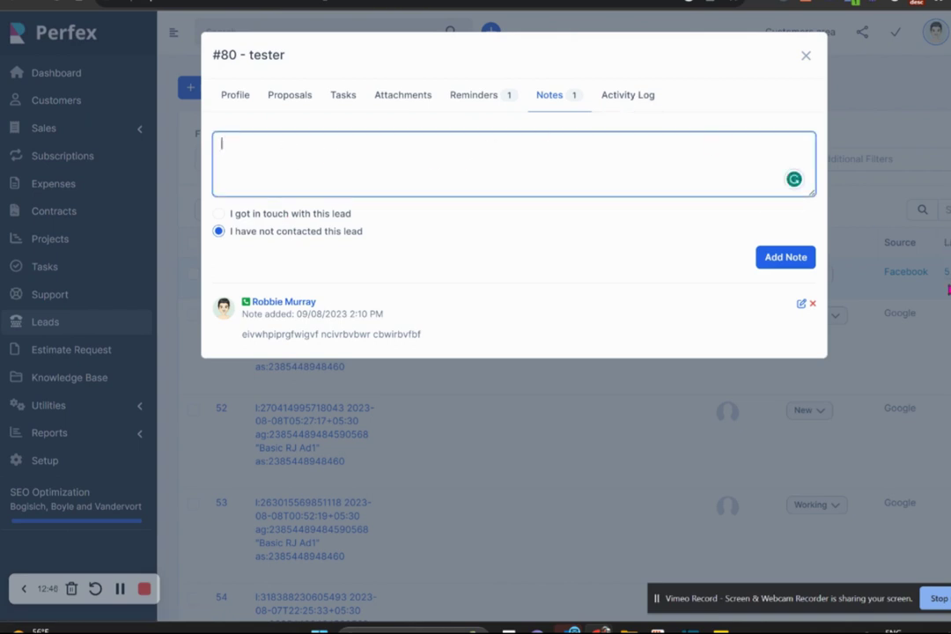
# Check lead #80's activity log, then close the record back to the Leads list.
pyautogui.click(626, 106)
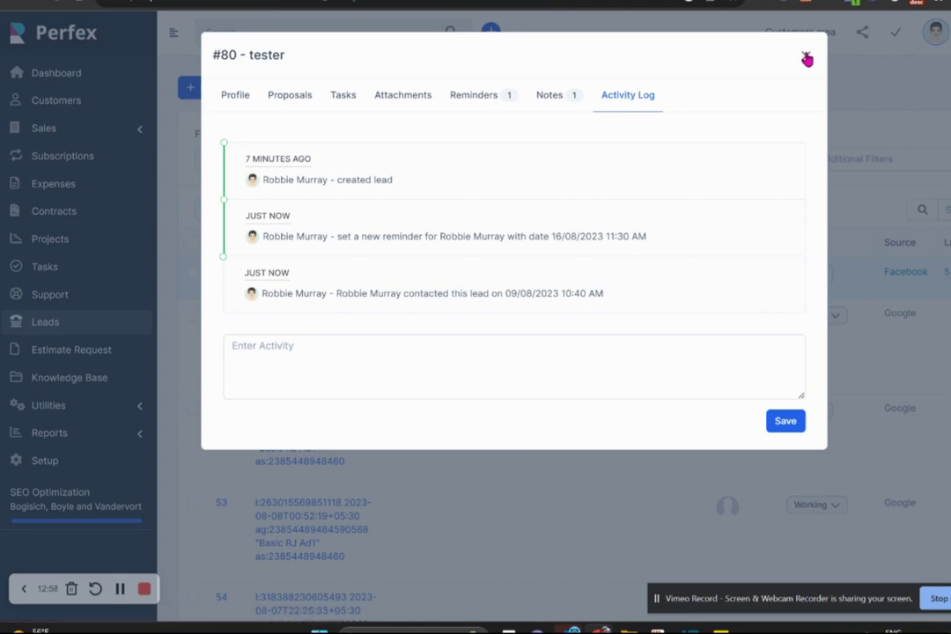
pyautogui.click(806, 58)
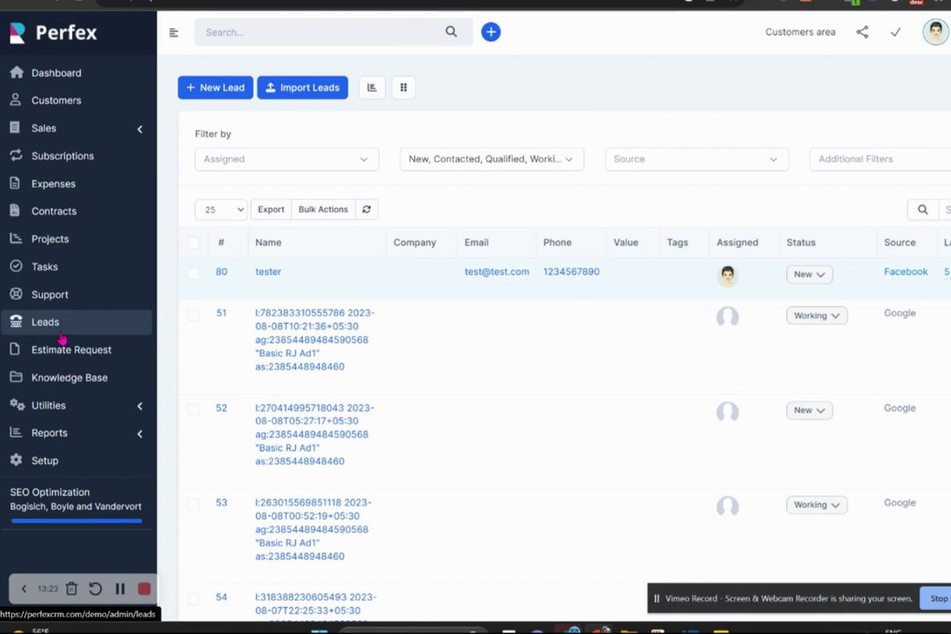
# Start a new goal under Utilities > Goals with subject 'hgcgcyc' and show the goal types.
pyautogui.click(60, 409)
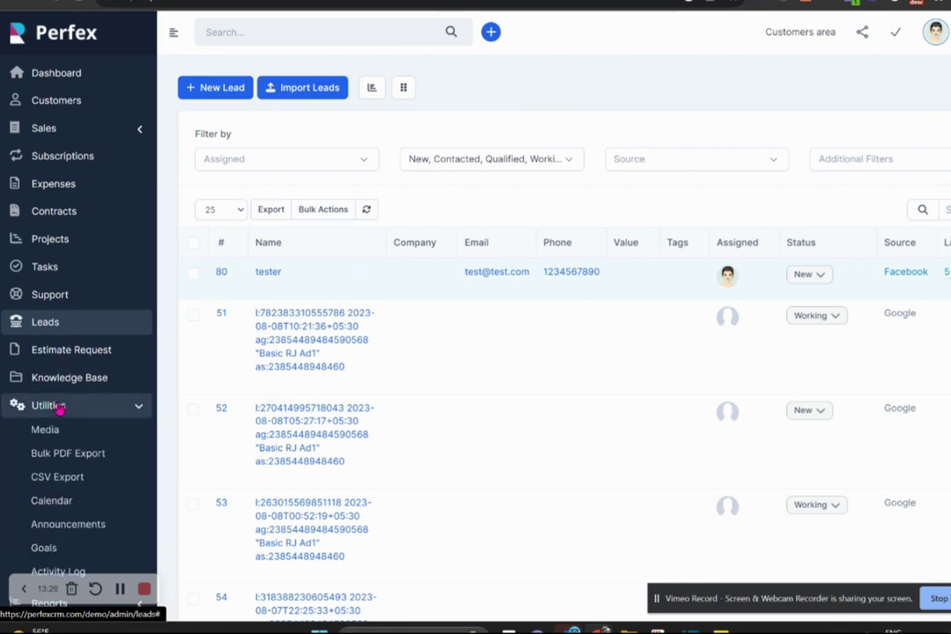
pyautogui.click(51, 548)
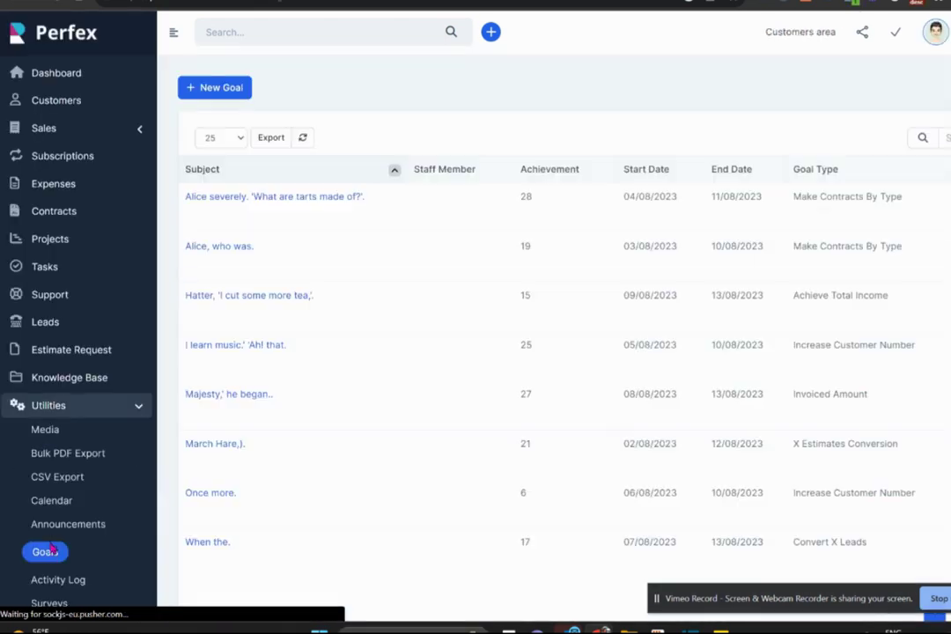
pyautogui.click(208, 92)
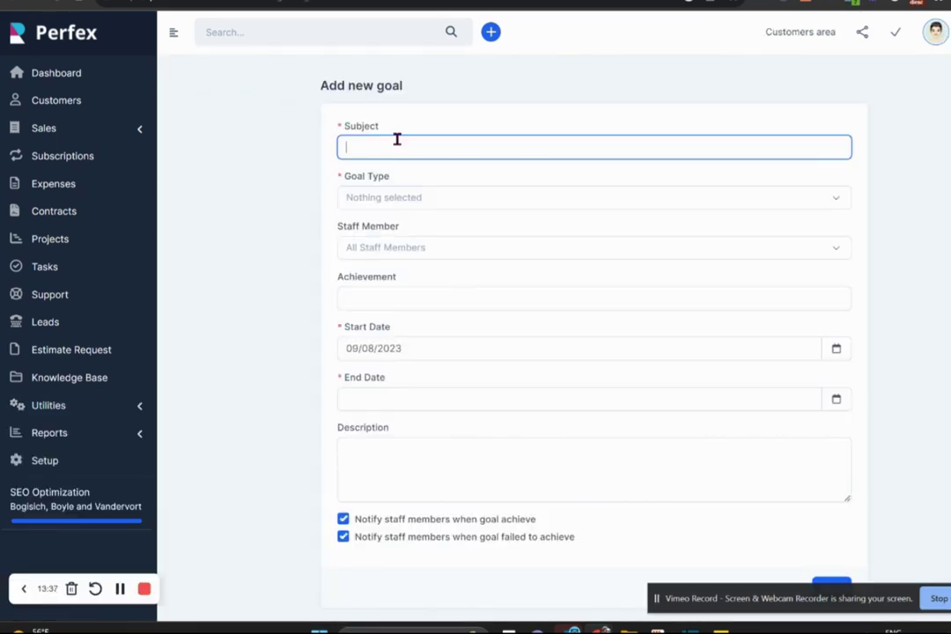
pyautogui.write('hgcgcyc')
pyautogui.click(399, 197)
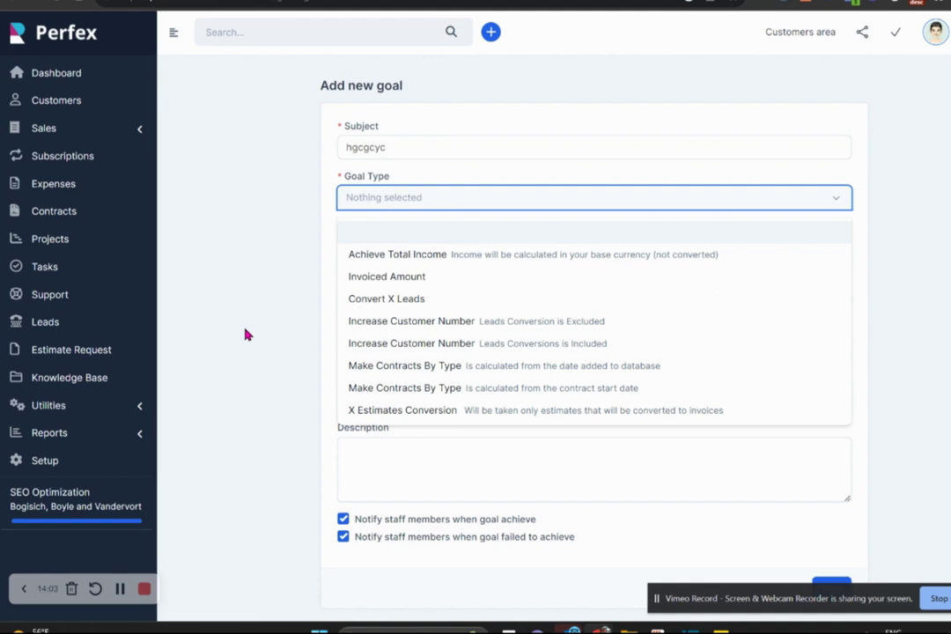
# Set the goal's dates to 01/08/2023–31/08/2023 and its achievement target to 30.
pyautogui.click(201, 368)
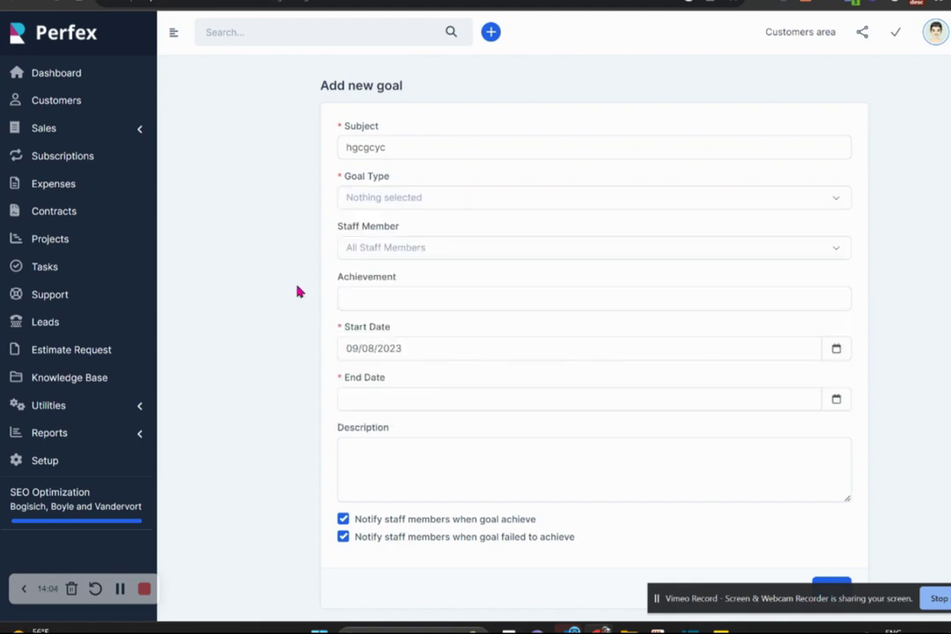
pyautogui.click(390, 255)
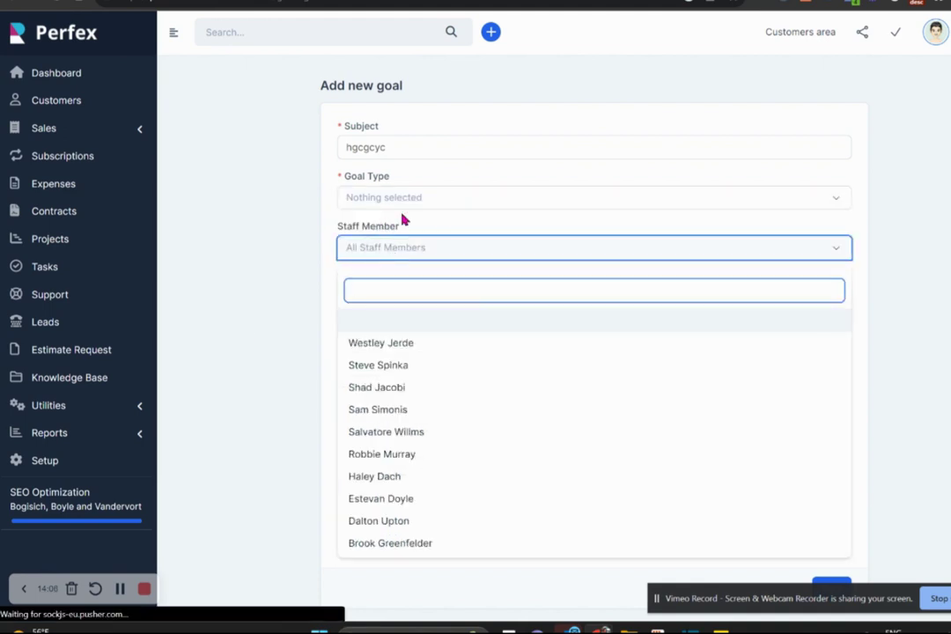
pyautogui.click(402, 224)
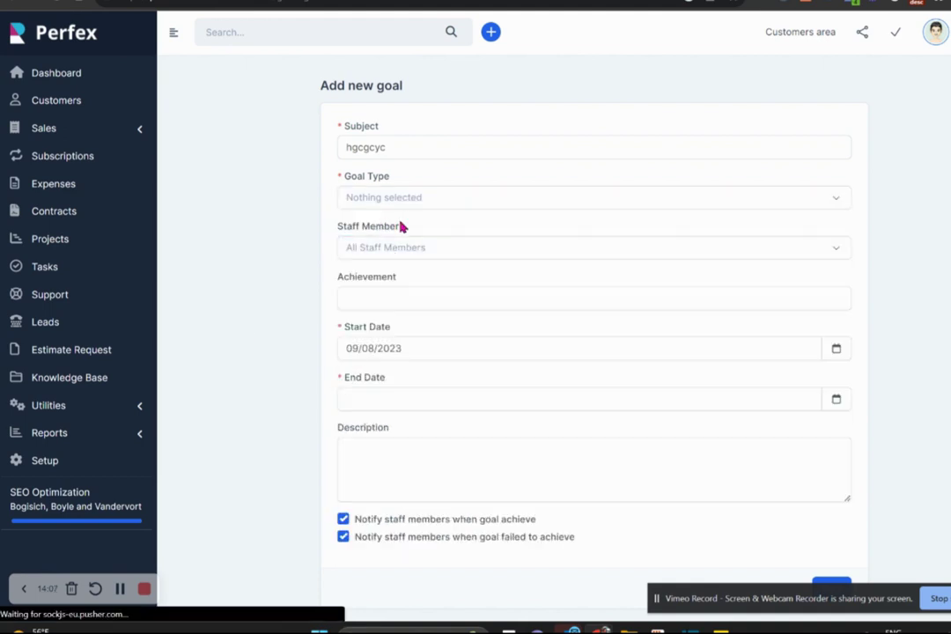
pyautogui.click(393, 296)
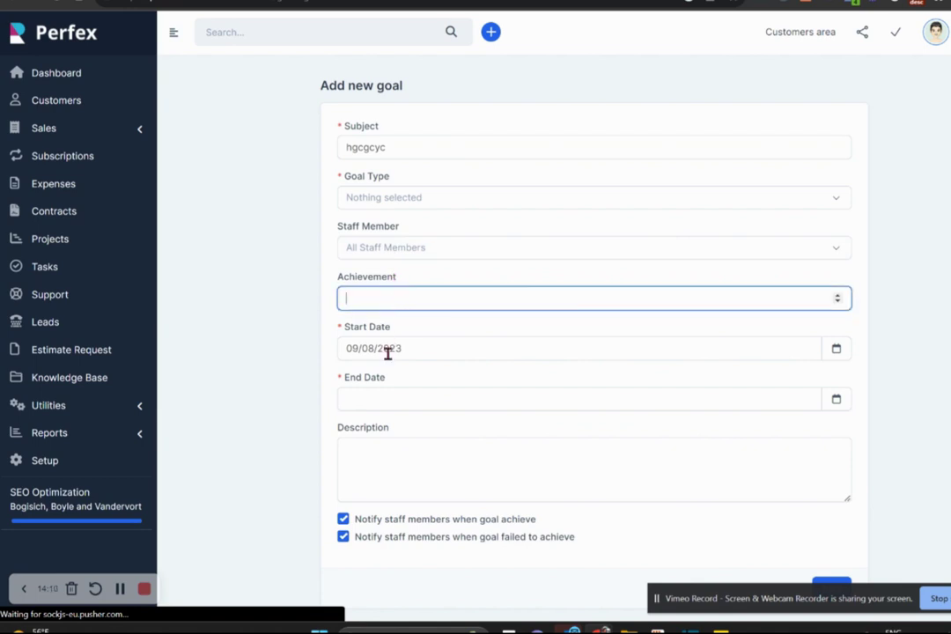
pyautogui.click(415, 350)
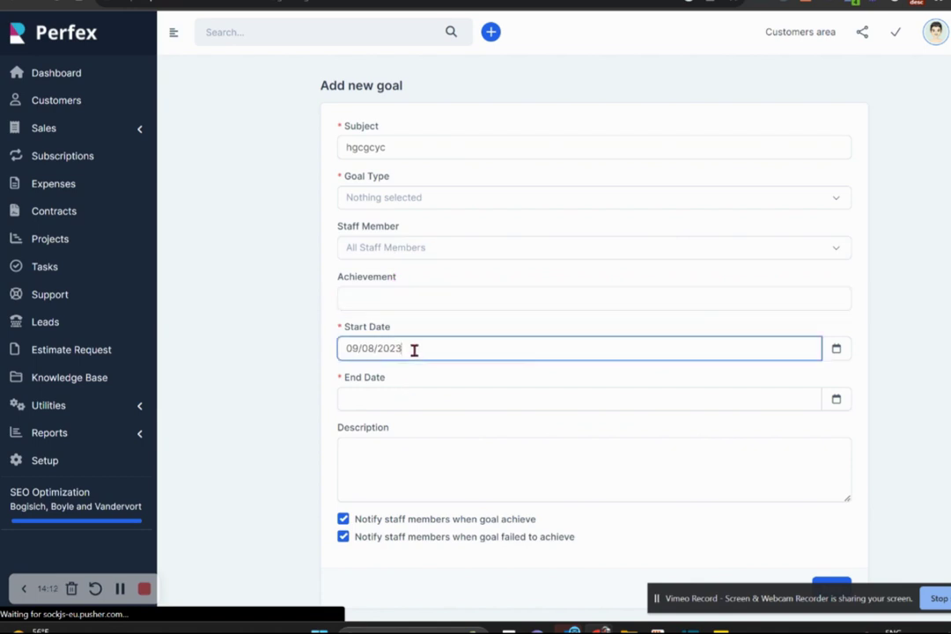
pyautogui.click(412, 441)
pyautogui.click(420, 397)
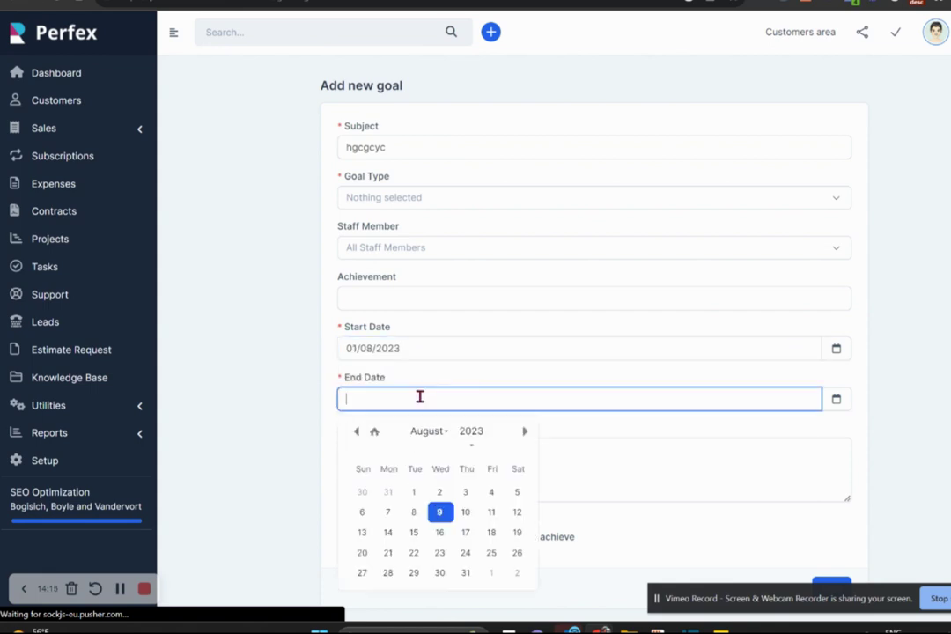
pyautogui.click(465, 573)
pyautogui.click(396, 303)
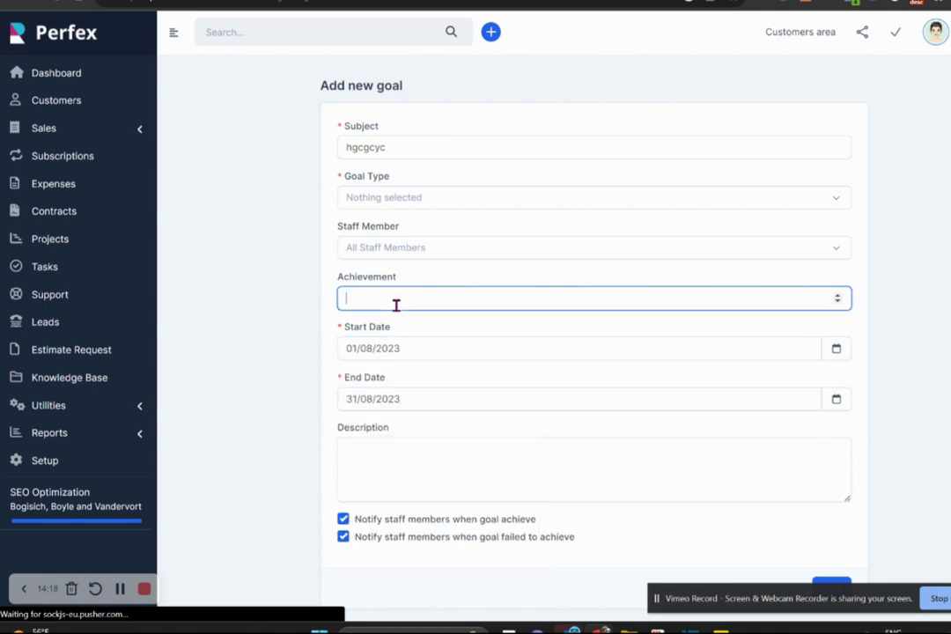
pyautogui.write('300')
pyautogui.press('BackSpace')
# Assign the goal to All Staff Members with goal type Convert X Leads.
pyautogui.click(410, 253)
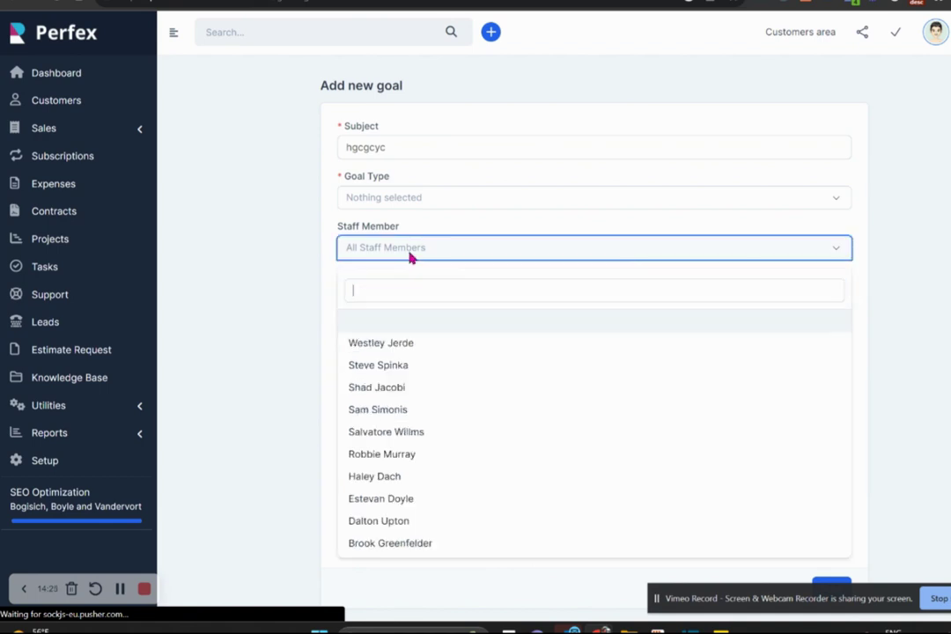
pyautogui.click(411, 389)
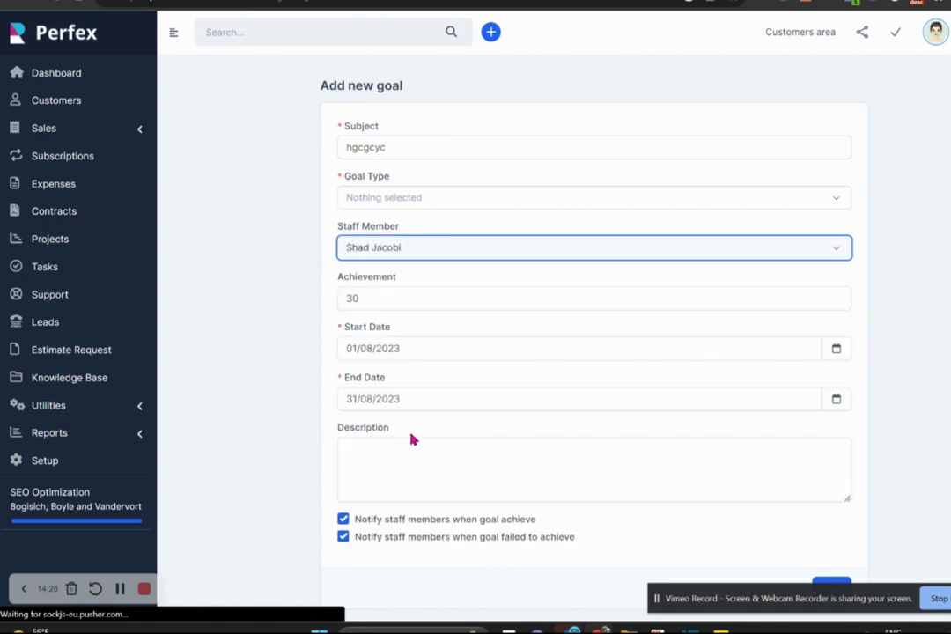
pyautogui.click(481, 249)
pyautogui.click(475, 478)
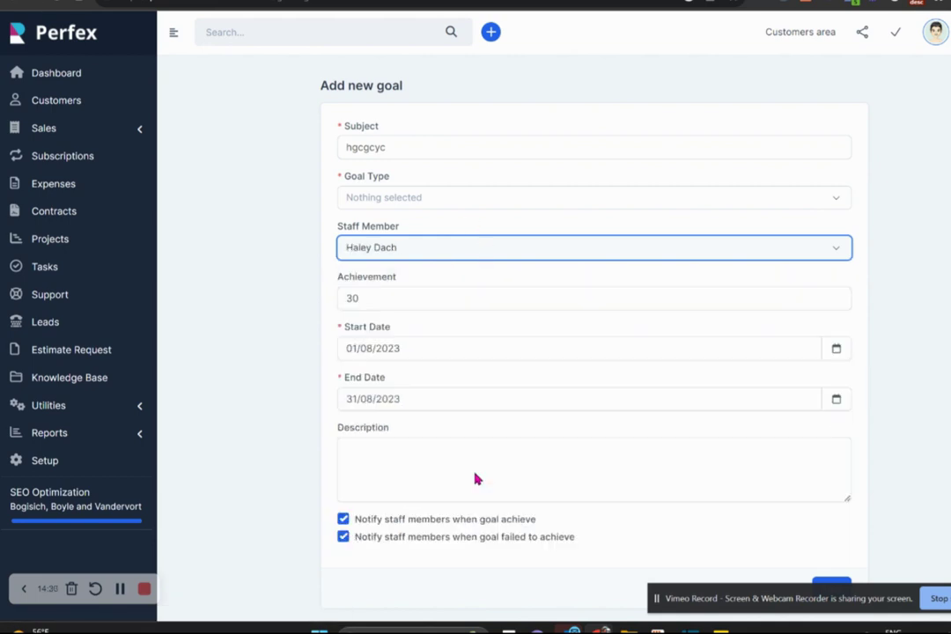
pyautogui.click(464, 250)
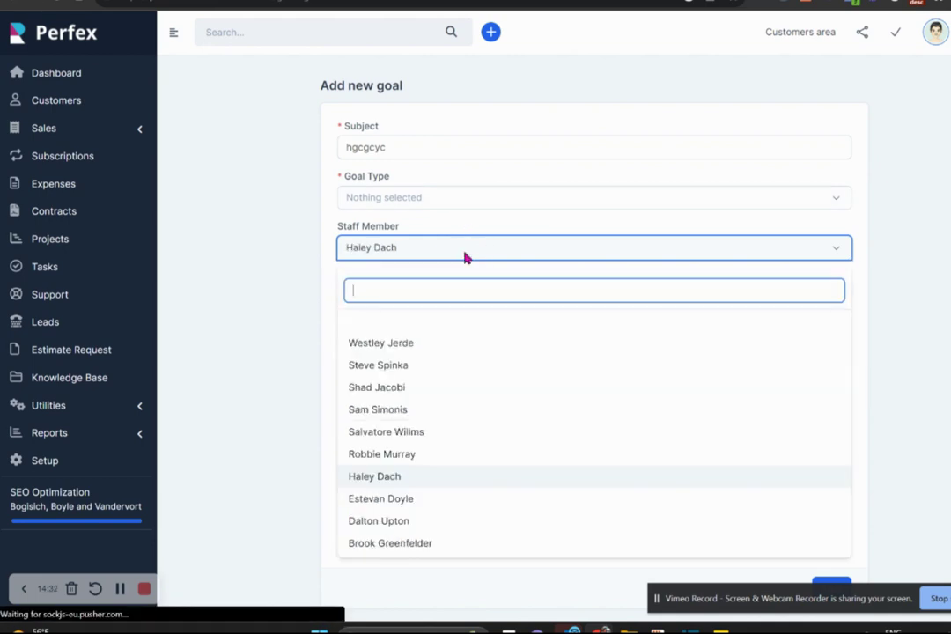
pyautogui.click(429, 322)
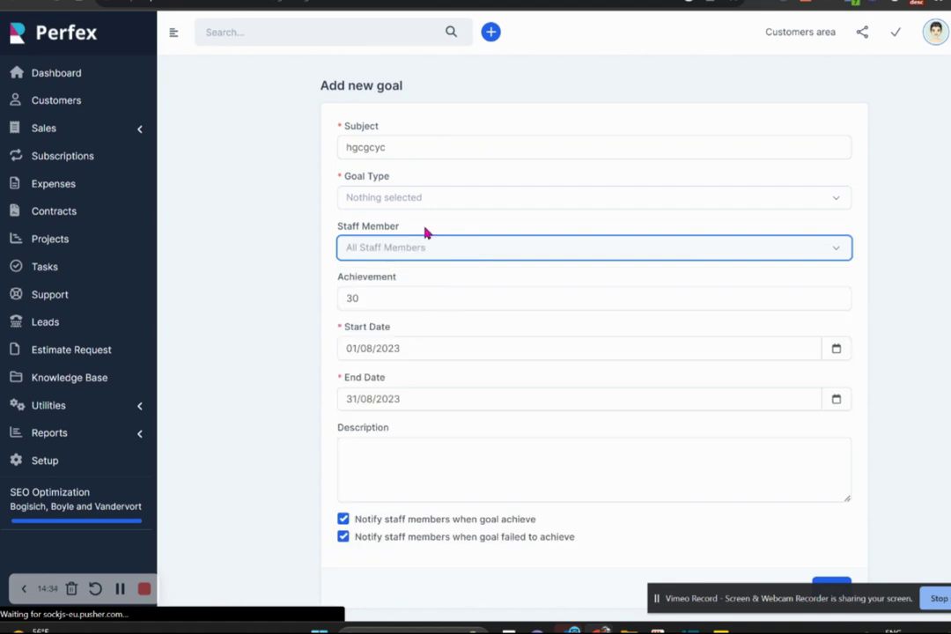
pyautogui.click(434, 197)
pyautogui.click(402, 301)
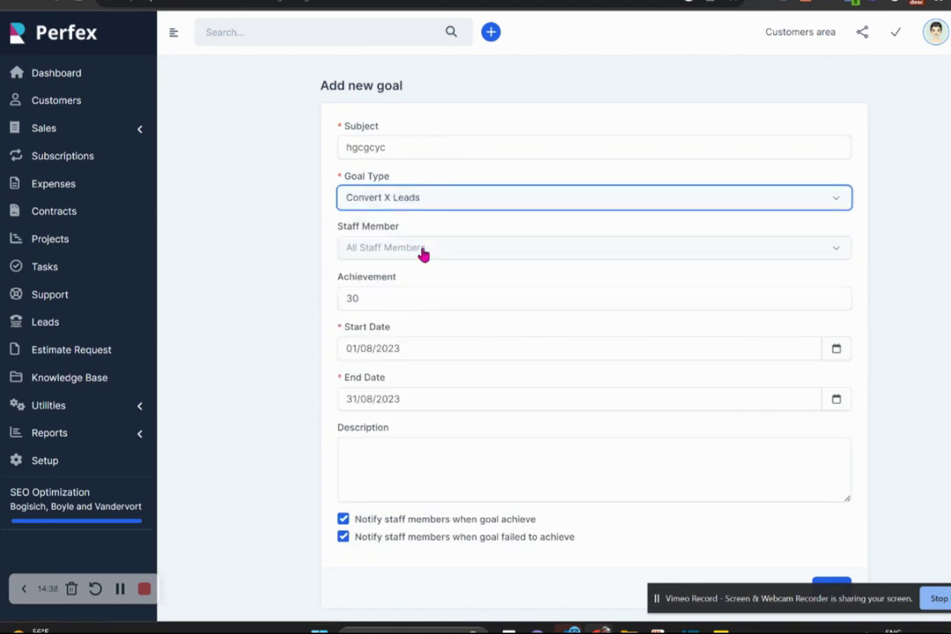
# Add the description 'biuvu' to the goal and scroll down to Save.
pyautogui.click(398, 489)
pyautogui.write('biuvu')
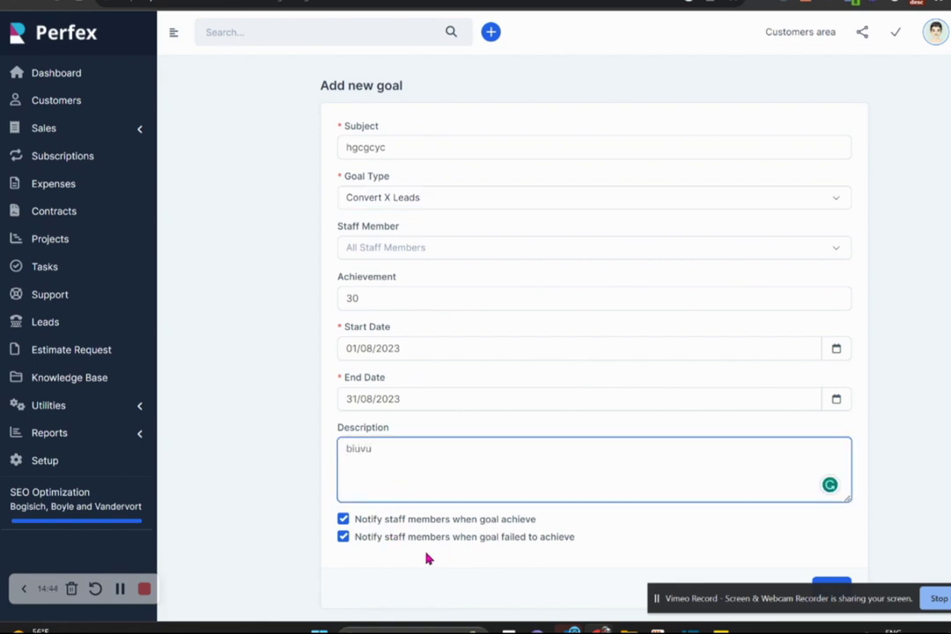
pyautogui.click(273, 538)
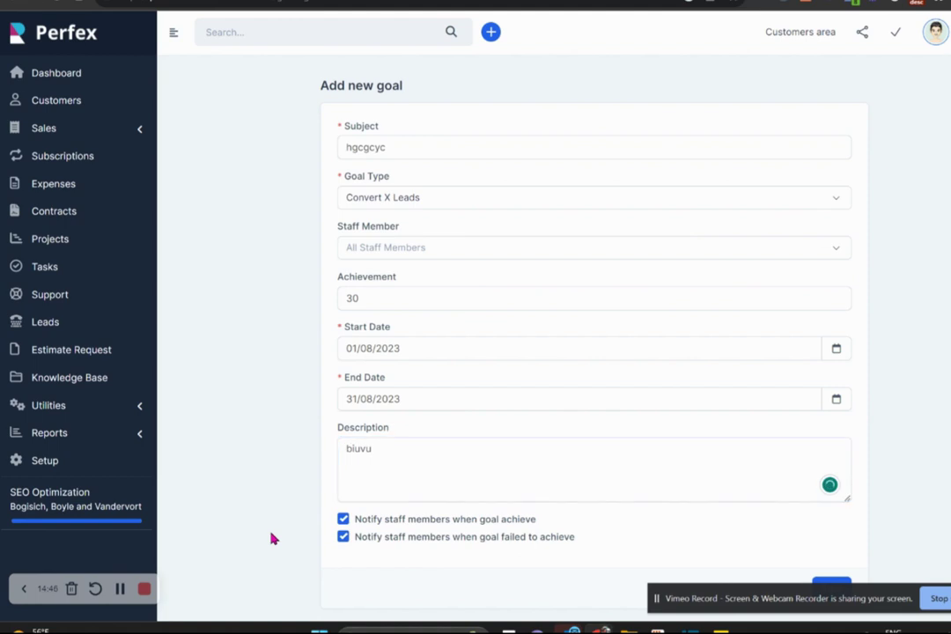
pyautogui.scroll(-1, 273, 538)
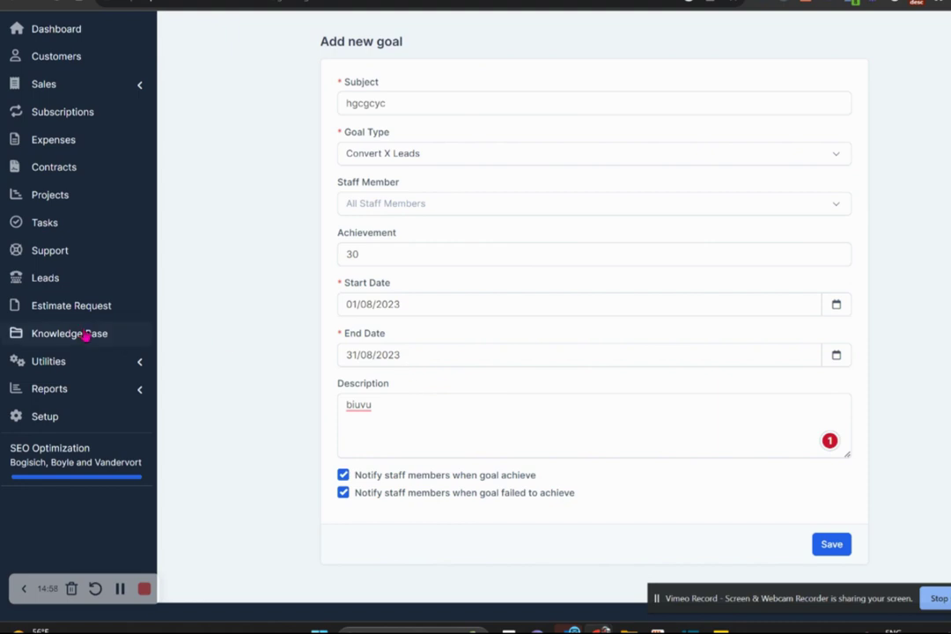
# Abandon the unsaved goal for the Leads list, then switch to the WordPress Contact Us Today page.
pyautogui.click(62, 278)
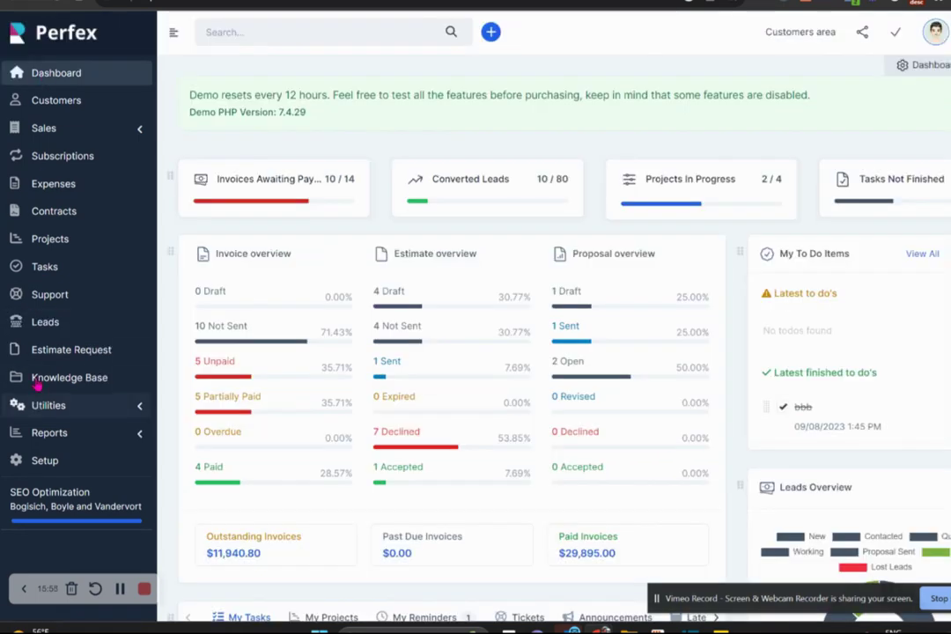
pyautogui.click(46, 325)
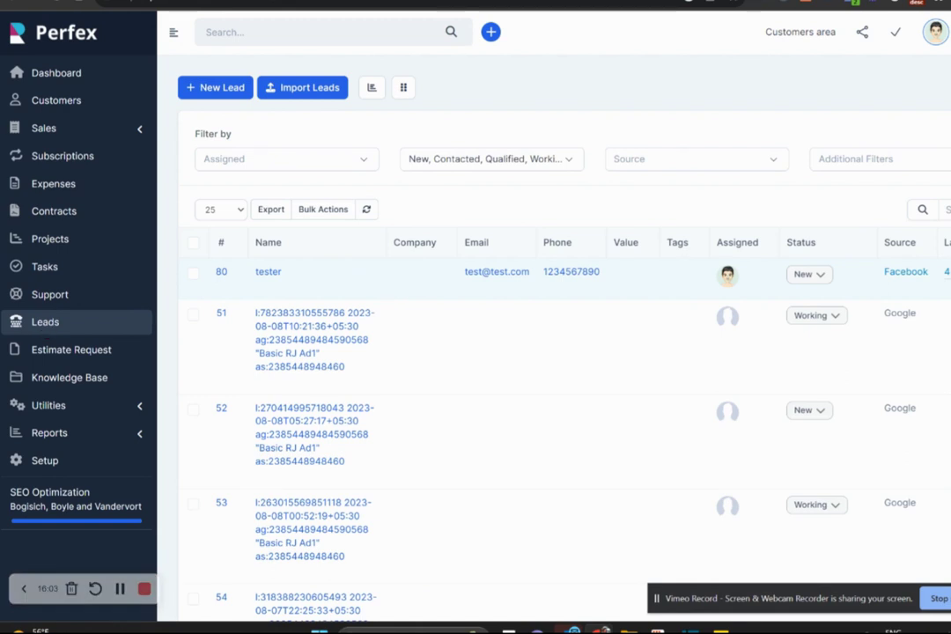
pyautogui.hotkey('ctrl', 'Tab')
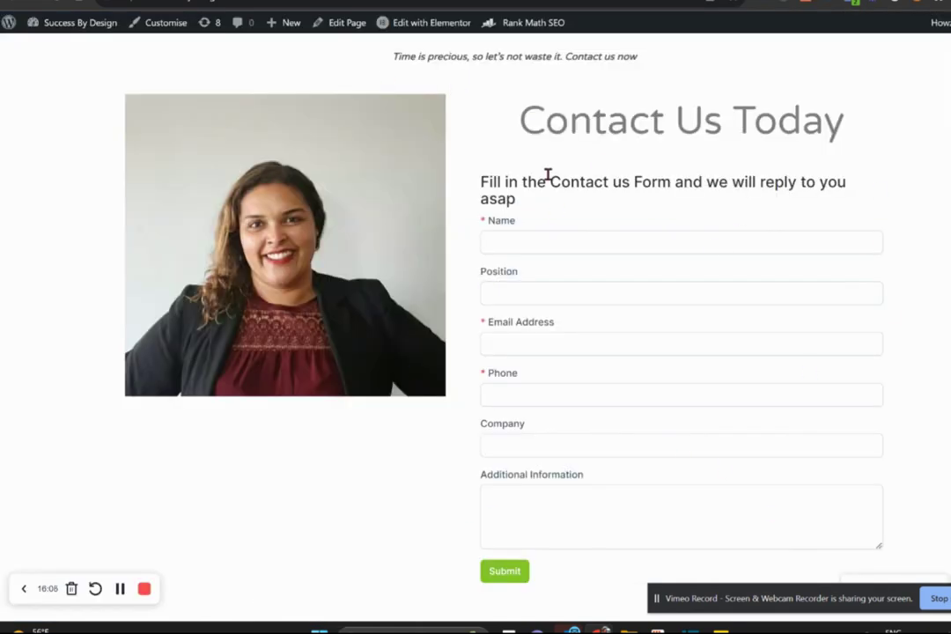
# Autofill the saved contact's name and e-mail, enter a phone number, and submit the Contact Us form.
pyautogui.click(574, 232)
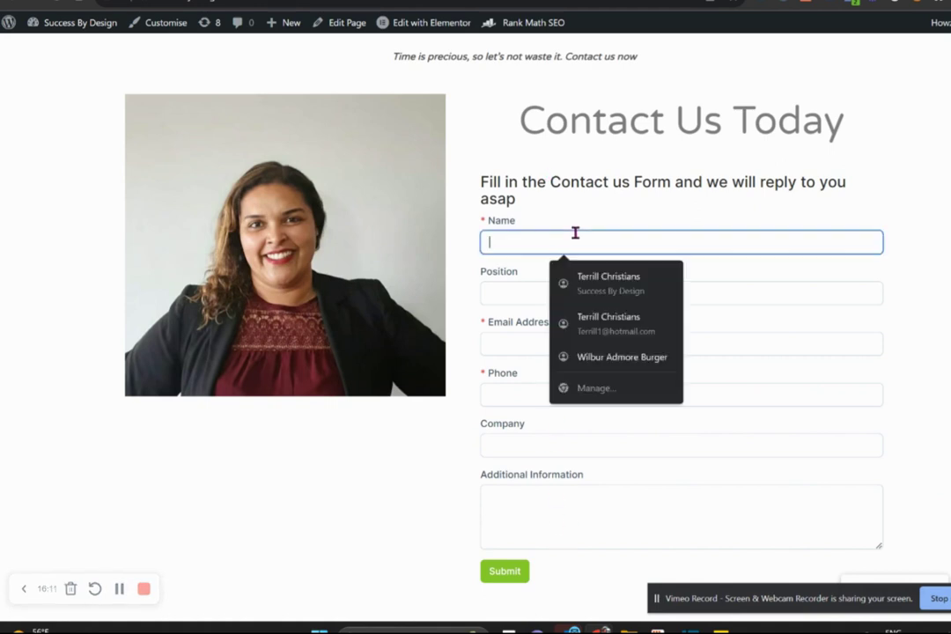
pyautogui.click(598, 322)
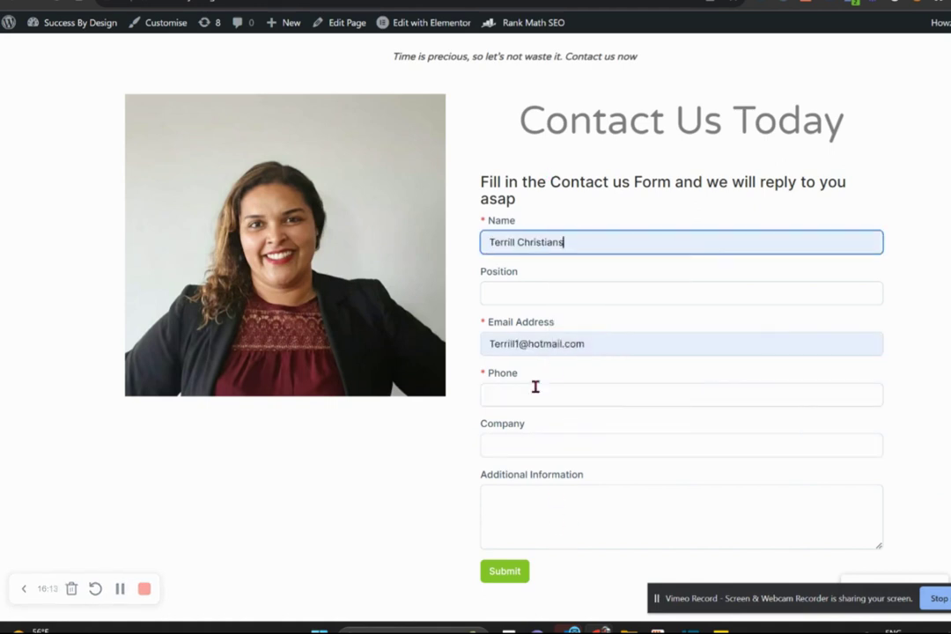
pyautogui.click(531, 392)
pyautogui.write('jgiyfyufy')
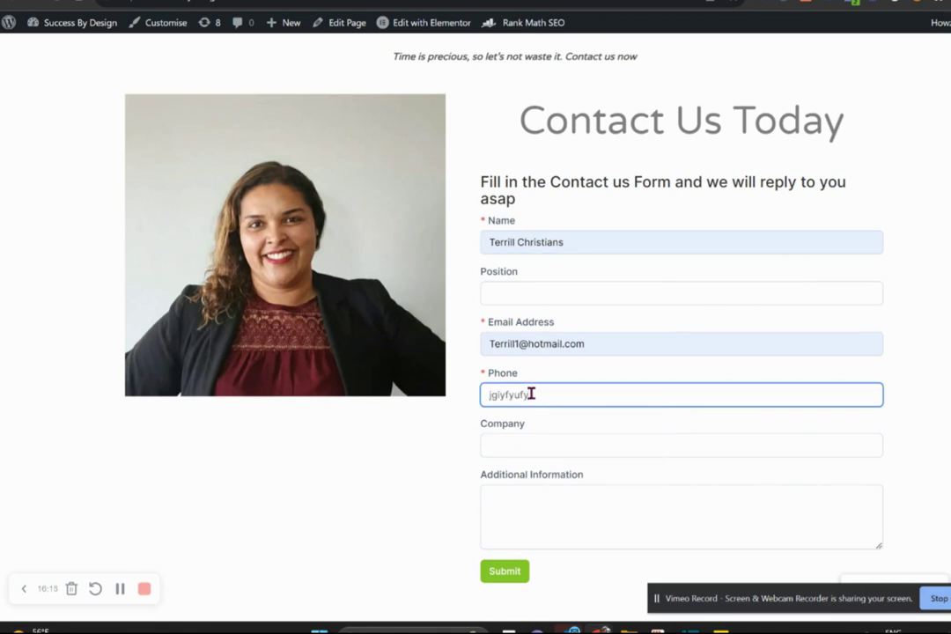
pyautogui.press('BackSpace')
pyautogui.press('BackSpace')
pyautogui.press('BackSpace')
pyautogui.press('BackSpace')
pyautogui.press('BackSpace')
pyautogui.press('BackSpace')
pyautogui.press('BackSpace')
pyautogui.press('BackSpace')
pyautogui.press('BackSpace')
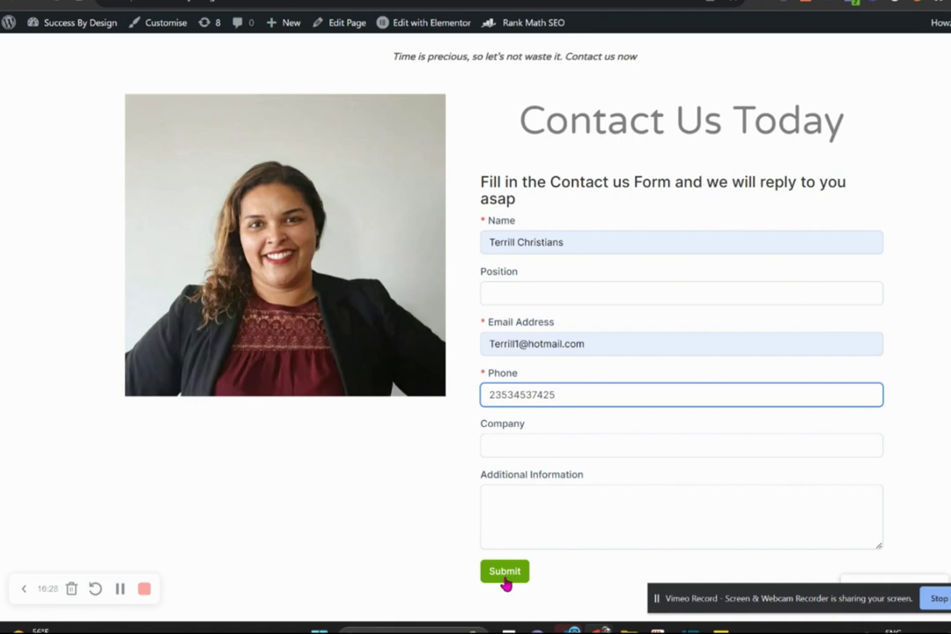
pyautogui.click(505, 580)
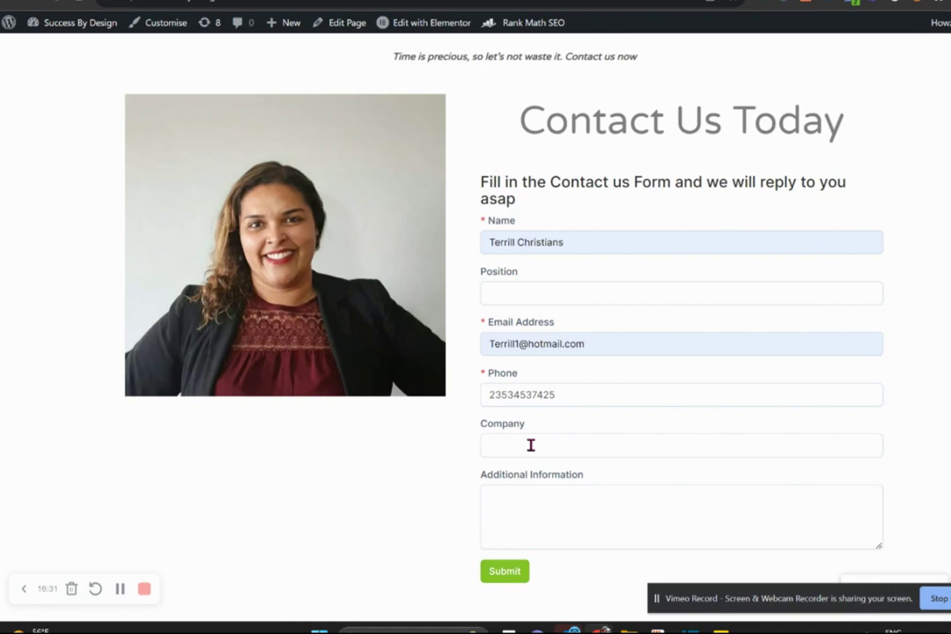
# Return to the Perfex CRM tab and close the Add new lead form.
pyautogui.hotkey('ctrl', 'Tab')
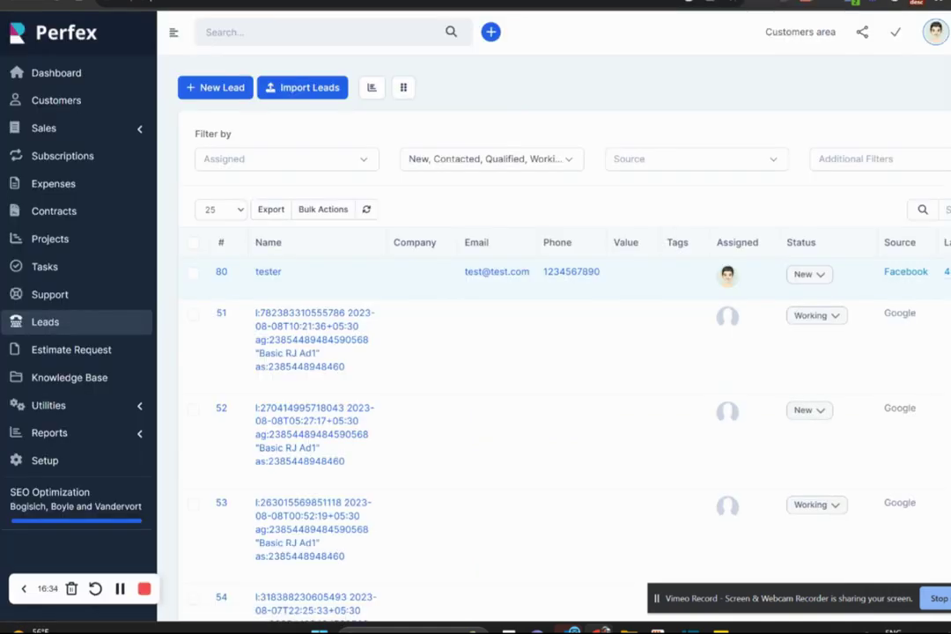
pyautogui.hotkey('ctrl', 'Tab')
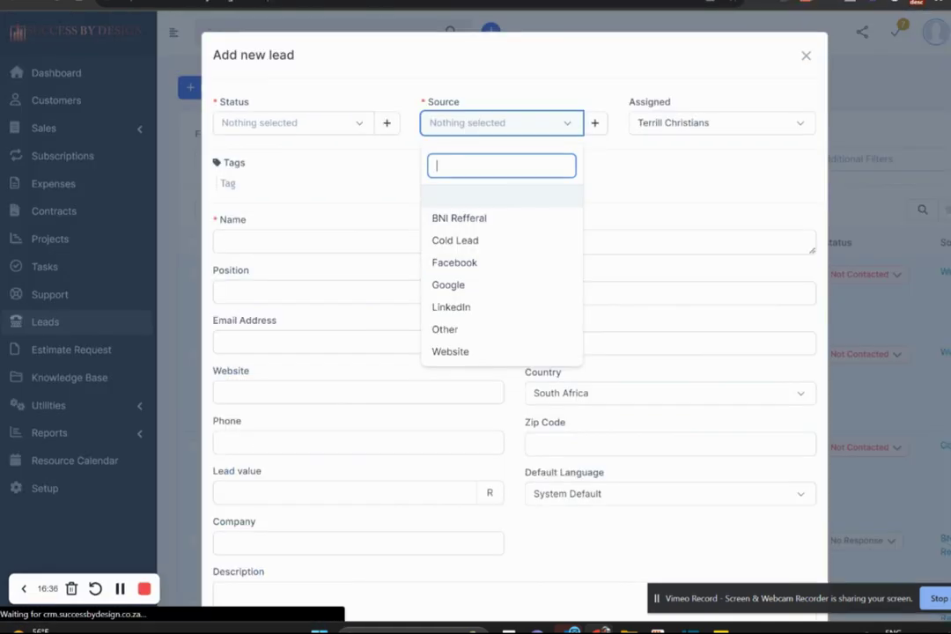
pyautogui.click(805, 56)
# Review lead #16's captured profile without changing its status, then close it and go to Outlook.
pyautogui.moveTo(250, 272)
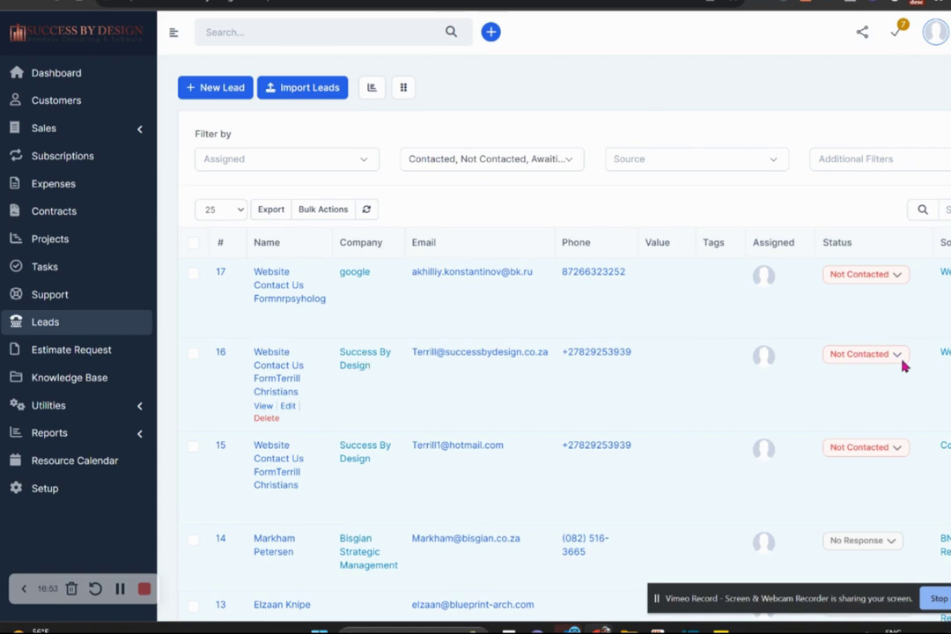
pyautogui.click(845, 357)
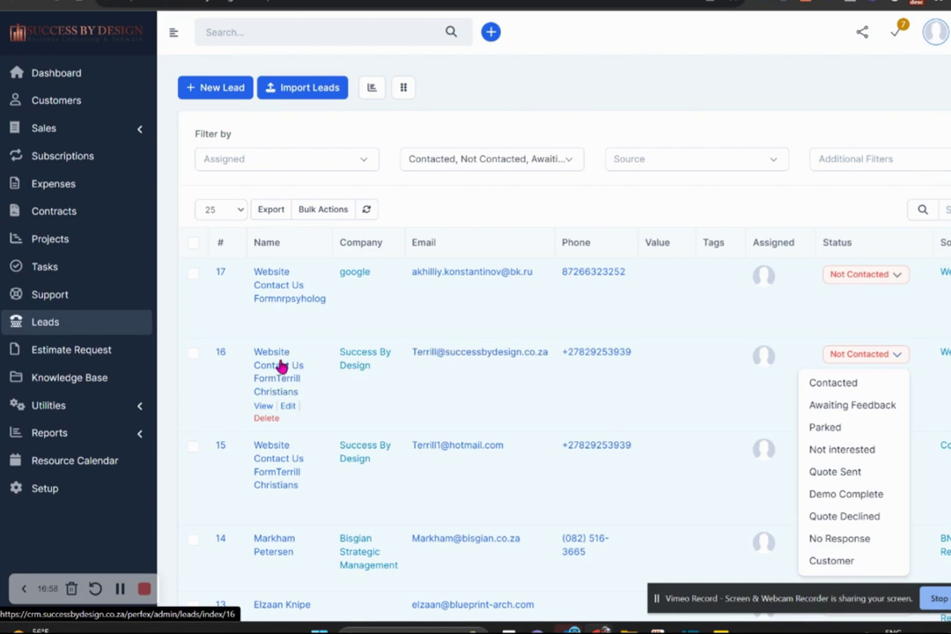
pyautogui.click(279, 365)
pyautogui.click(279, 366)
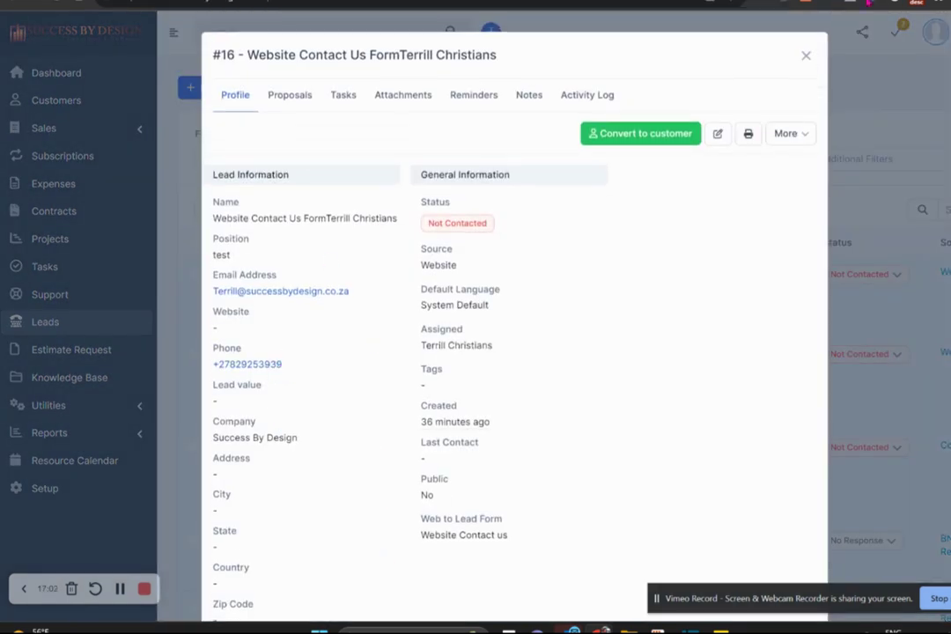
pyautogui.click(806, 56)
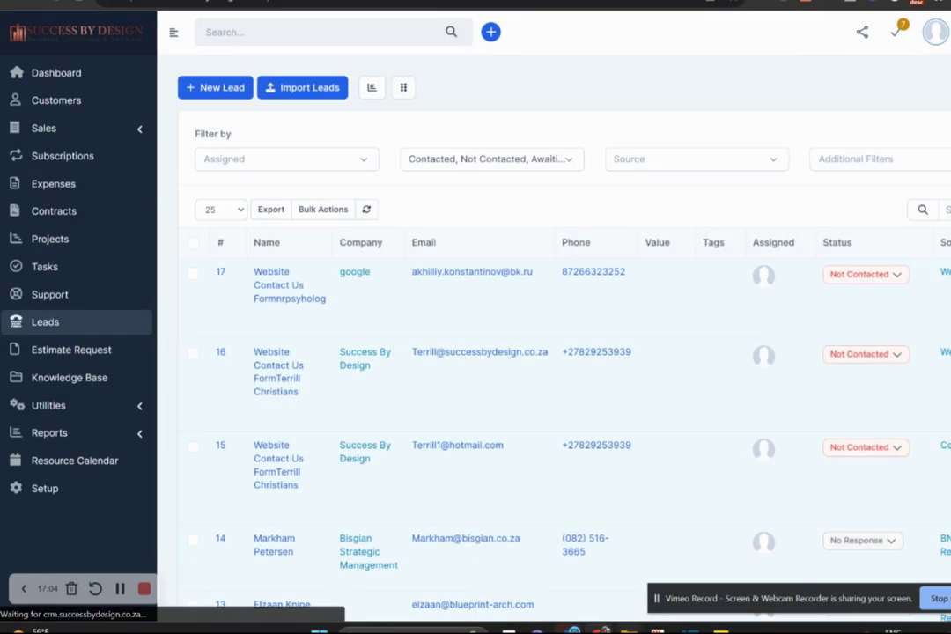
pyautogui.moveTo(602, 631)
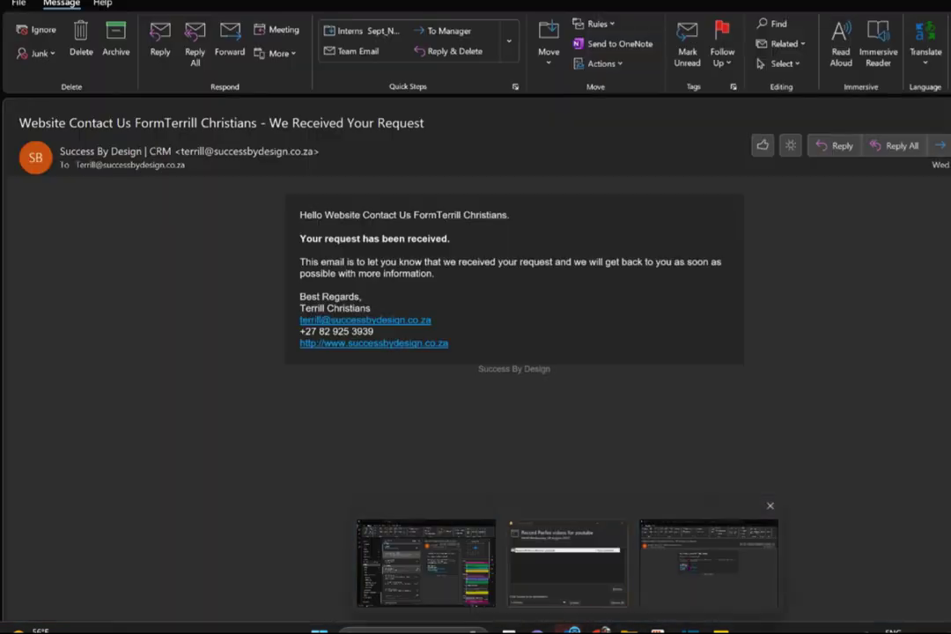
pyautogui.click(708, 559)
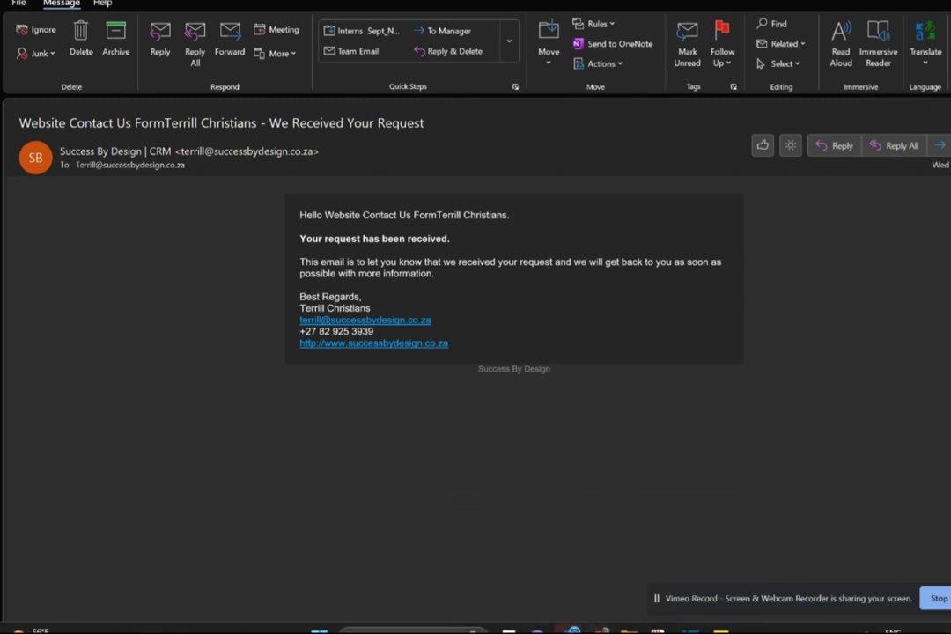
# Return from Outlook to the Perfex CRM leads list.
pyautogui.moveTo(573, 630)
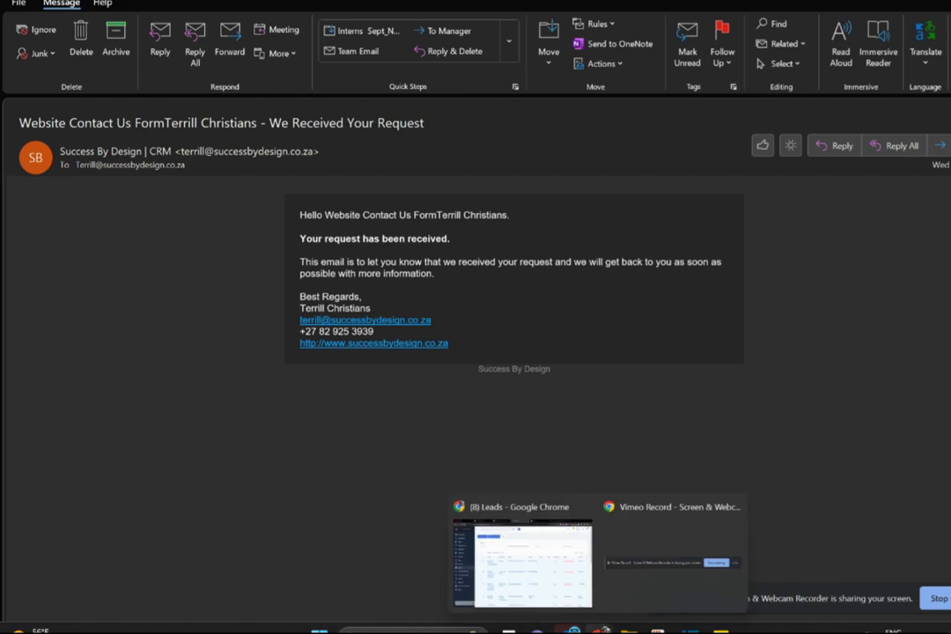
pyautogui.click(475, 511)
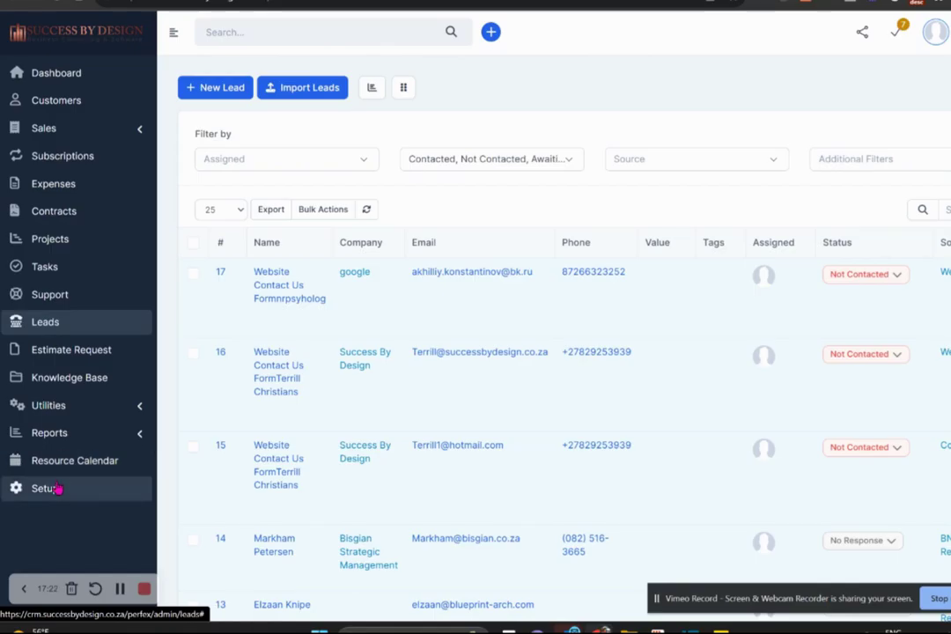
# Go to Setup > Leads > Web to Lead and edit the Website Contact us form.
pyautogui.click(54, 488)
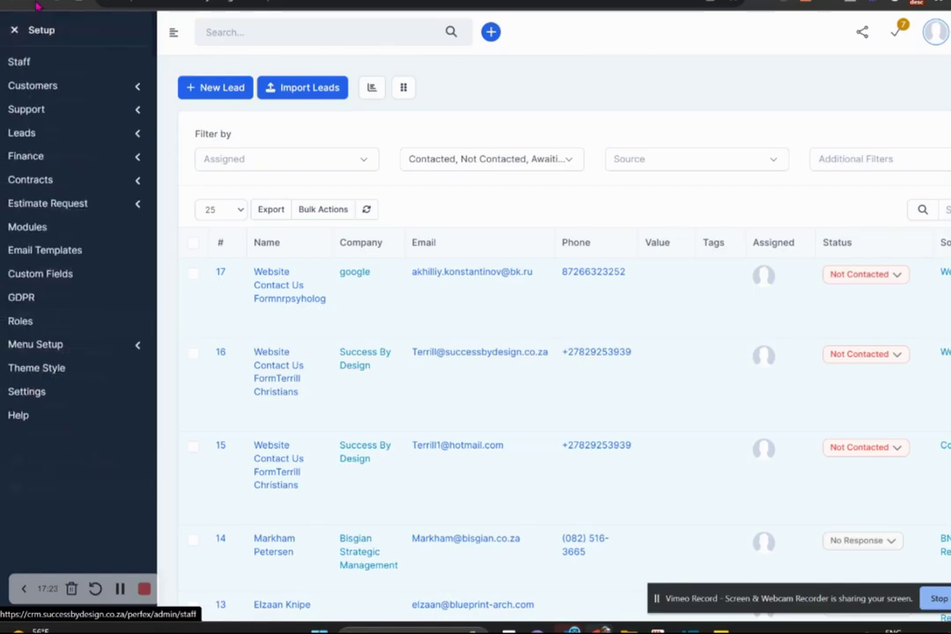
pyautogui.click(39, 135)
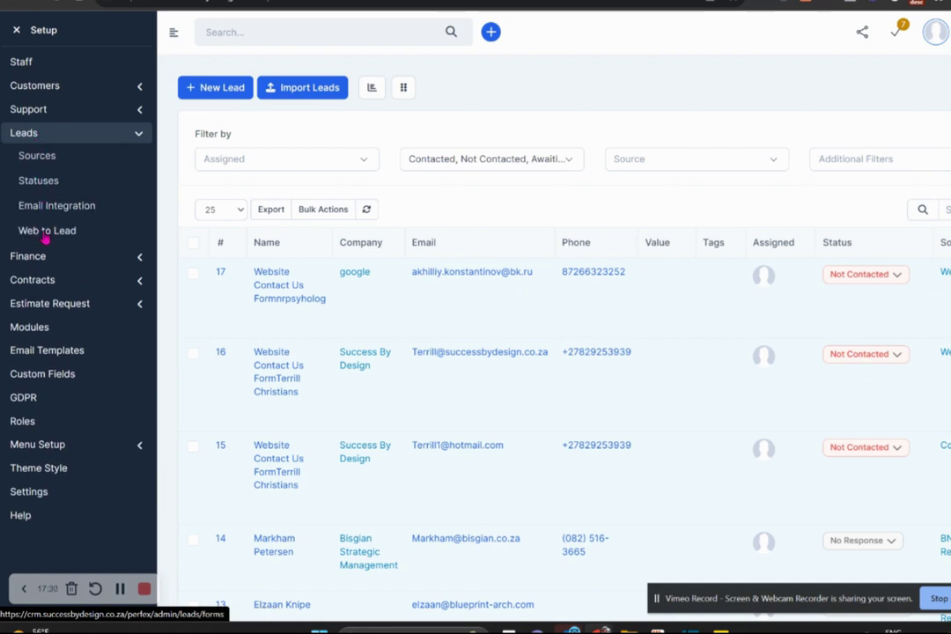
pyautogui.click(44, 233)
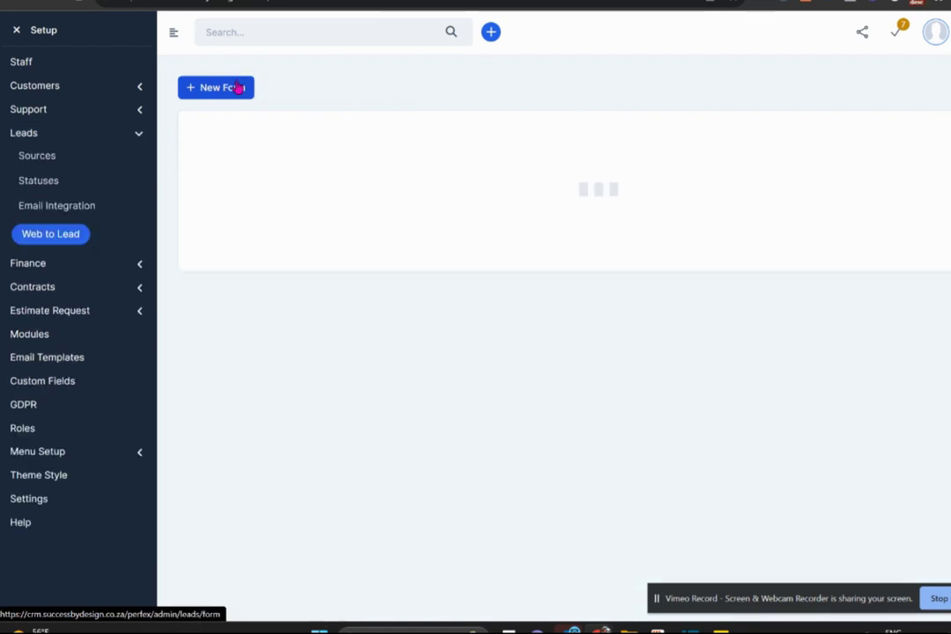
pyautogui.moveTo(316, 197)
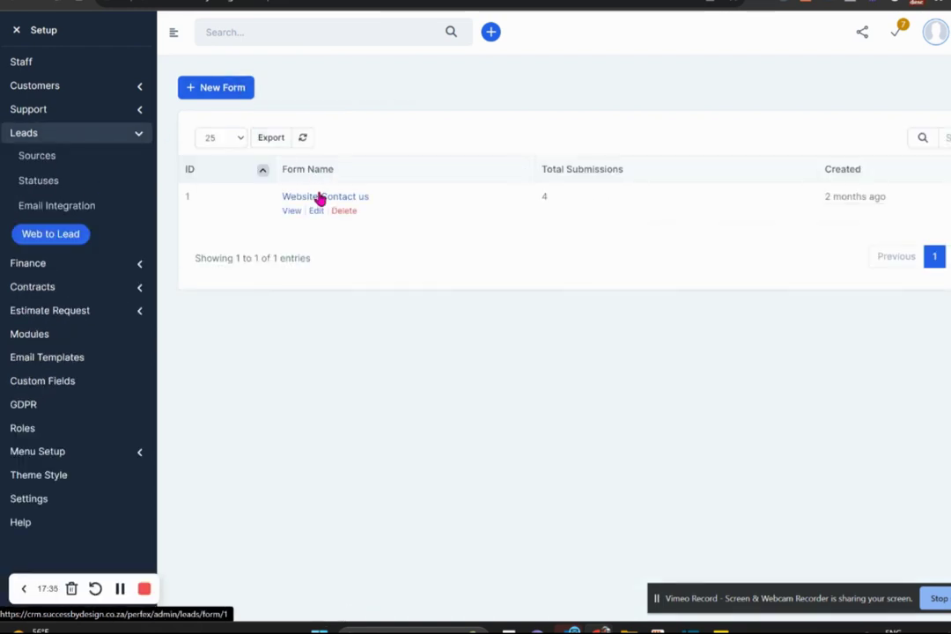
pyautogui.click(317, 212)
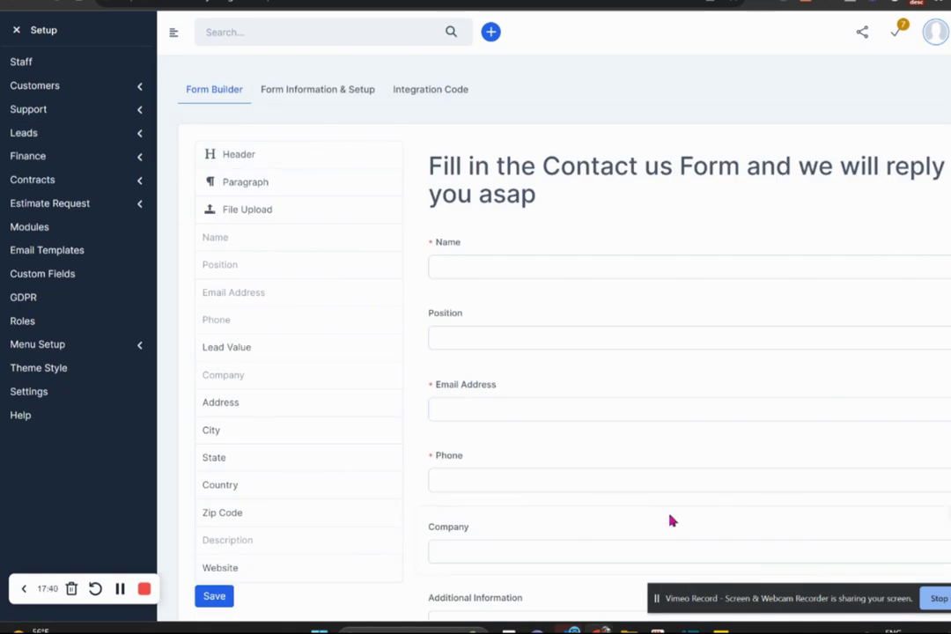
# View the form's Form Information & Setup tab, then its Integration Code tab.
pyautogui.click(328, 94)
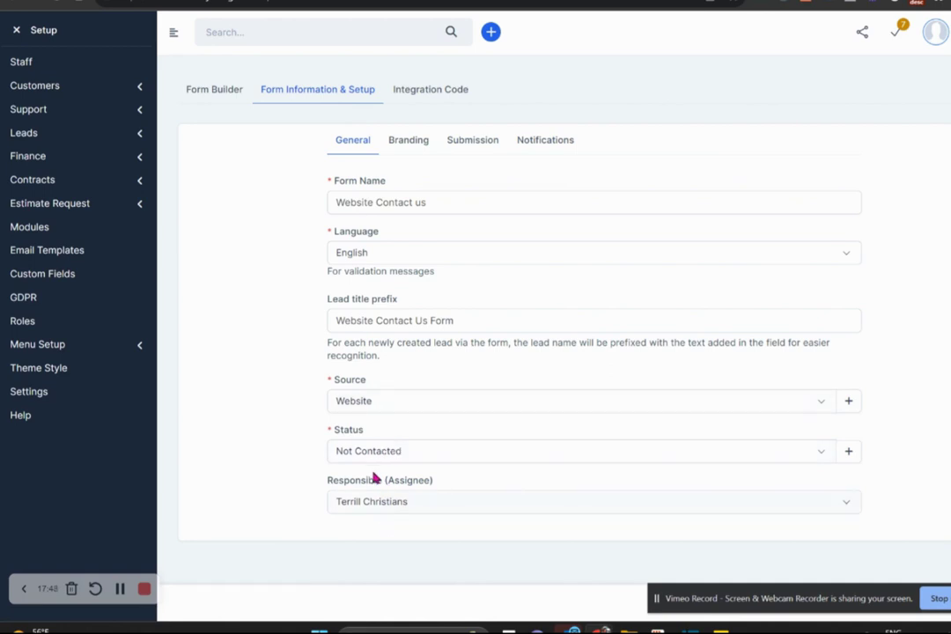
pyautogui.click(434, 96)
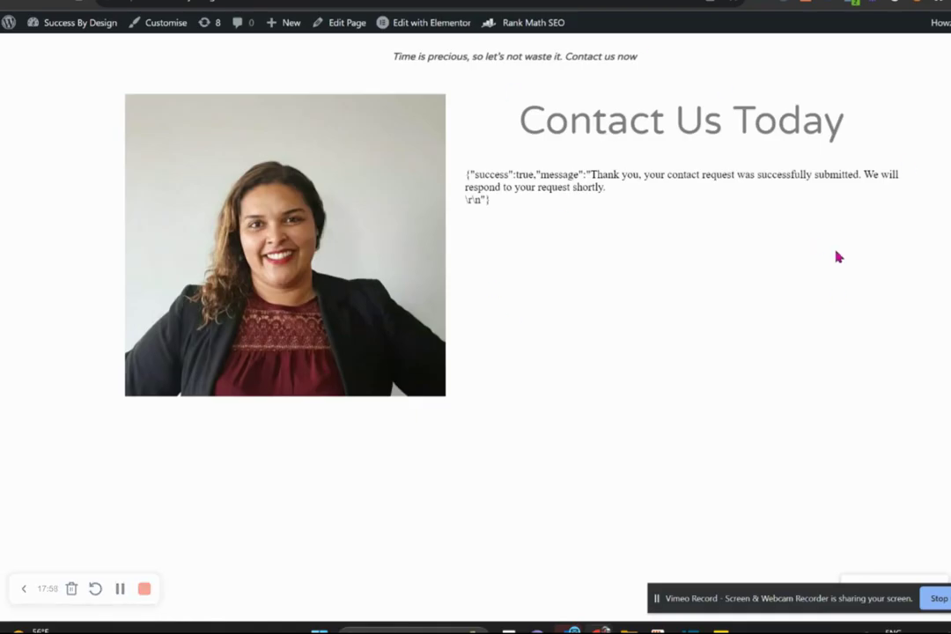
# Refresh the WordPress Contact Us page and go back to Perfex CRM's Leads list.
pyautogui.press('F5')
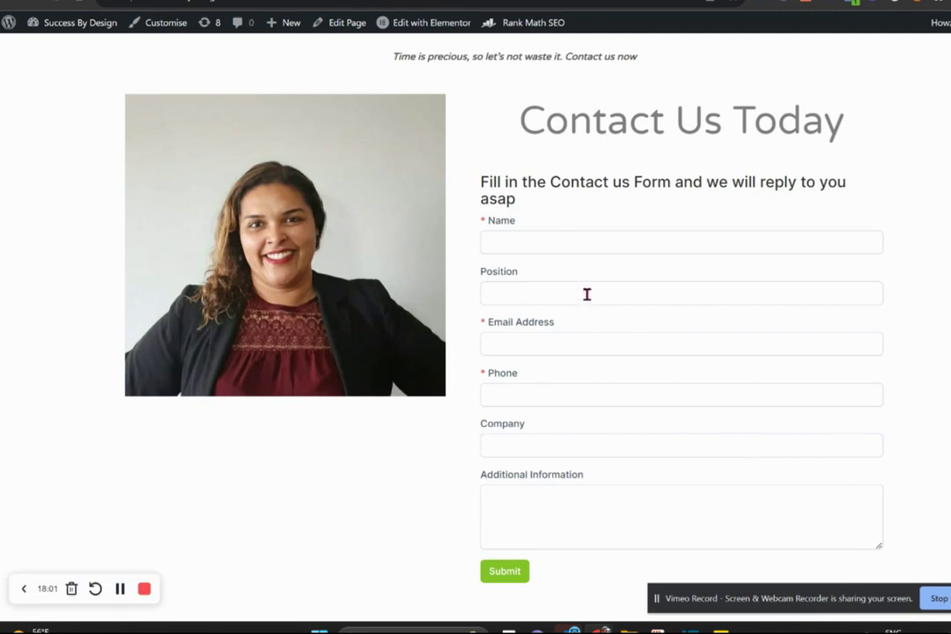
pyautogui.hotkey('ctrl', 'Tab')
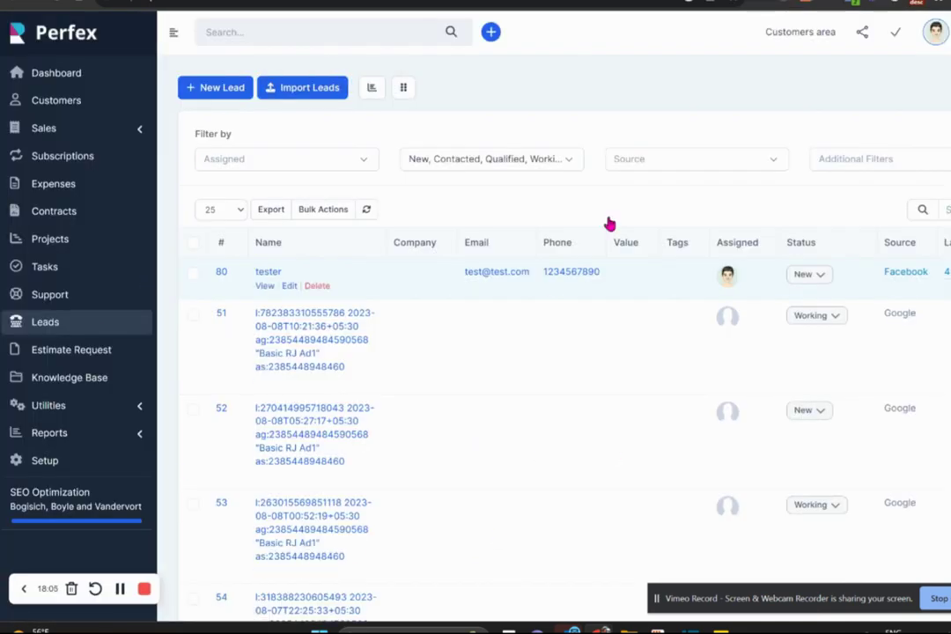
pyautogui.click(47, 322)
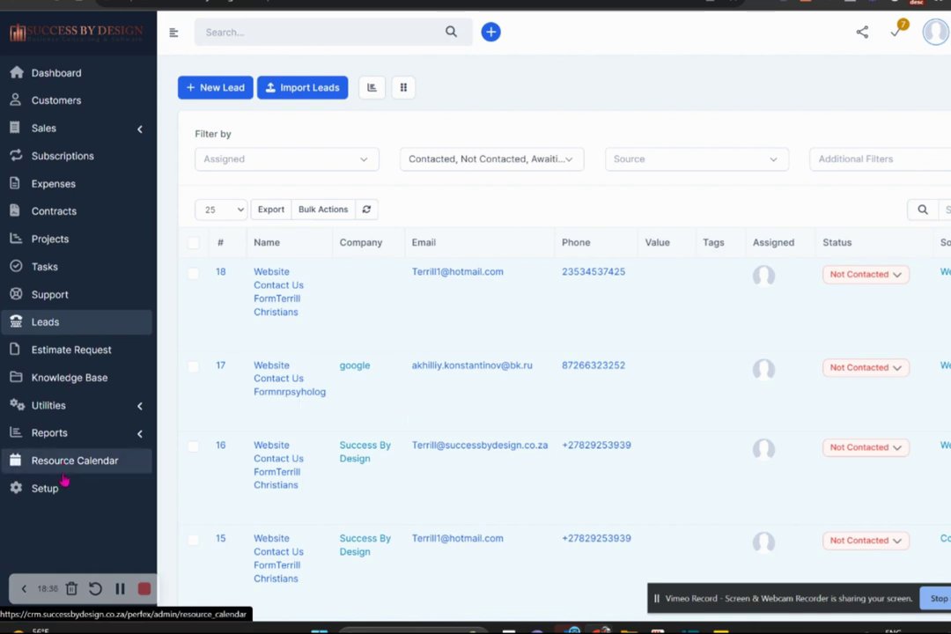
# Open Setup and expand its Leads settings submenu.
pyautogui.click(64, 493)
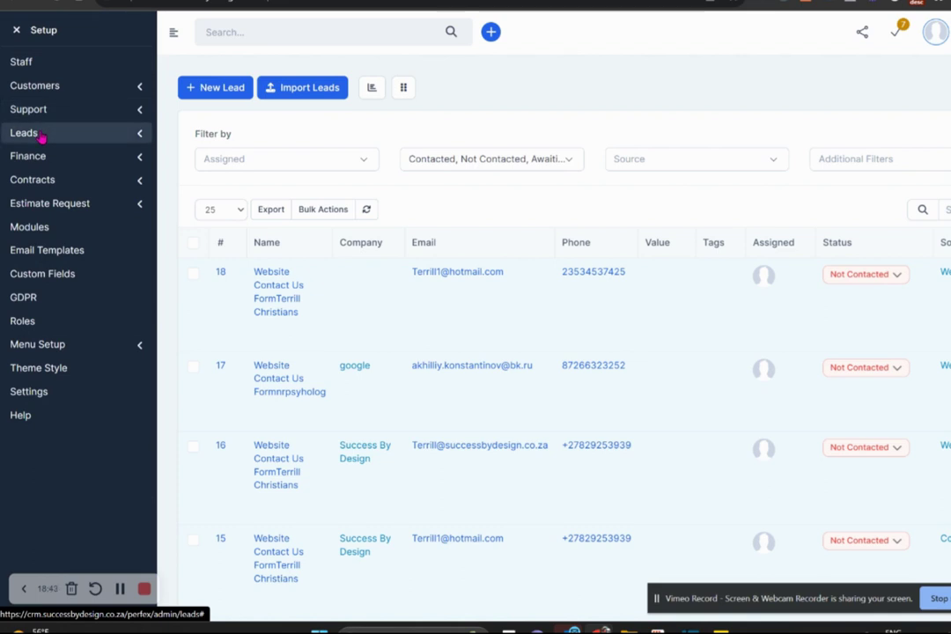
pyautogui.click(40, 134)
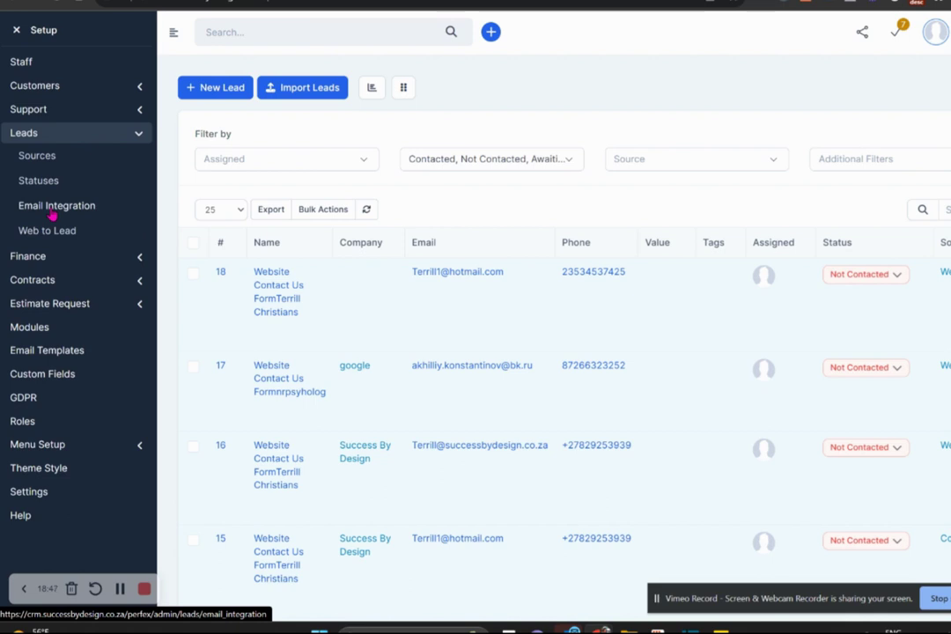
# View the leads Email Integration settings, close Setup, and go to the Dashboard.
pyautogui.click(53, 210)
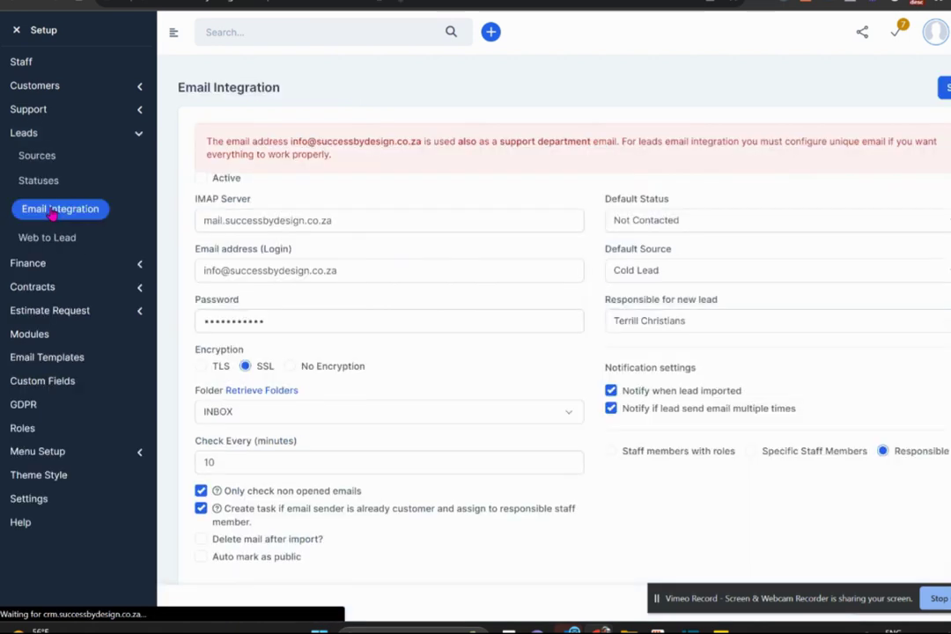
pyautogui.click(16, 35)
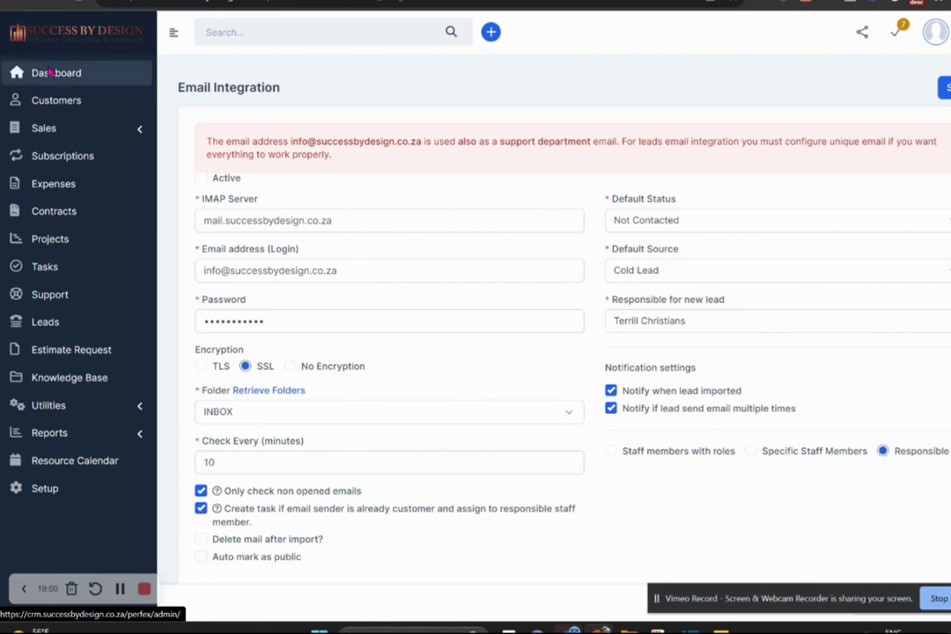
pyautogui.click(51, 74)
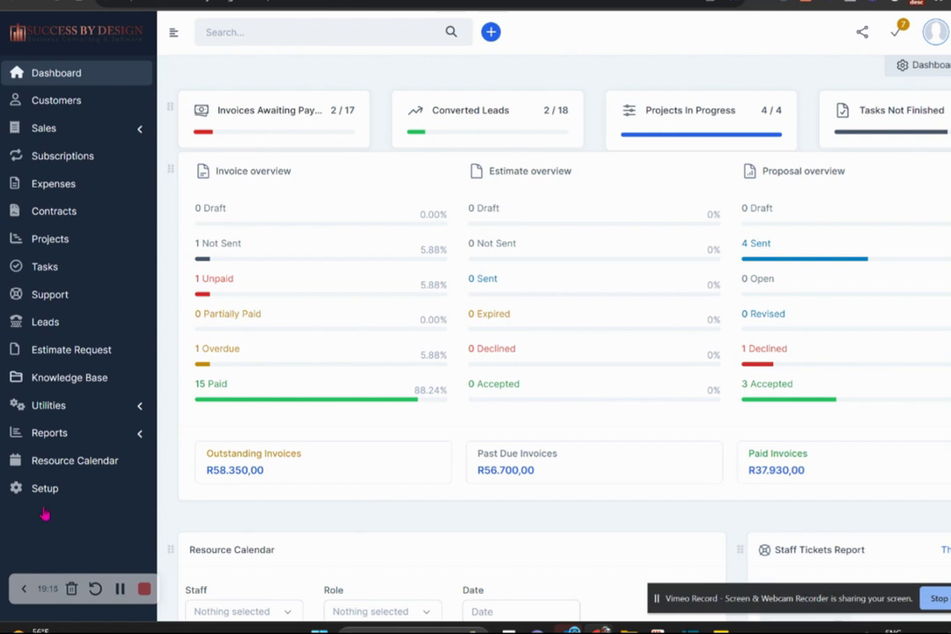
# Check the empty Announcements and Surveys pages under Utilities, then return to the Dashboard.
pyautogui.click(78, 406)
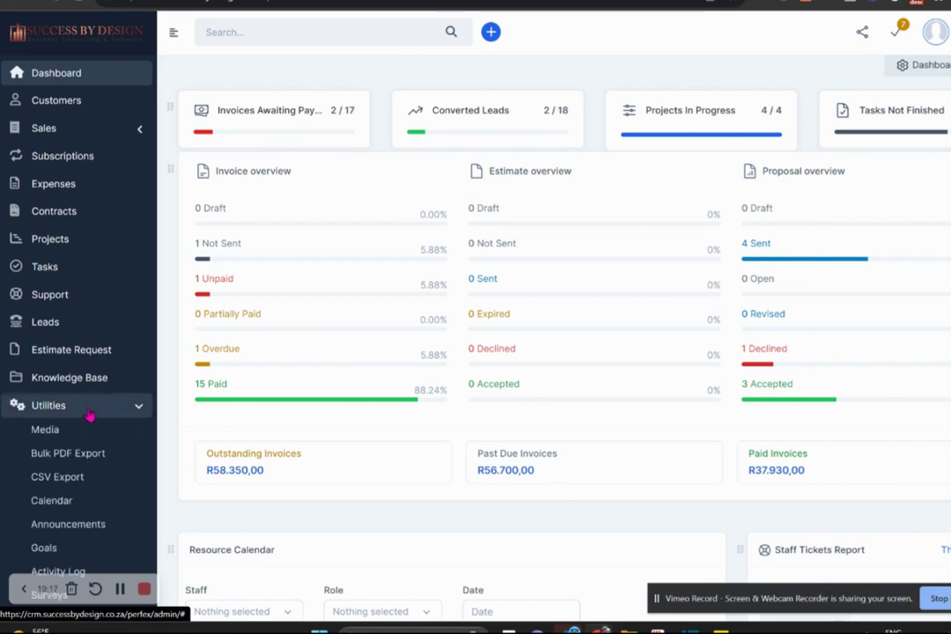
pyautogui.click(13, 523)
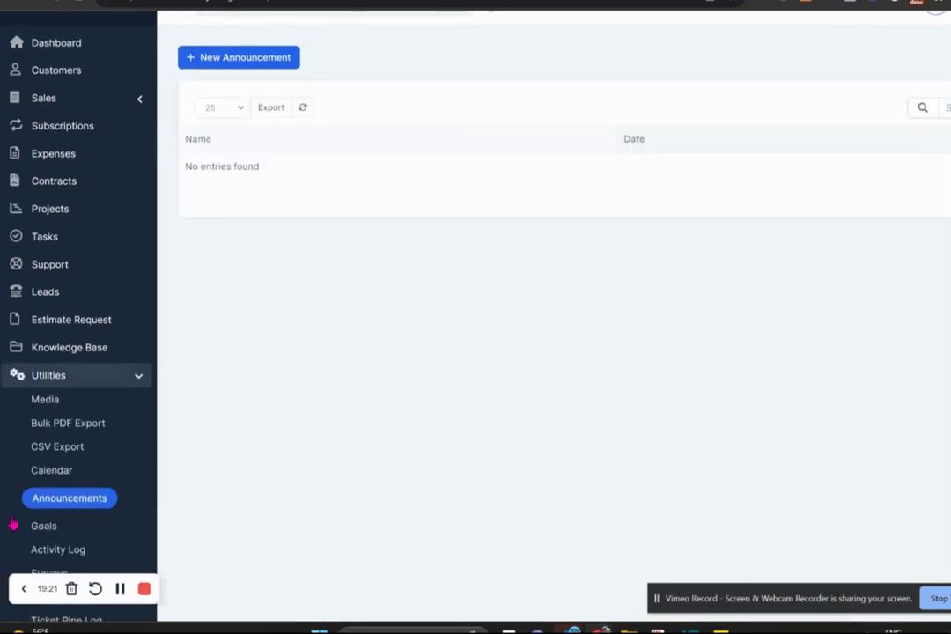
pyautogui.scroll(-1, 18, 520)
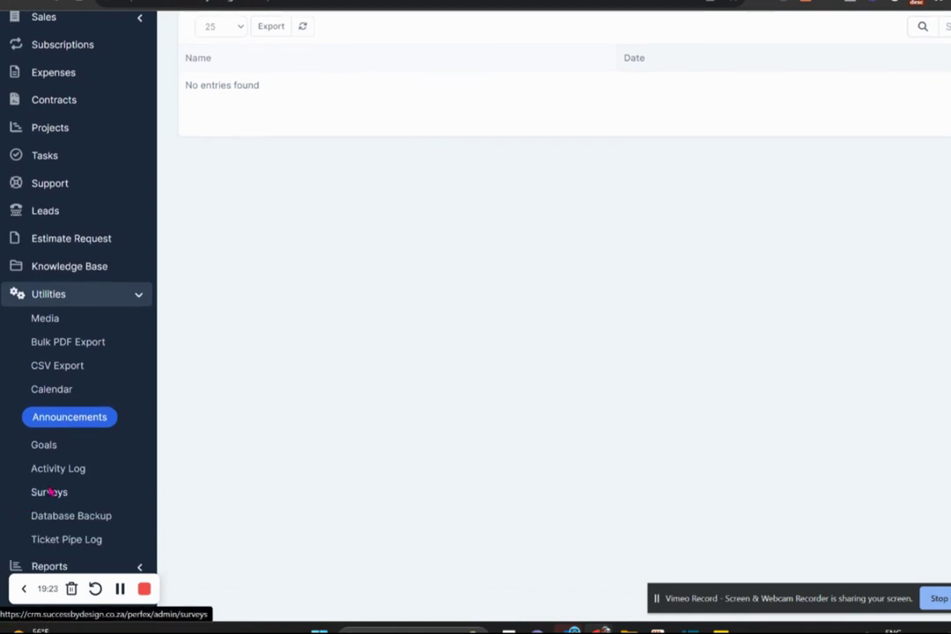
pyautogui.click(50, 492)
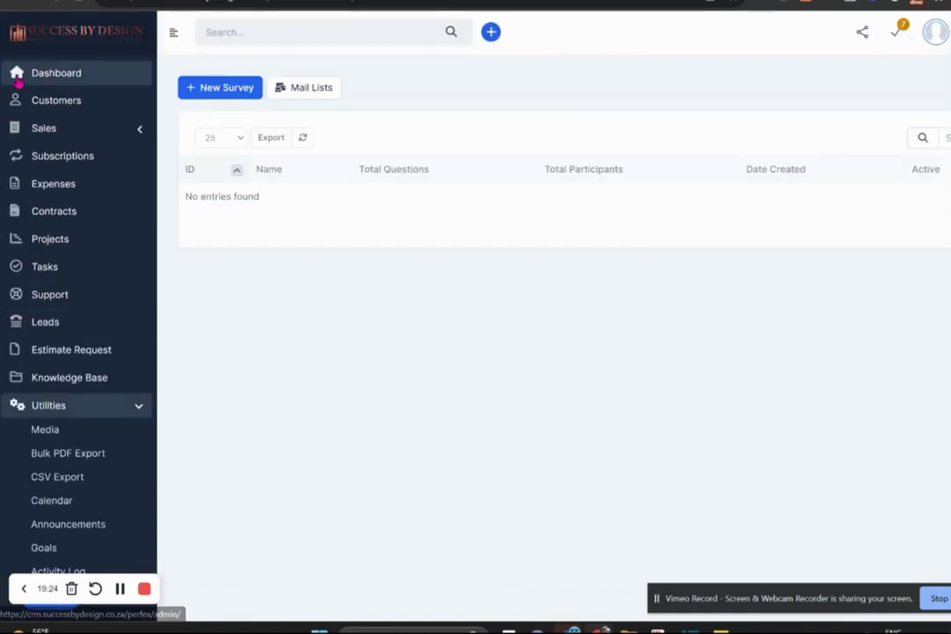
pyautogui.click(34, 77)
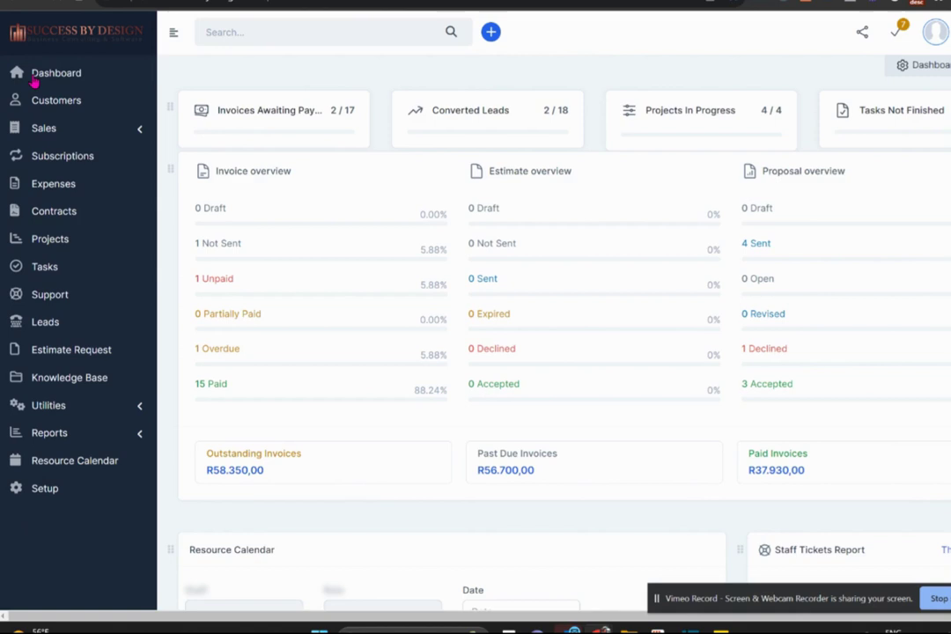
# Open the Leads report, set the monthly chart to September, and switch to the staff report.
pyautogui.click(74, 438)
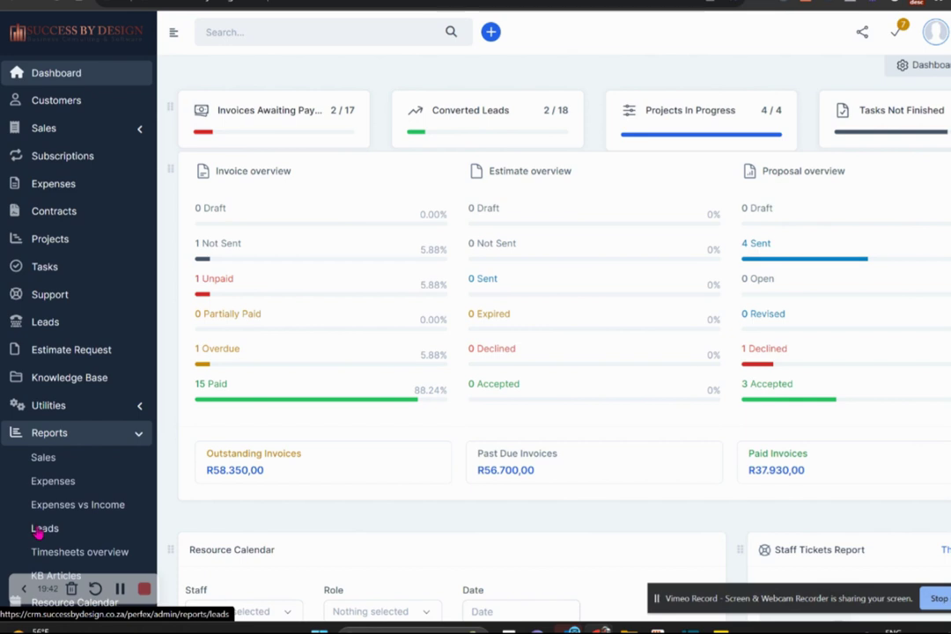
pyautogui.click(38, 529)
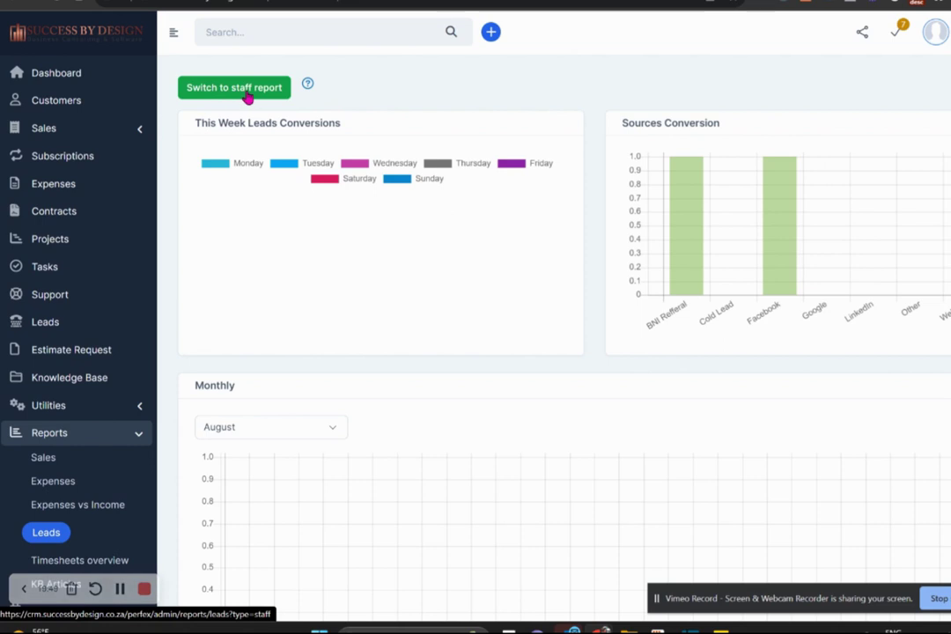
pyautogui.click(272, 426)
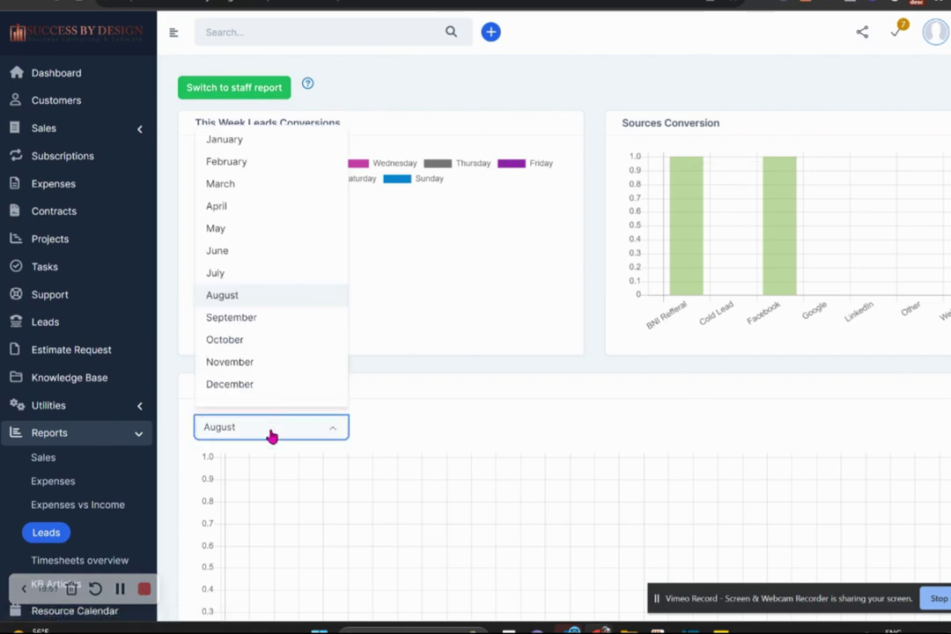
pyautogui.click(268, 317)
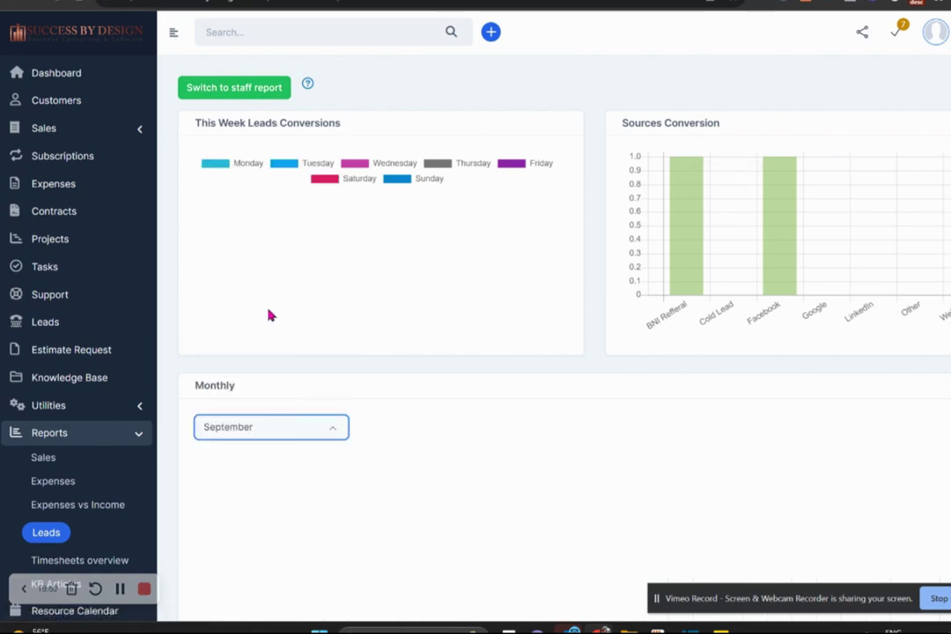
pyautogui.click(261, 89)
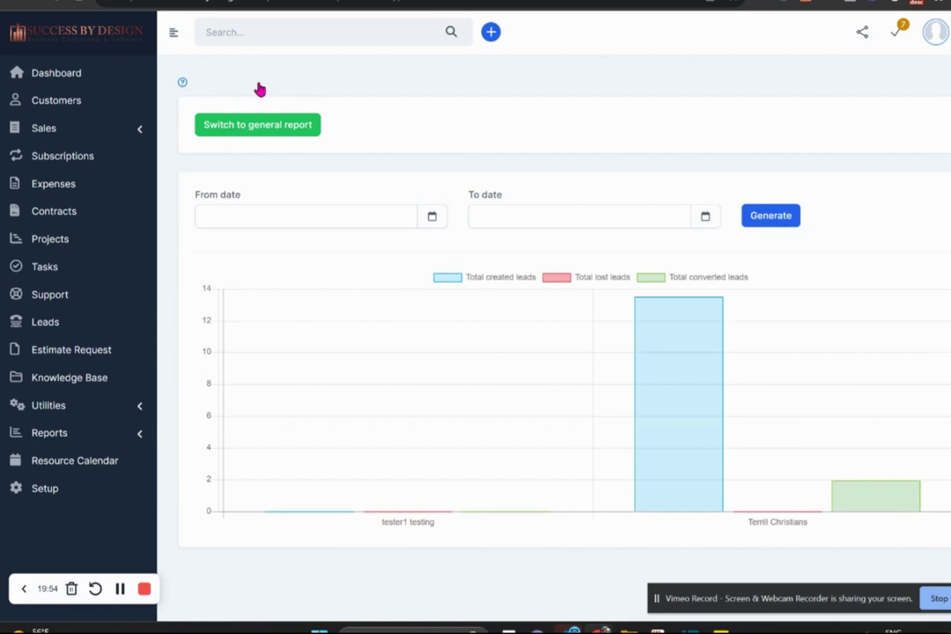
# Set the report dates to 2023-08-01 through 2023-08-31 and generate the staff leads report.
pyautogui.click(366, 220)
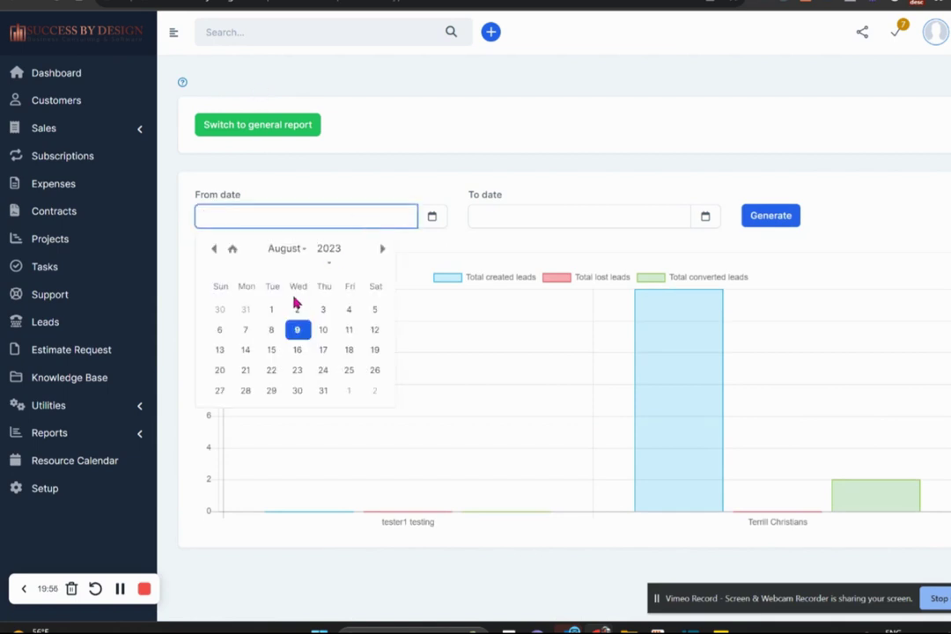
pyautogui.click(270, 314)
pyautogui.click(588, 213)
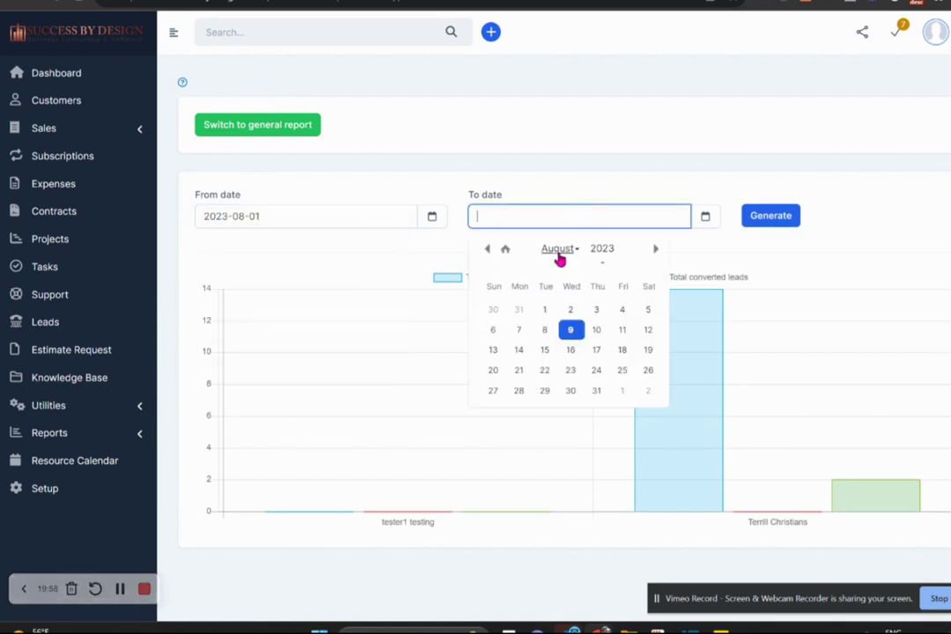
pyautogui.click(599, 392)
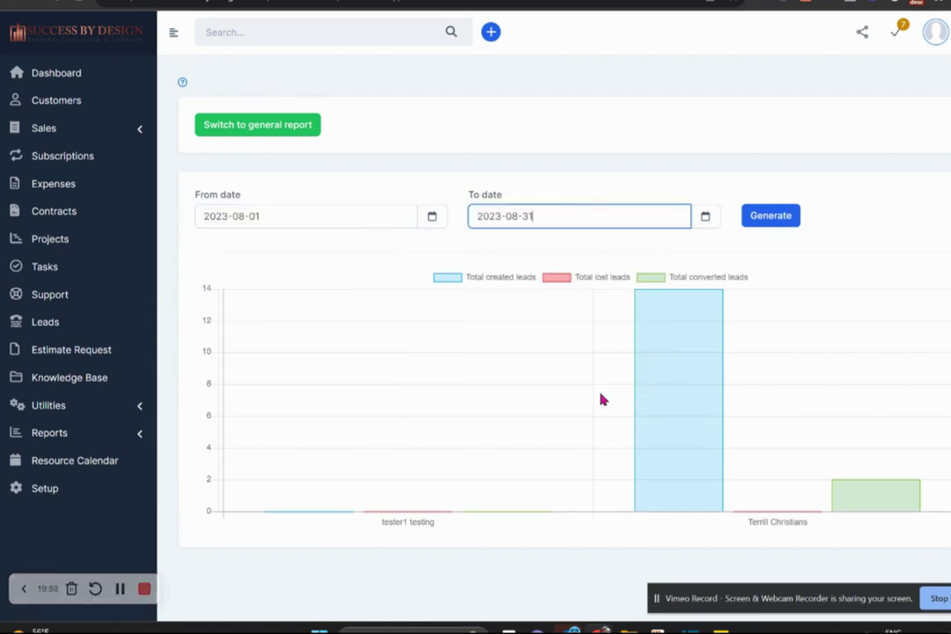
pyautogui.click(772, 218)
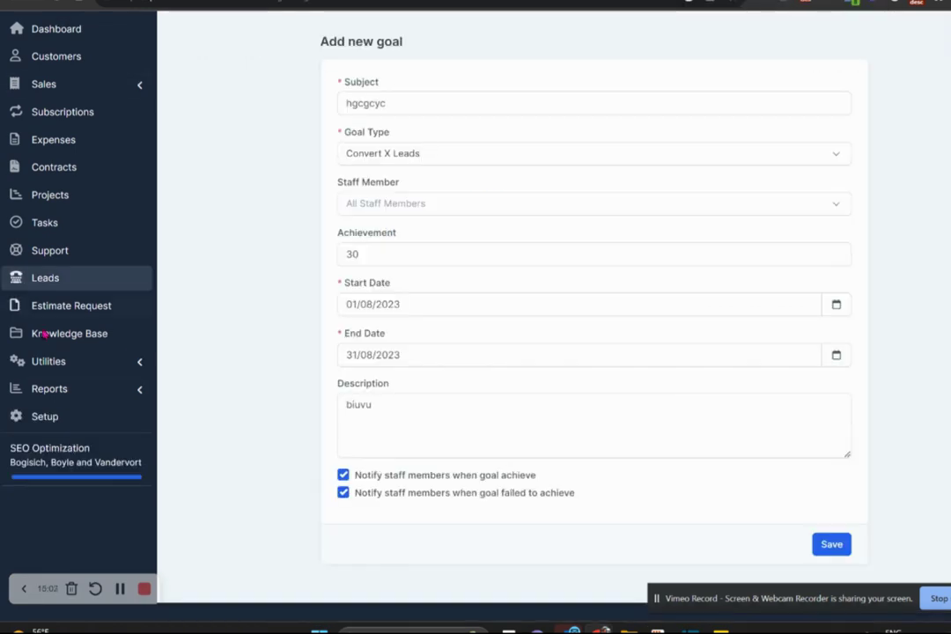
# Abandon the unsaved goal by leaving for the Leads list, then return to the Dashboard.
pyautogui.click(44, 282)
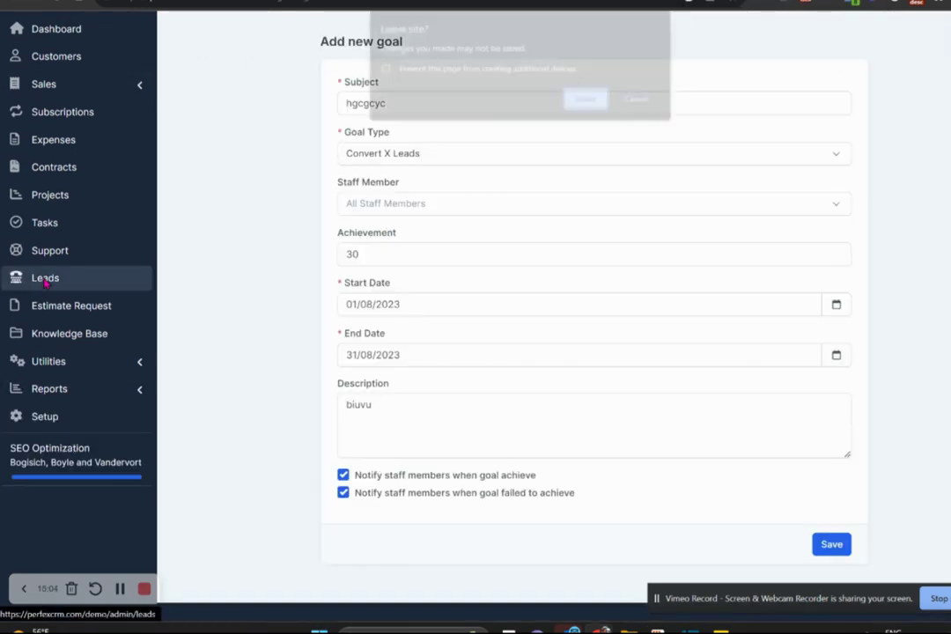
pyautogui.click(588, 101)
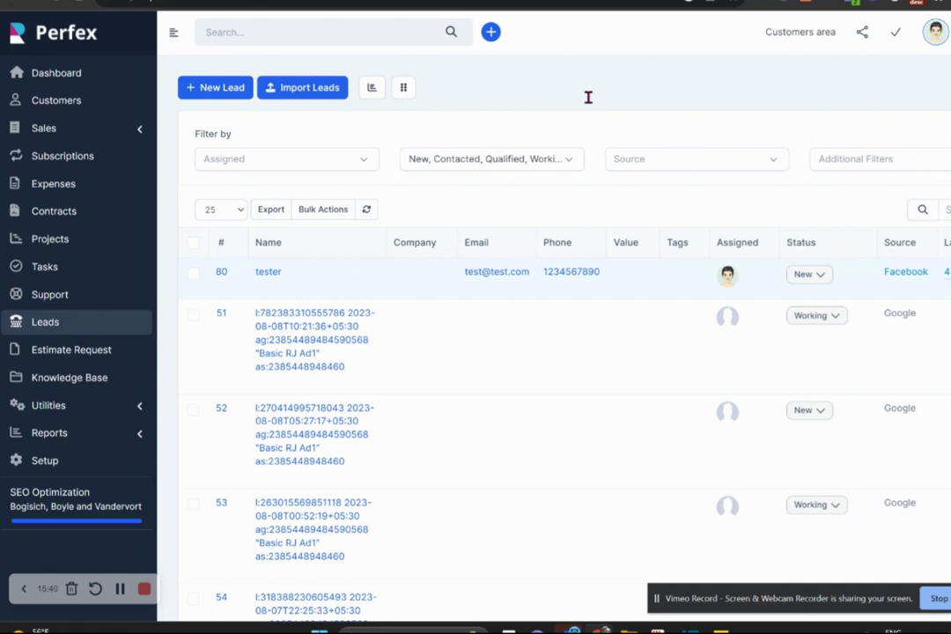
pyautogui.click(15, 72)
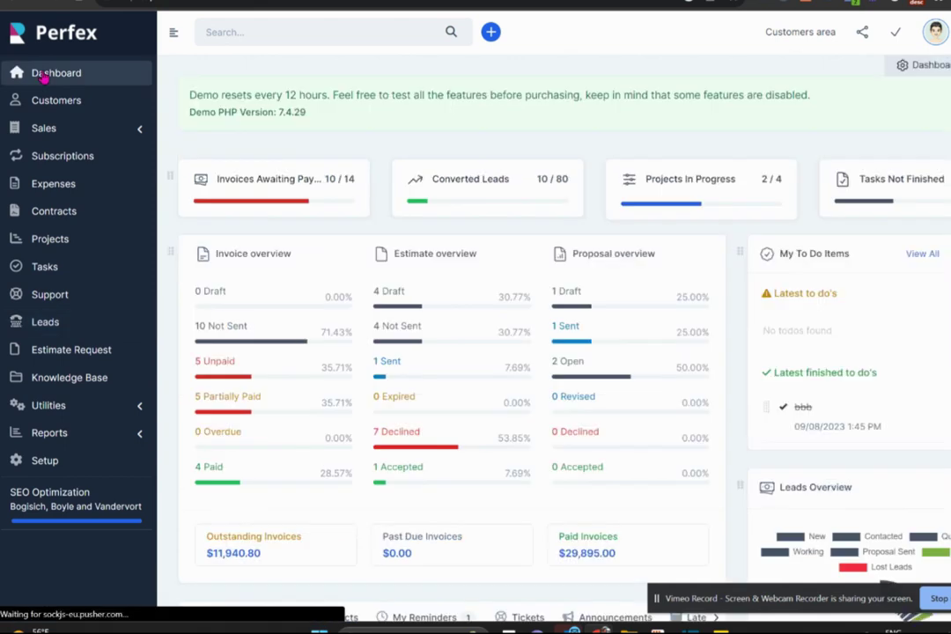